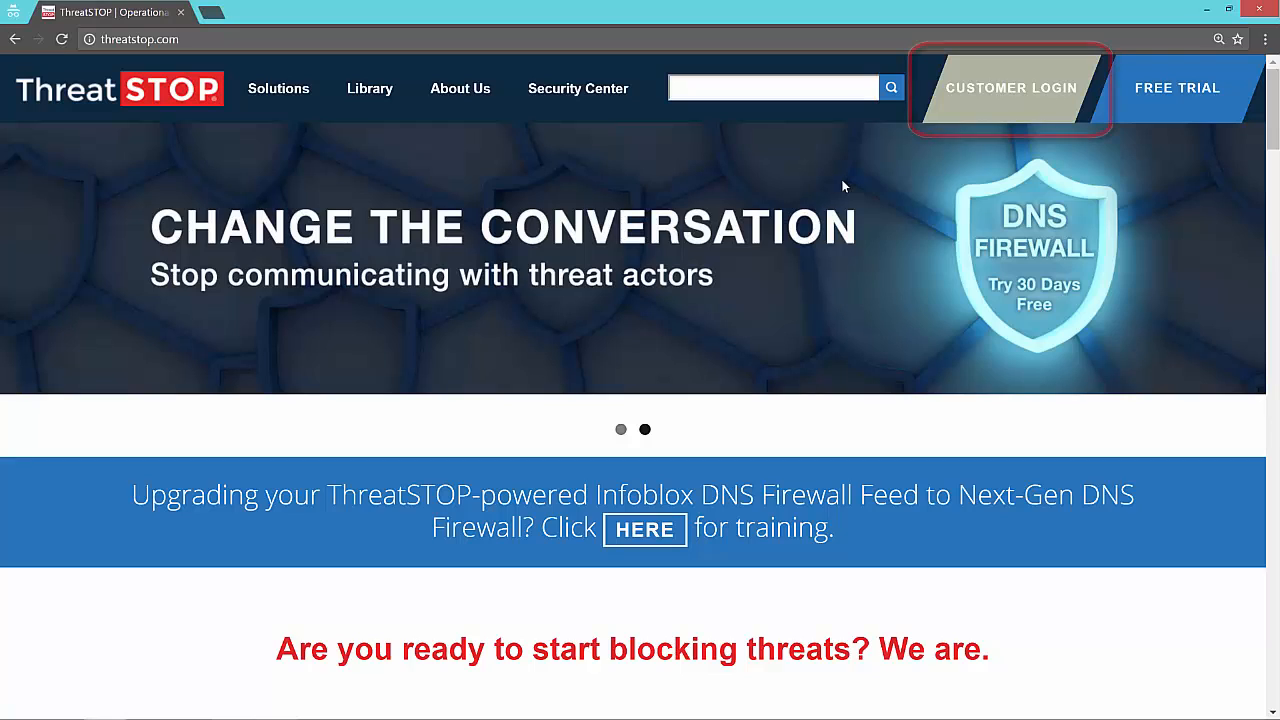
# Step: Sign in to the ThreatSTOP customer portal by entering the account password
pyautogui.click(1001, 90)
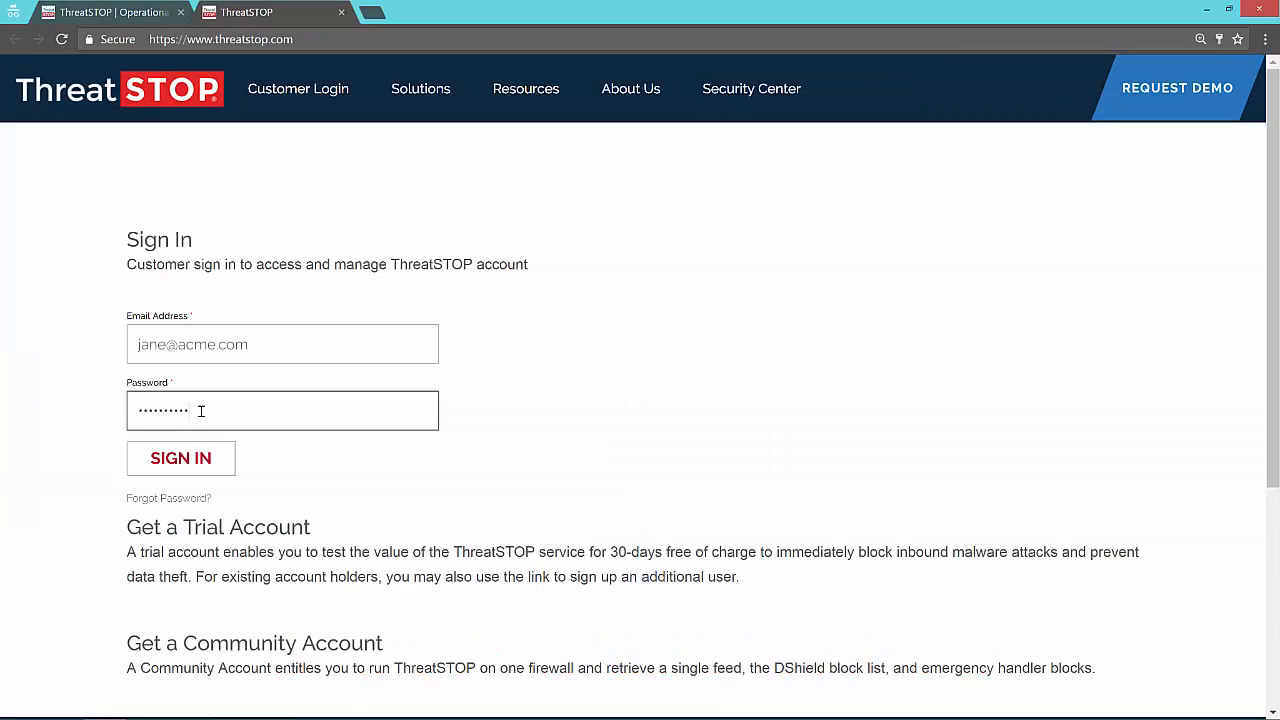
pyautogui.write('•')
pyautogui.click(199, 460)
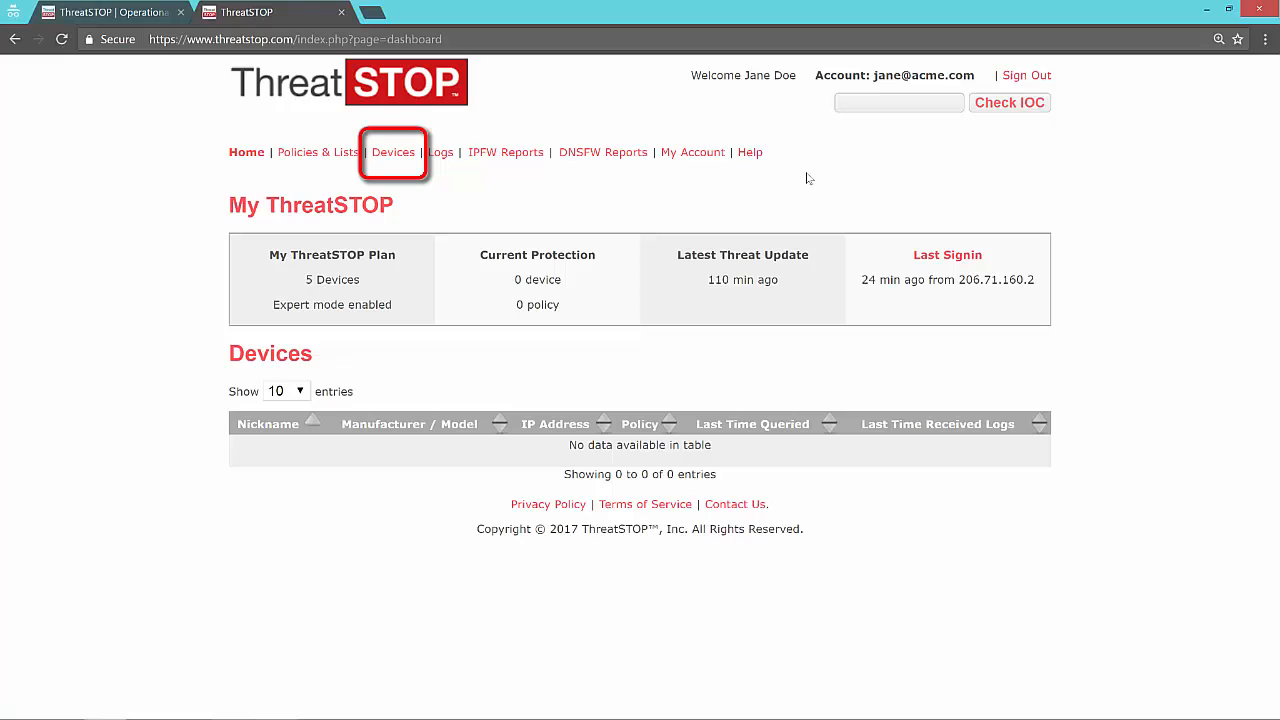
# Step: Open the Add Device dialog from the devices page and set the device nickname to acme
pyautogui.click(393, 155)
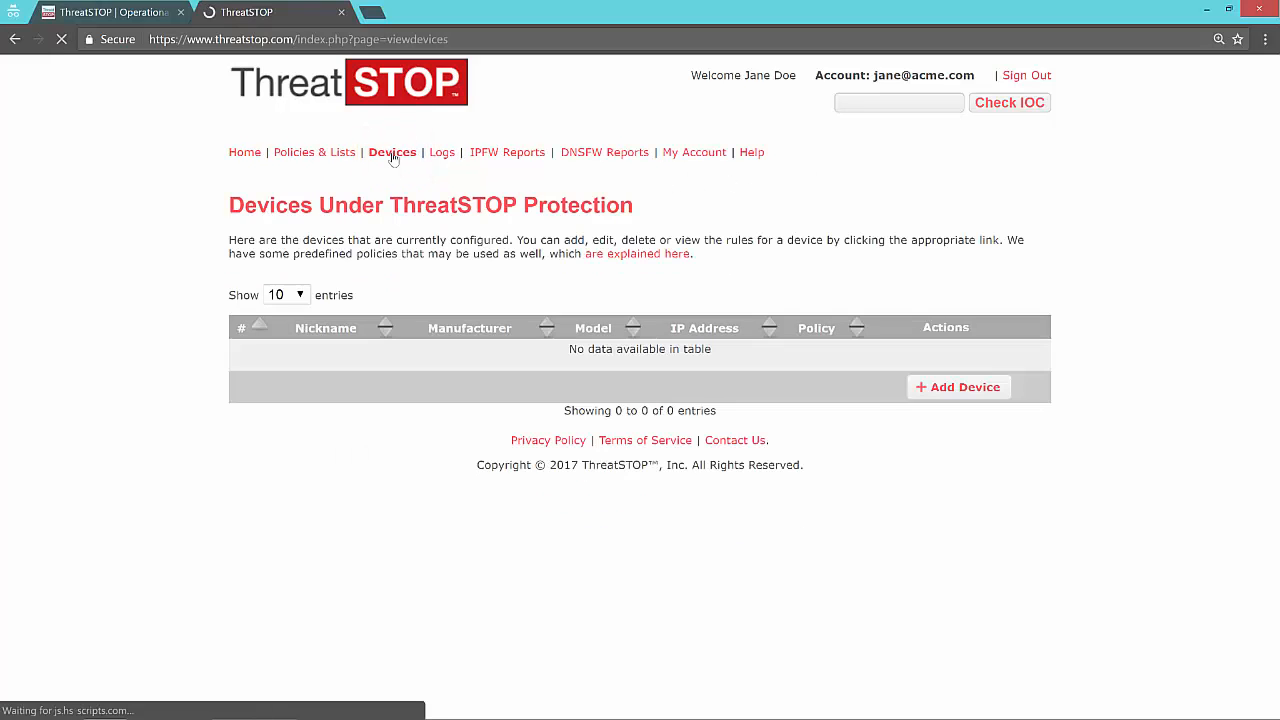
pyautogui.click(965, 388)
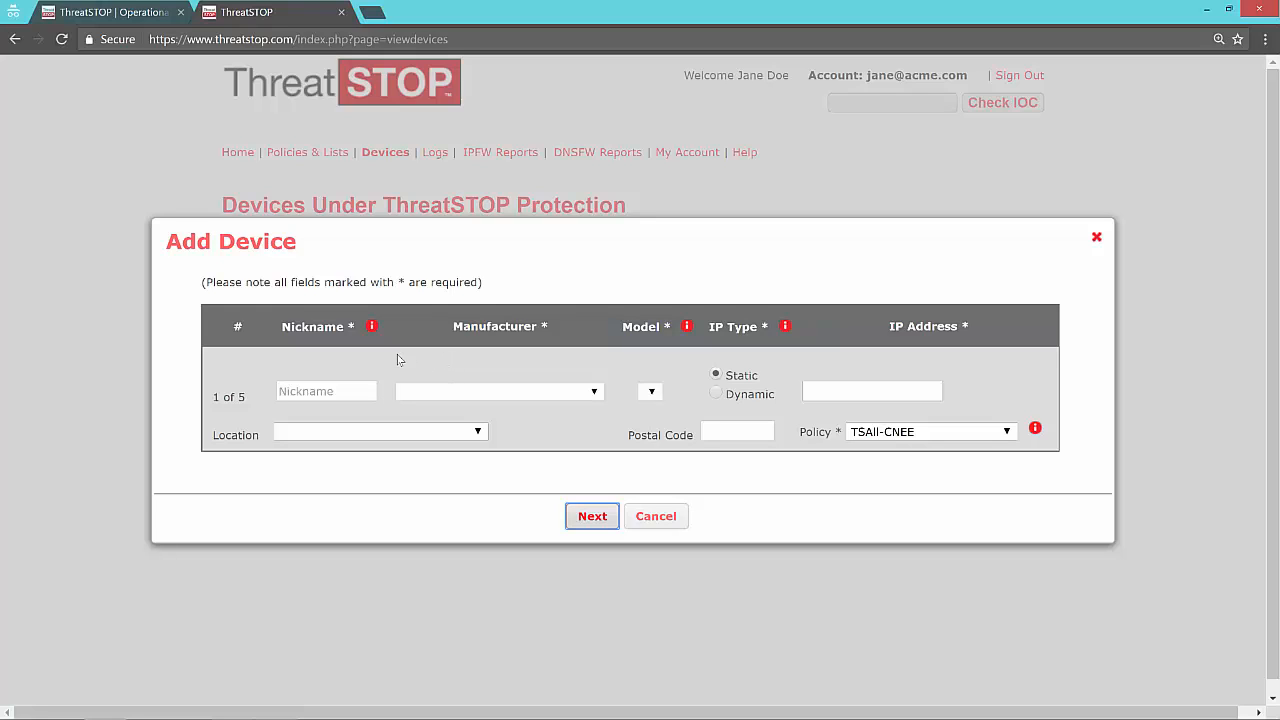
pyautogui.click(325, 390)
pyautogui.write('acme')
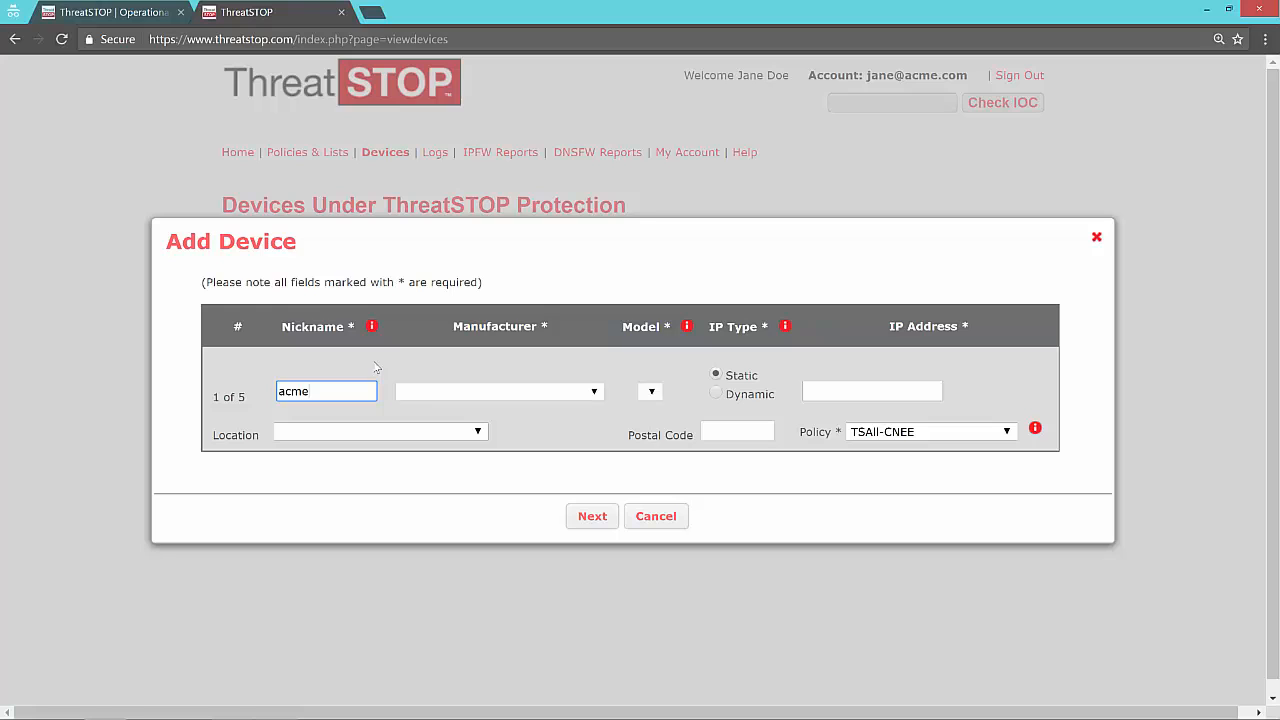
# Step: Set the device manufacturer to Infoblox and the model to DNS Firewall
pyautogui.click(594, 391)
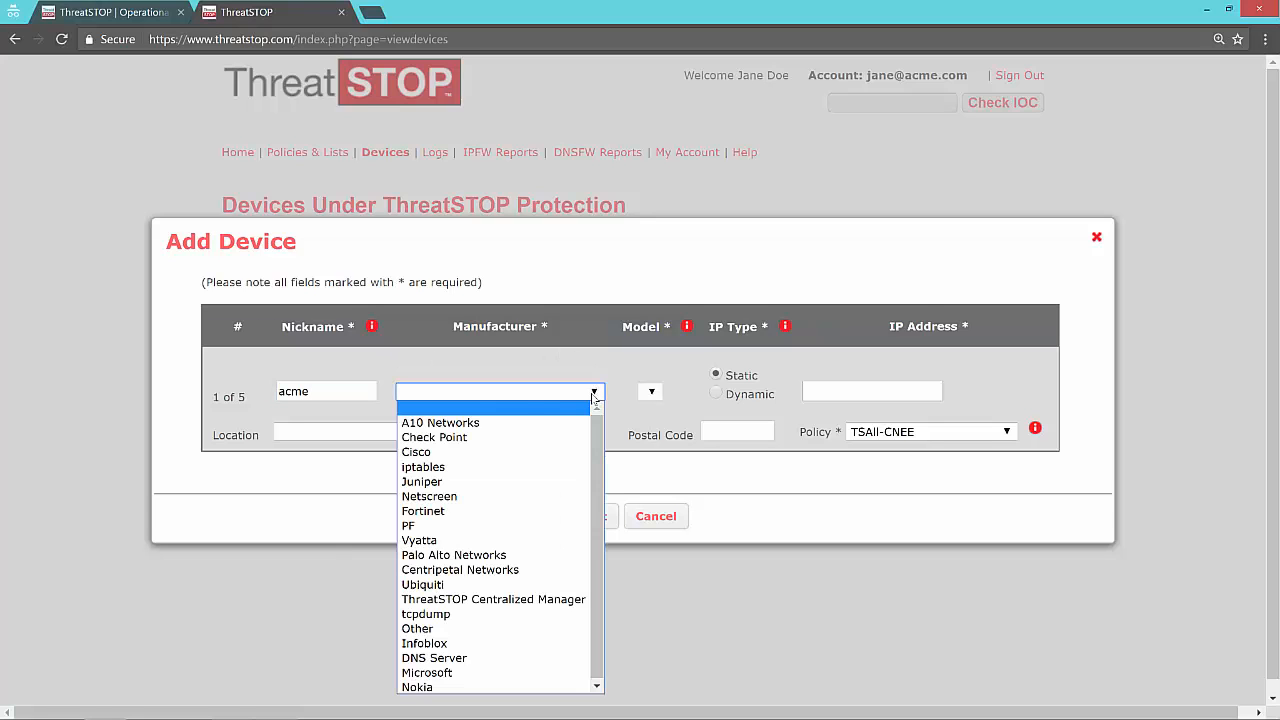
pyautogui.click(459, 645)
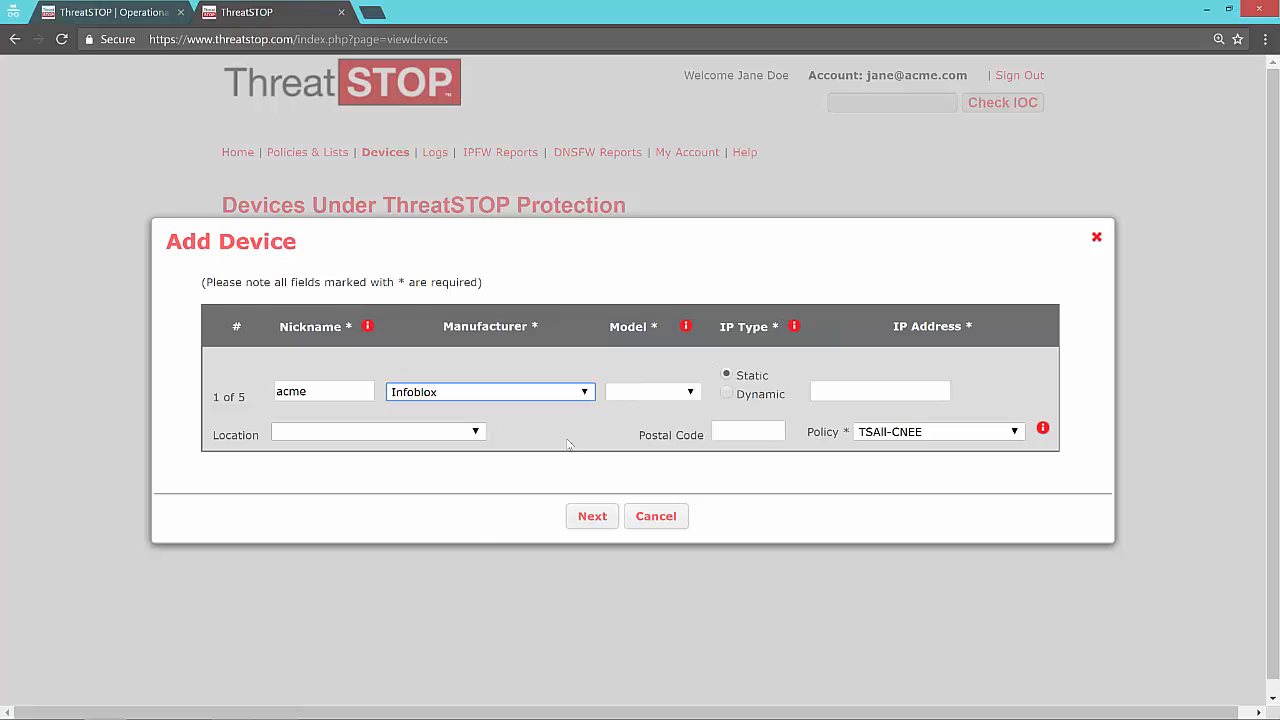
pyautogui.click(692, 393)
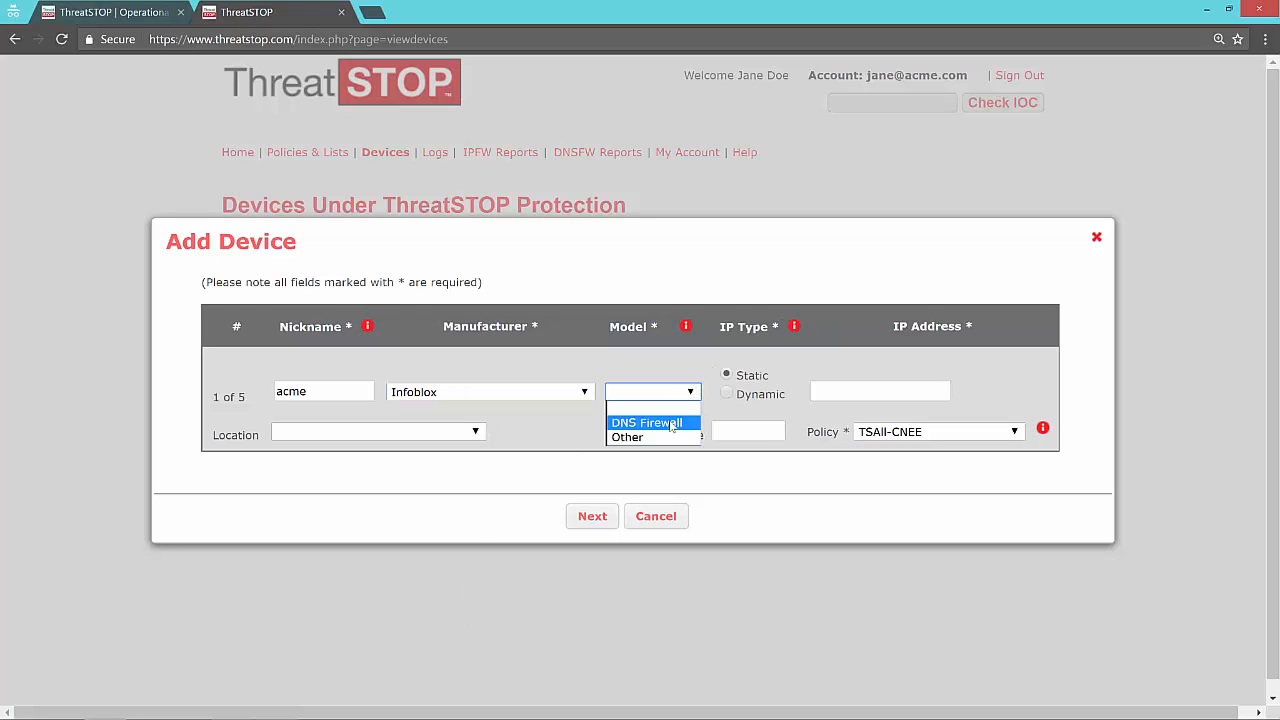
pyautogui.click(673, 424)
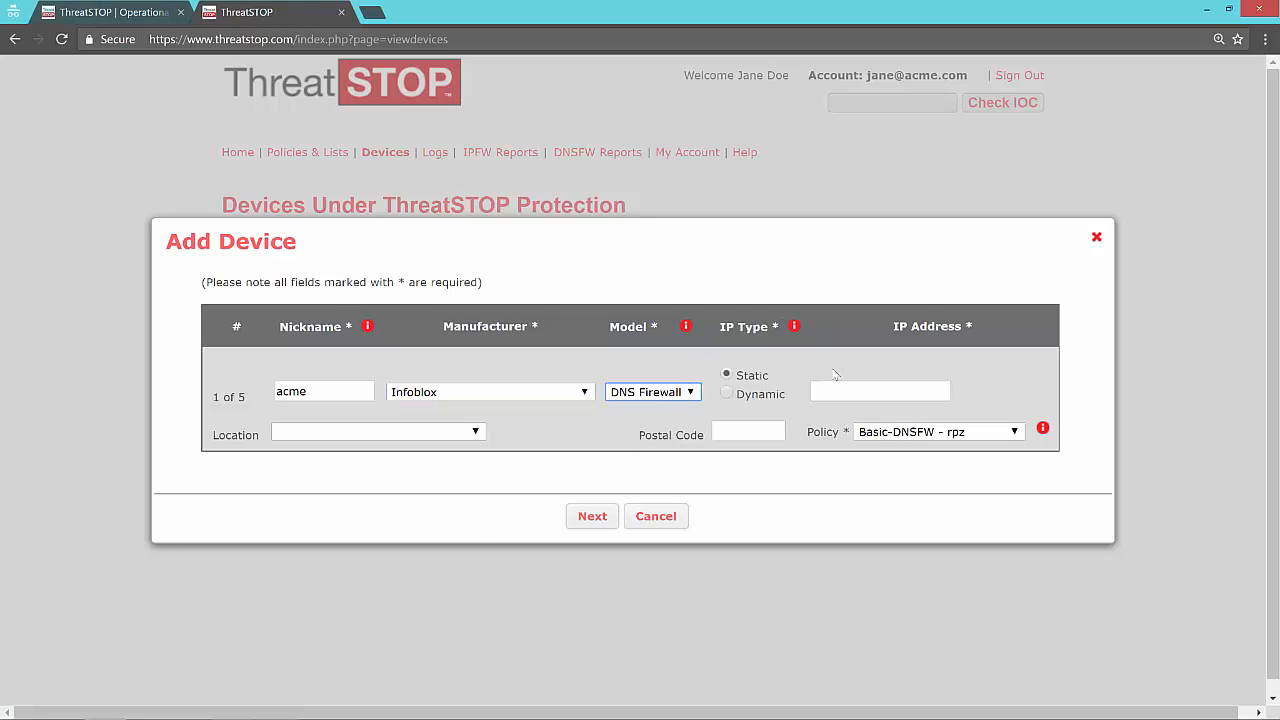
# Step: Enter 11.22.33.44 as the device's static IP address
pyautogui.click(829, 387)
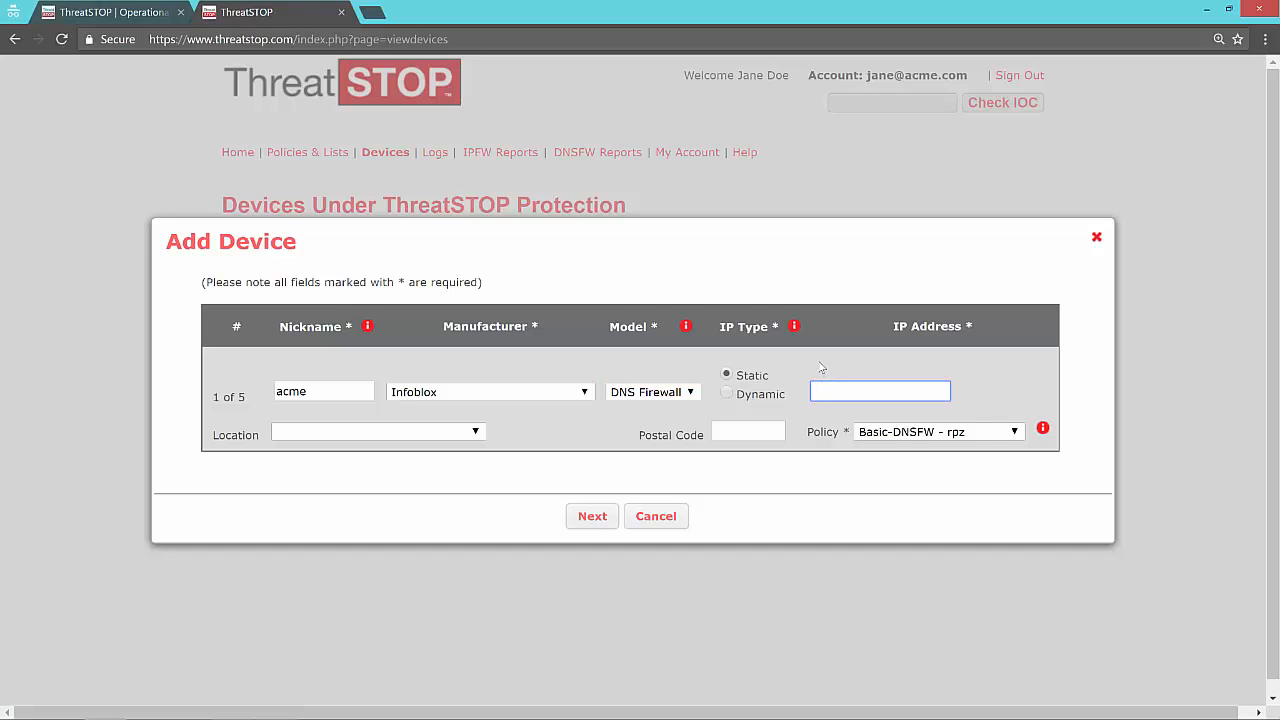
pyautogui.write('11.22.33.44')
# Step: Choose the Moderate-DNSFW - rpz policy for the device, save it and finish the wizard
pyautogui.click(1016, 432)
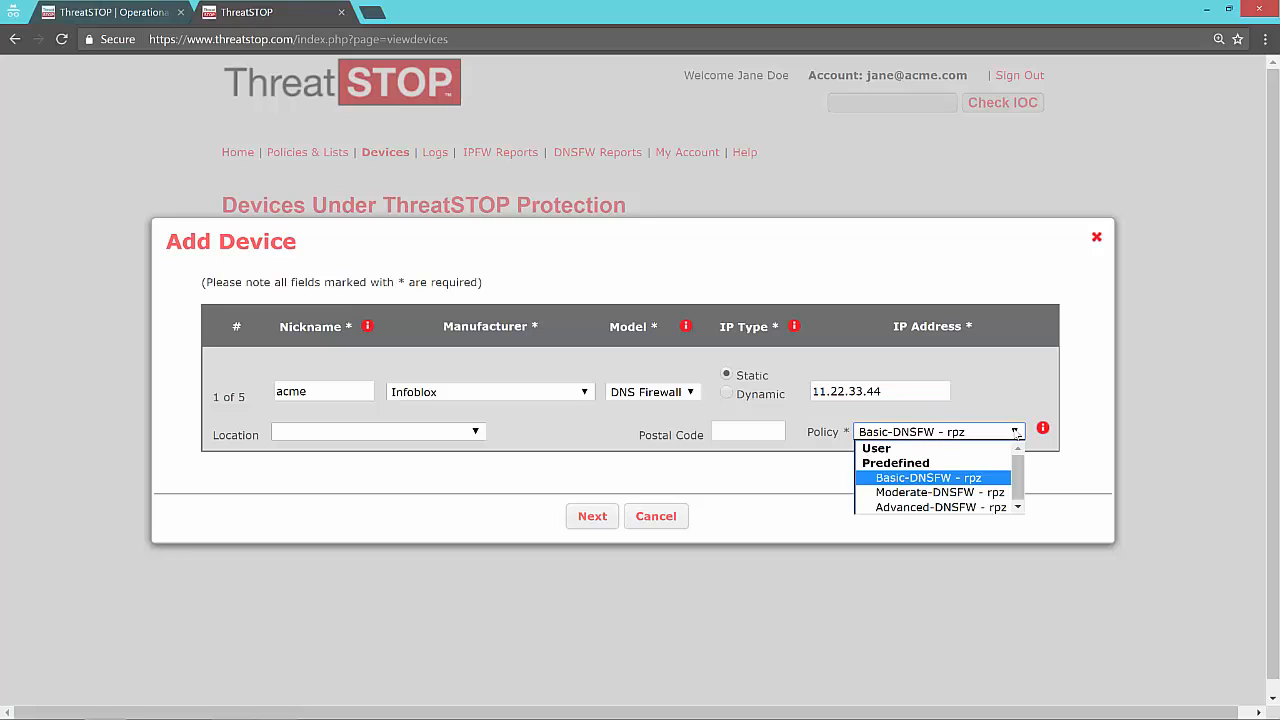
pyautogui.click(965, 495)
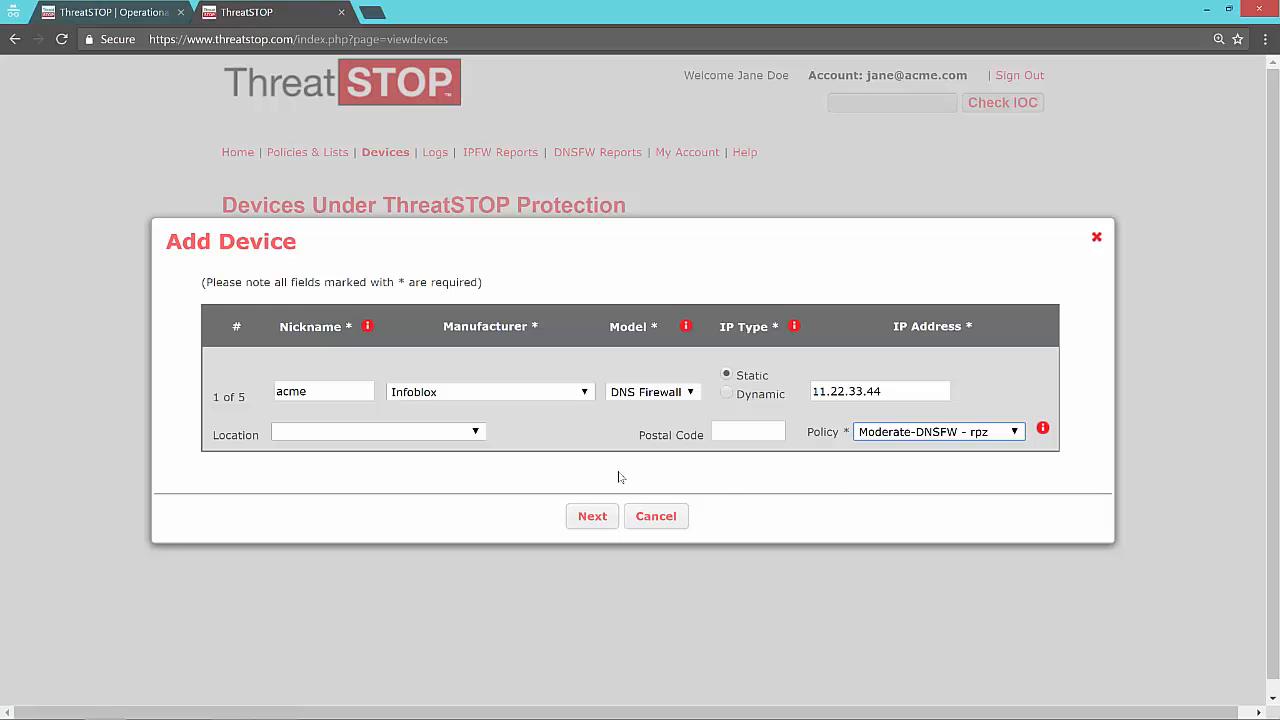
pyautogui.click(590, 518)
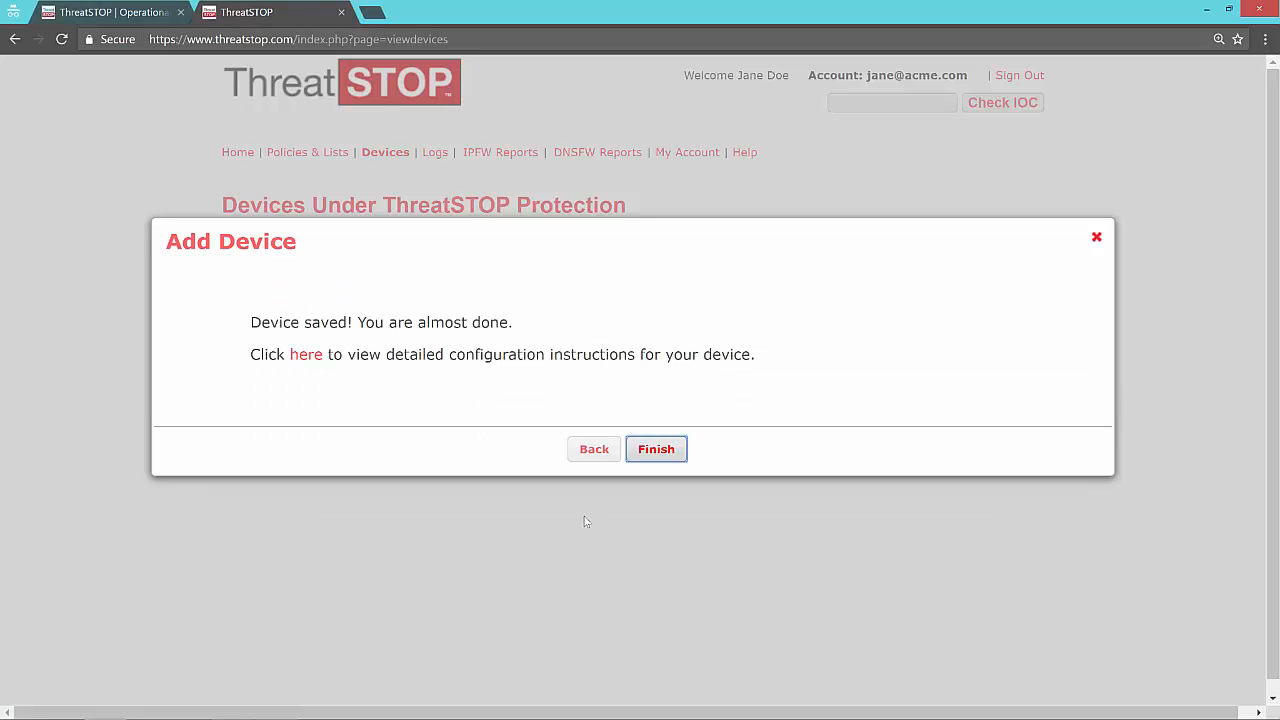
pyautogui.click(655, 451)
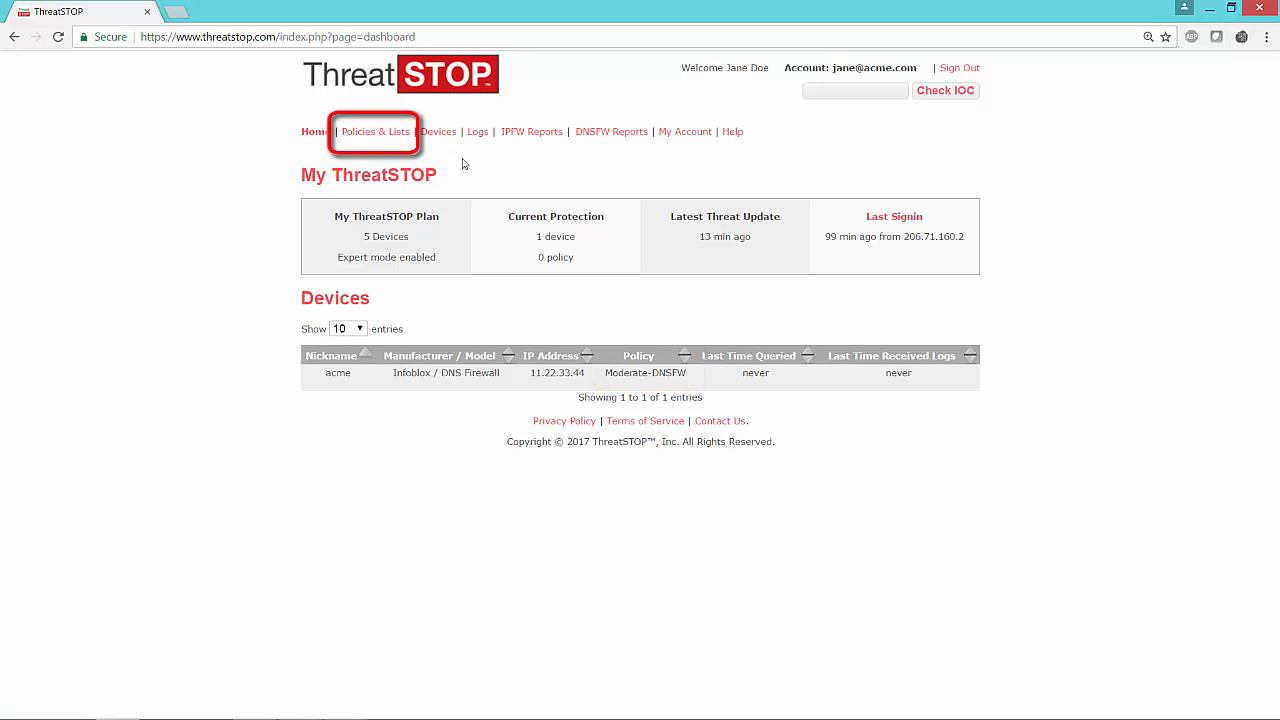
# Step: Open the DNS FW Policy section under Policies & Lists
pyautogui.click(384, 139)
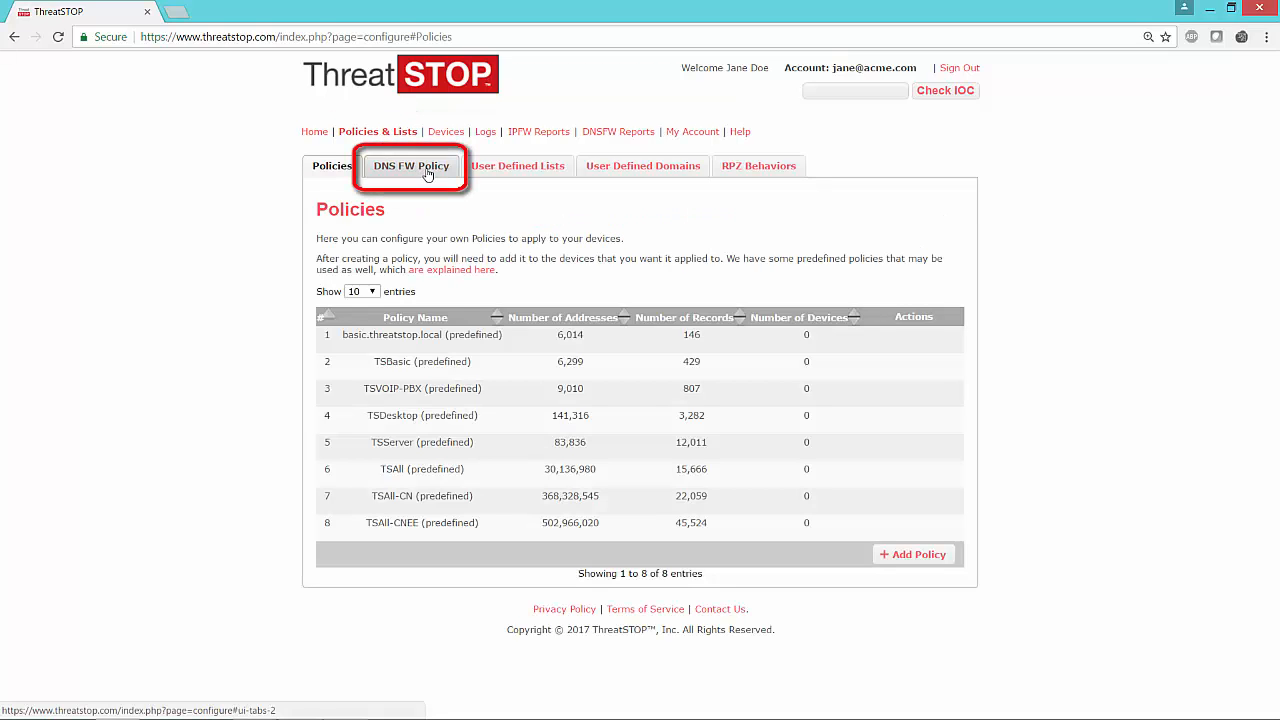
pyautogui.click(428, 174)
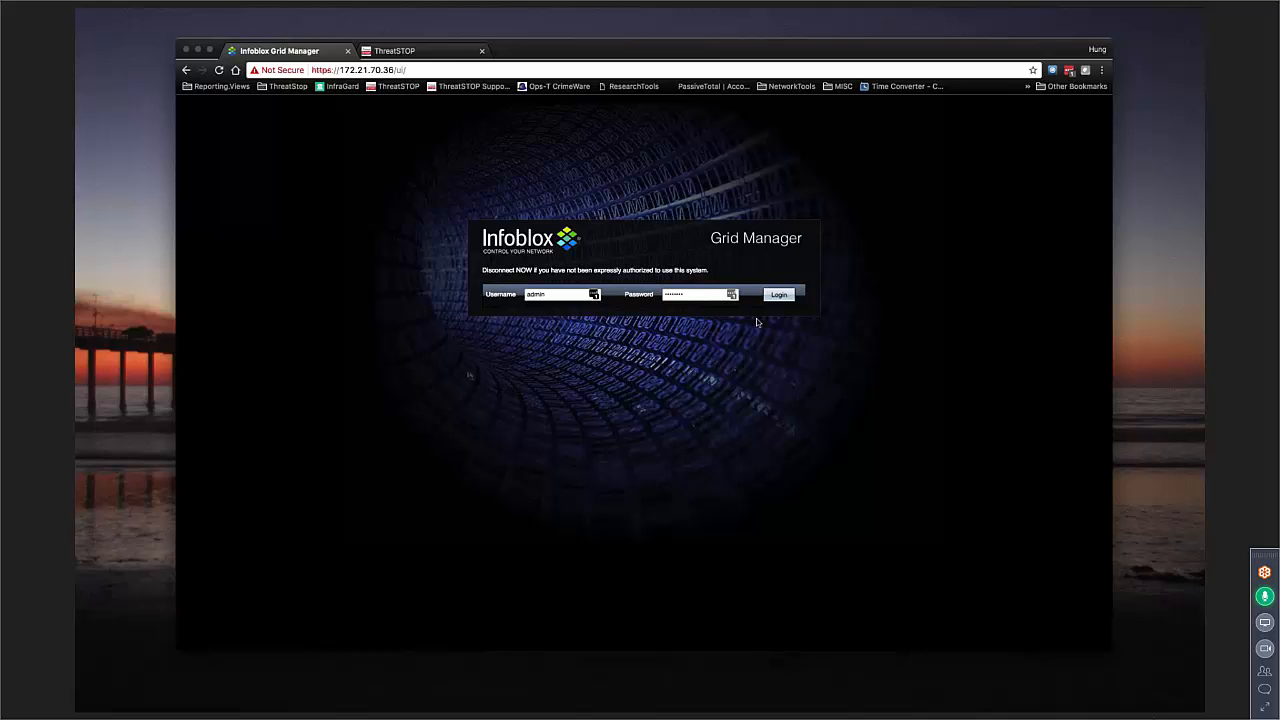
# Step: Switch to Infoblox Grid Manager, log in, and open the DNS area of Data Management
pyautogui.click(779, 294)
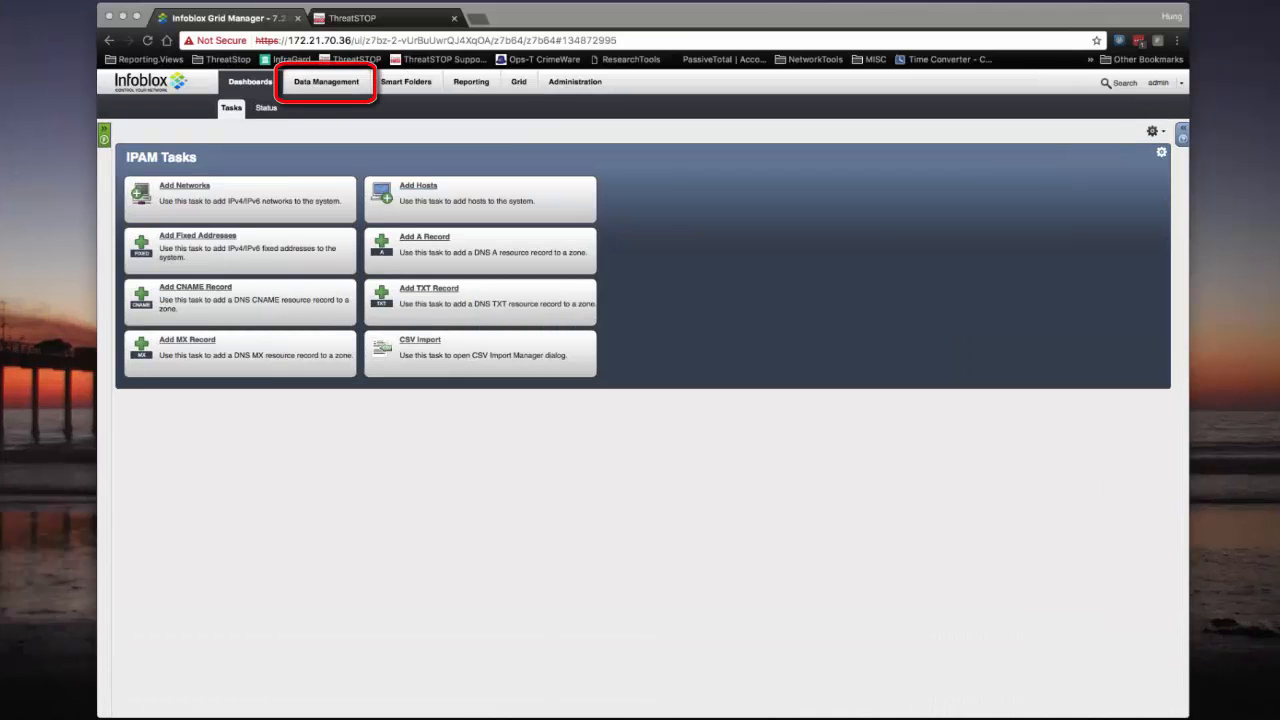
pyautogui.click(330, 82)
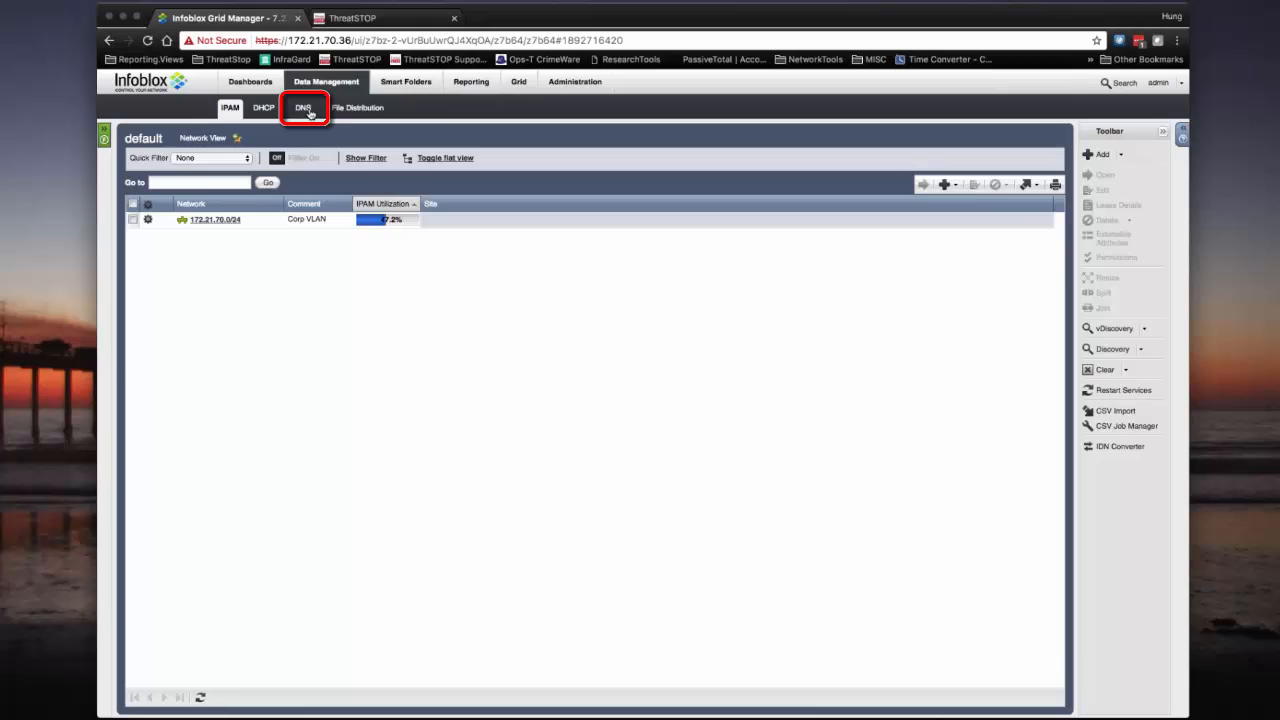
pyautogui.click(309, 110)
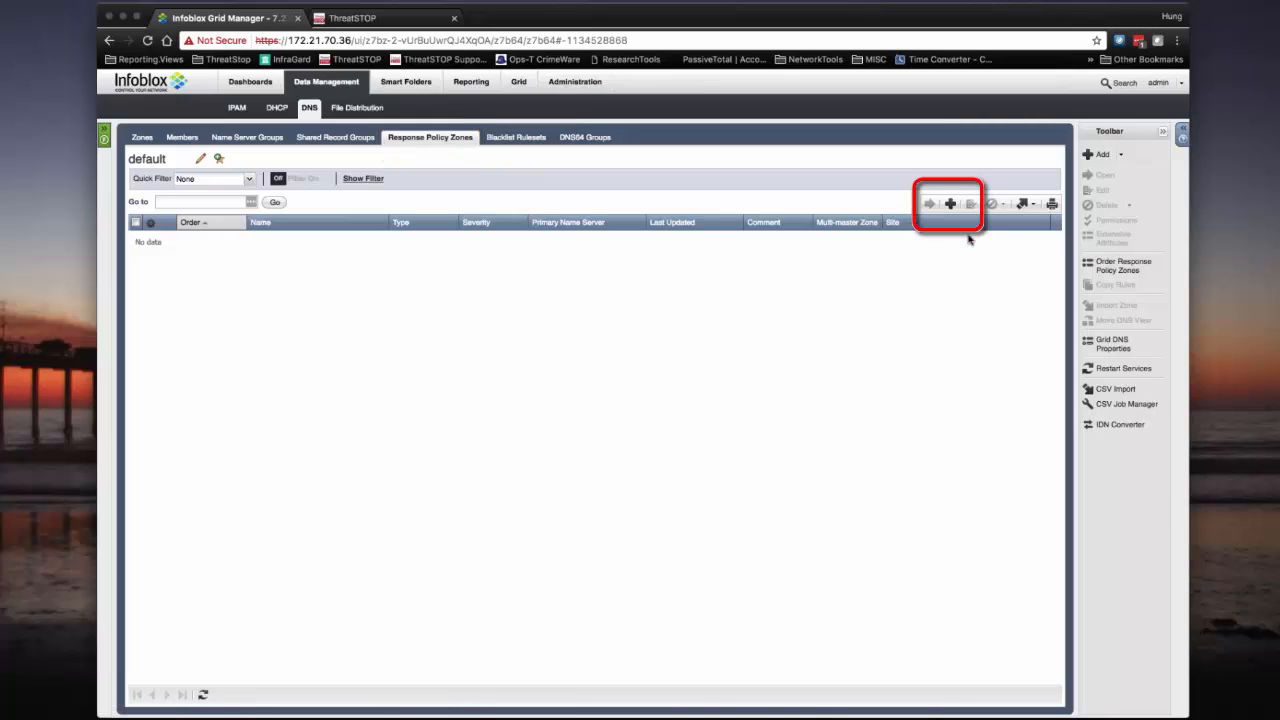
# Step: Start adding a response policy zone, choose Add Response Policy Zone Feed, and continue
pyautogui.click(951, 205)
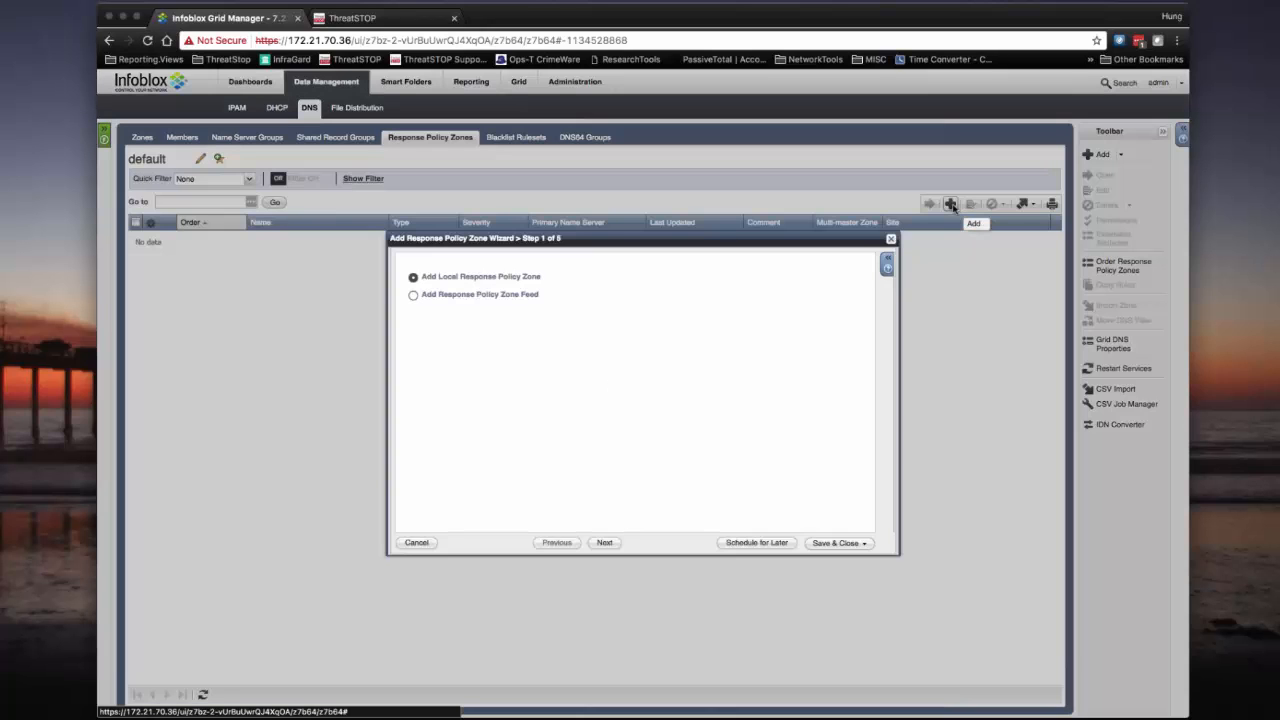
pyautogui.click(414, 296)
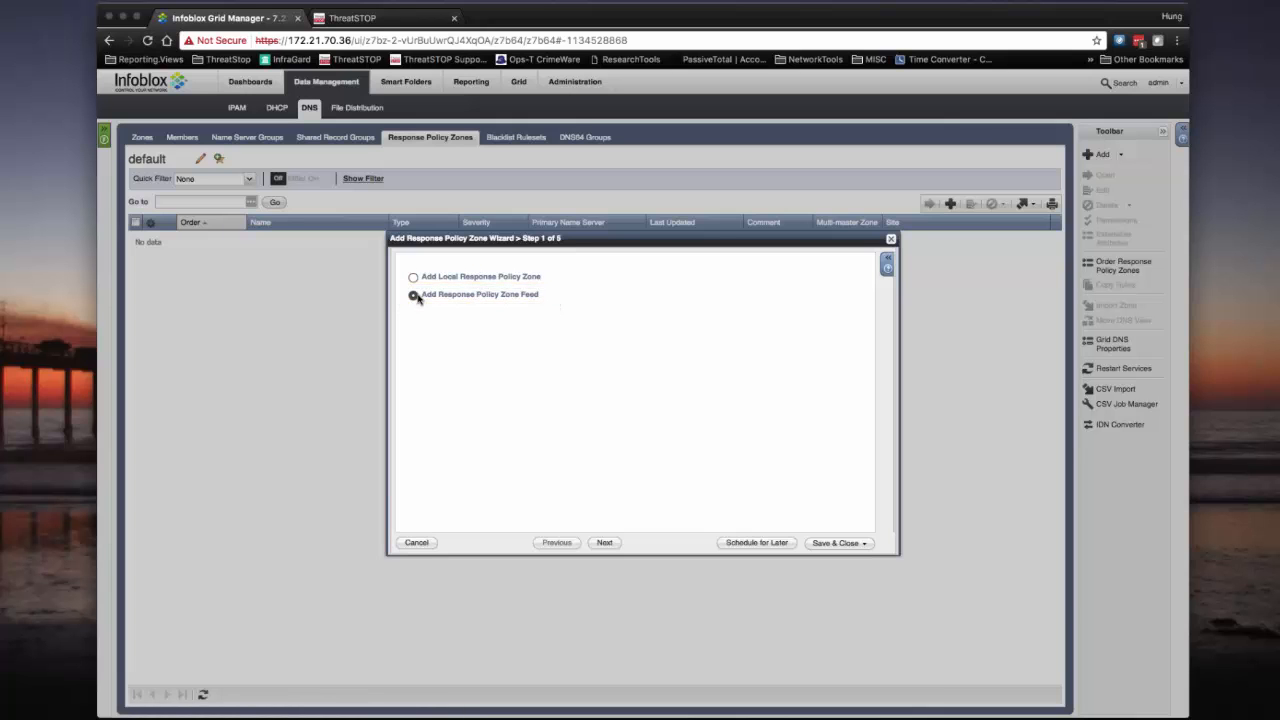
pyautogui.click(604, 542)
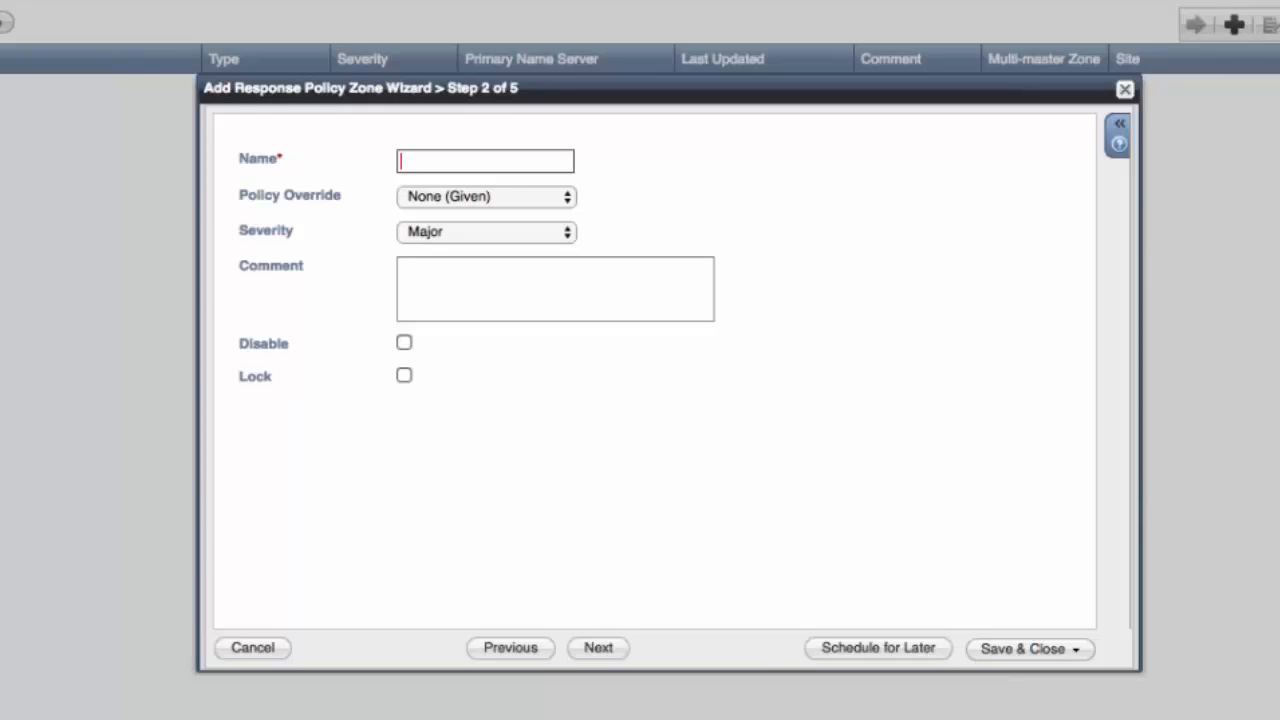
# Step: Paste moderate-dnsfw.rpz.threatstop.local as the zone name and continue to the name server step
pyautogui.click(423, 157)
pyautogui.hotkey('ctrl', 'v')
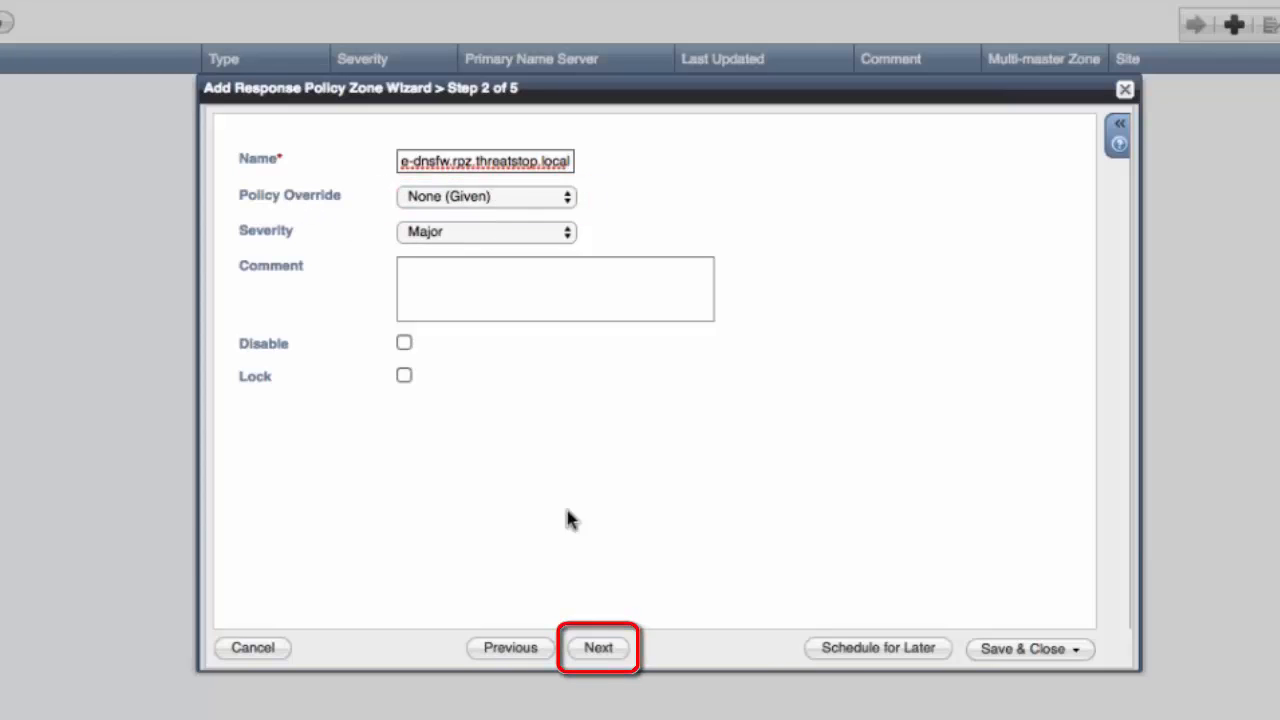
pyautogui.click(597, 652)
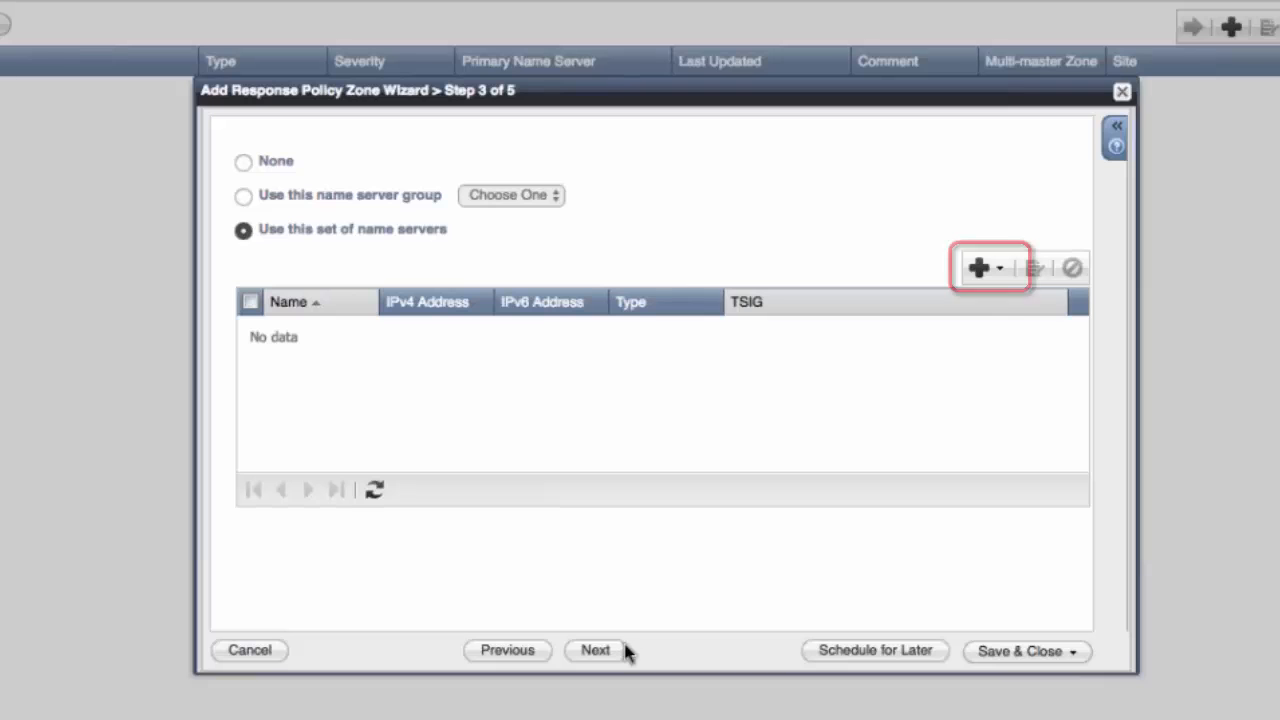
# Step: Add a Grid Secondary name server, selecting the member loker-nios.diss.local
pyautogui.click(1008, 280)
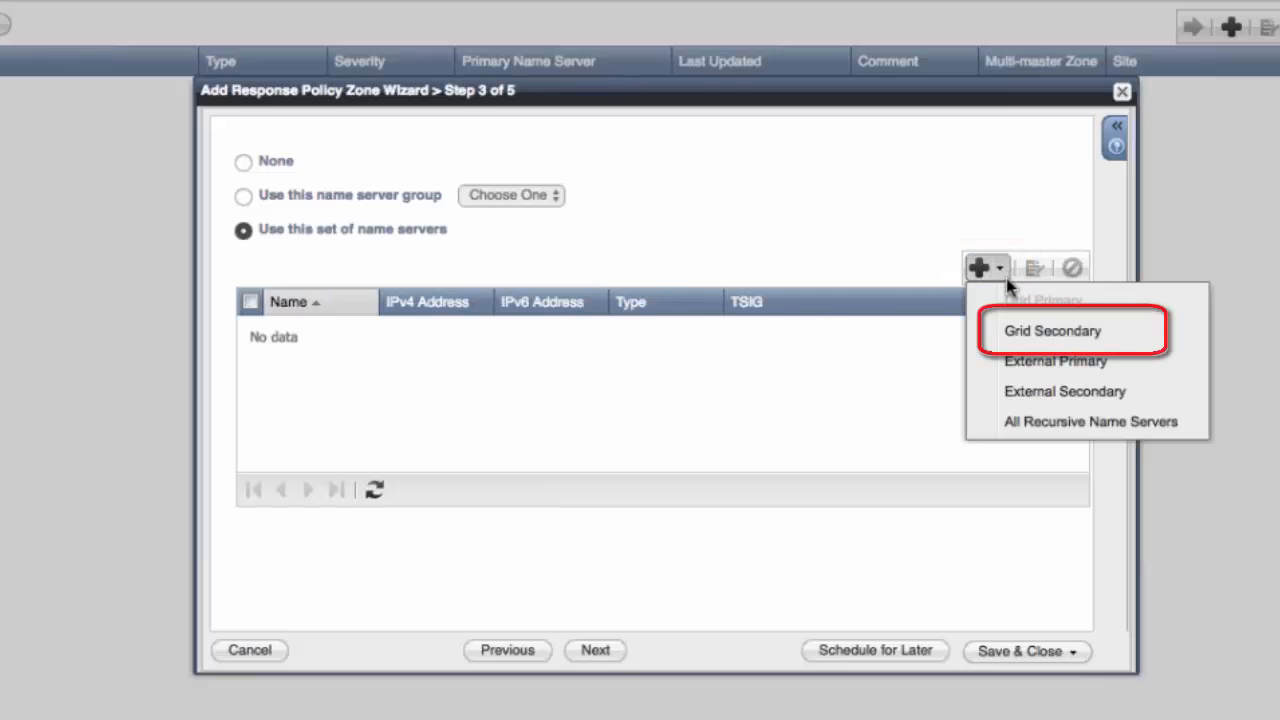
pyautogui.click(1058, 338)
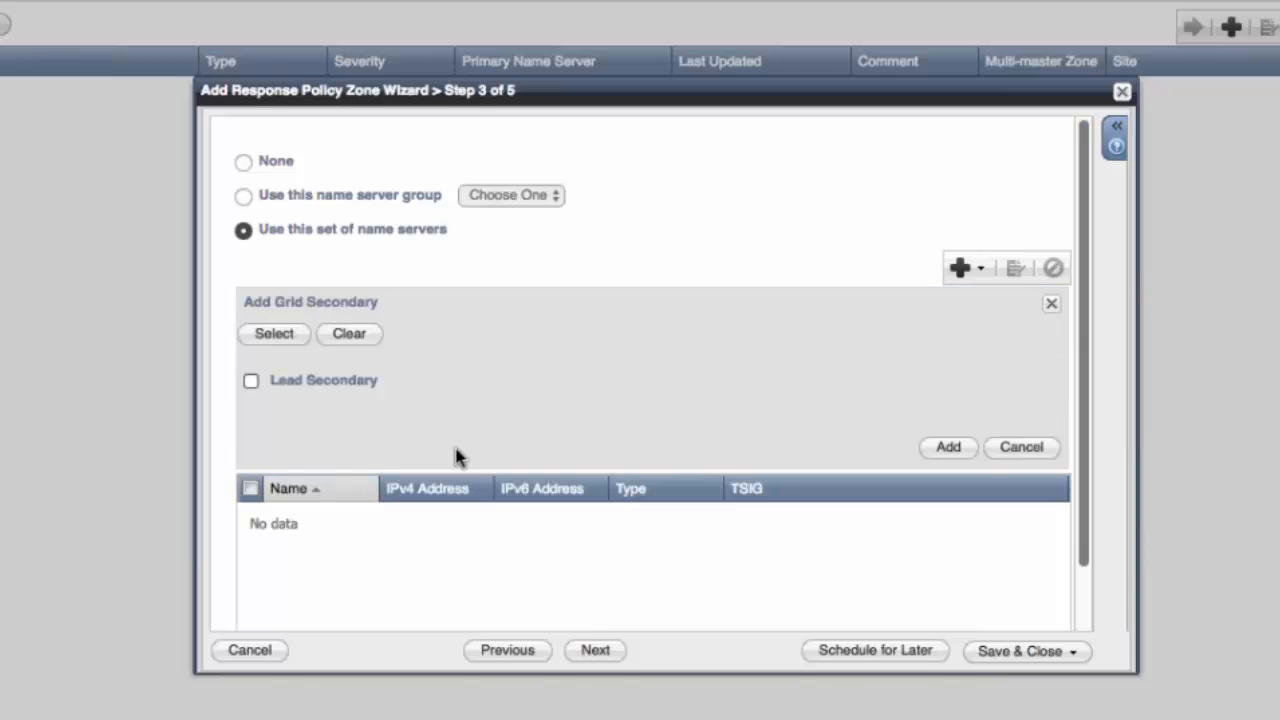
pyautogui.click(276, 333)
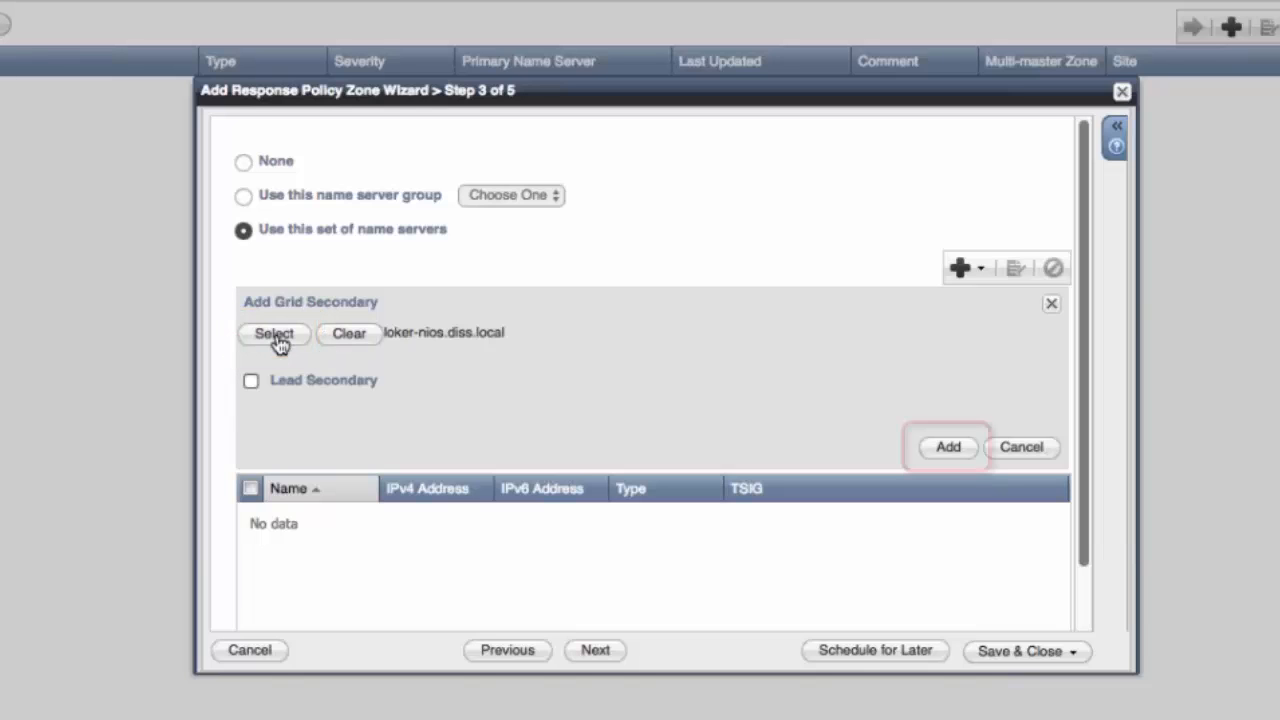
pyautogui.click(948, 448)
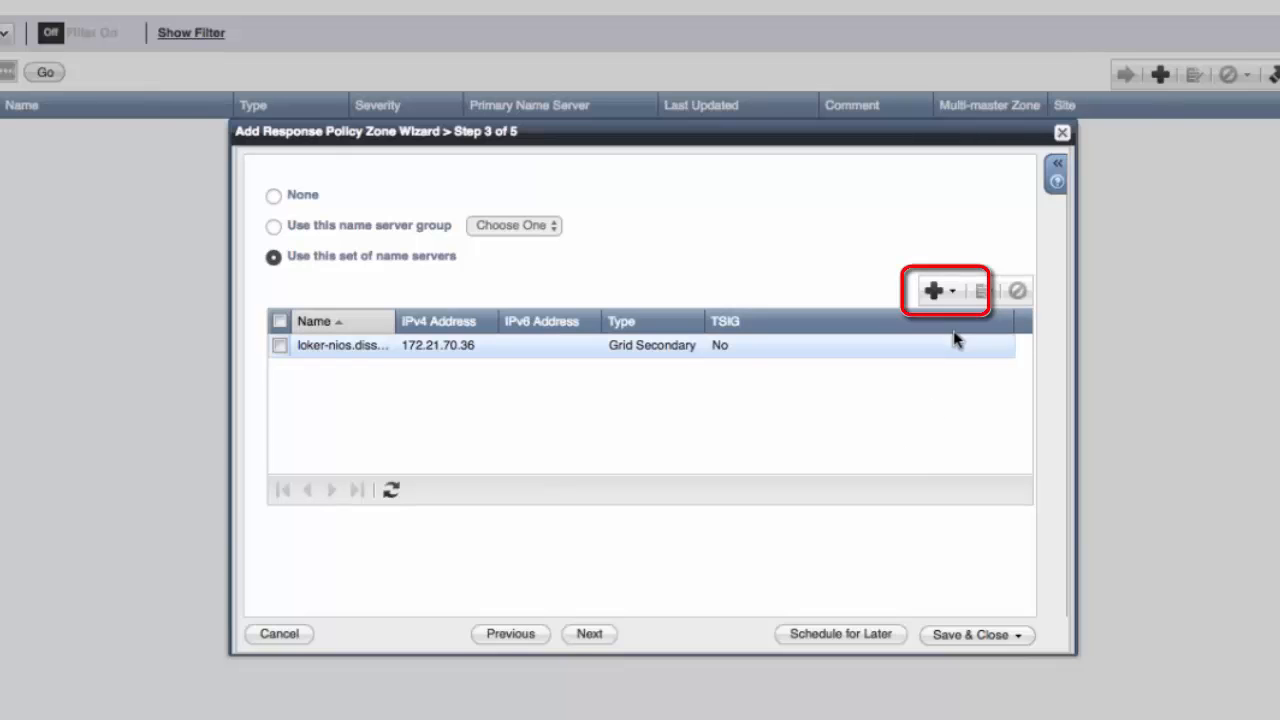
# Step: Add an External Primary name server and paste moderate-dnsfw.rpz.threatstop.local as its name
pyautogui.click(954, 297)
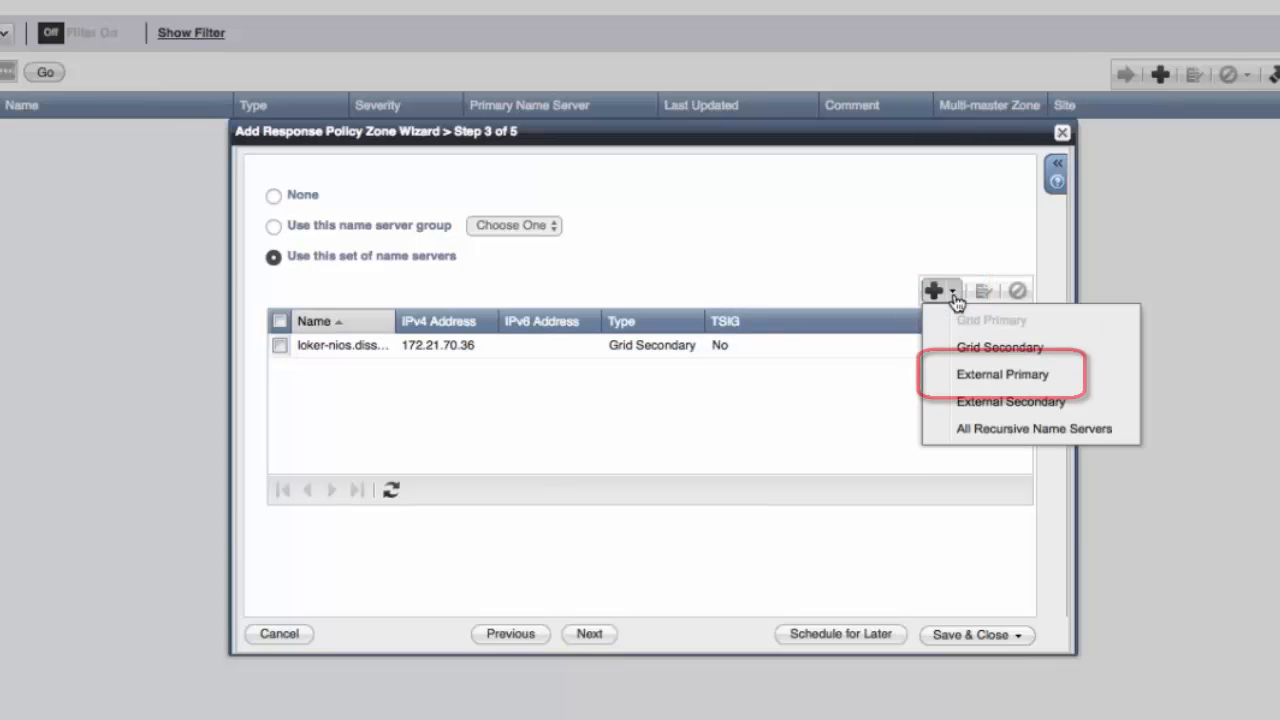
pyautogui.click(993, 376)
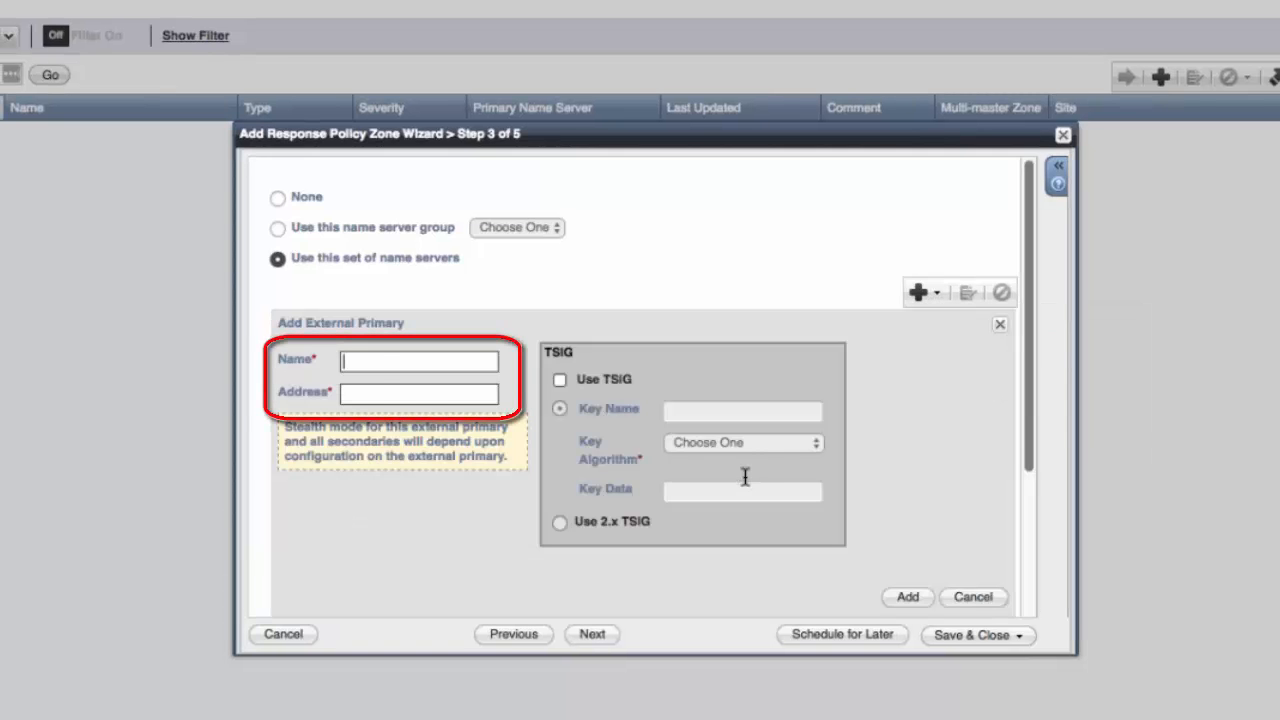
pyautogui.rightClick(379, 366)
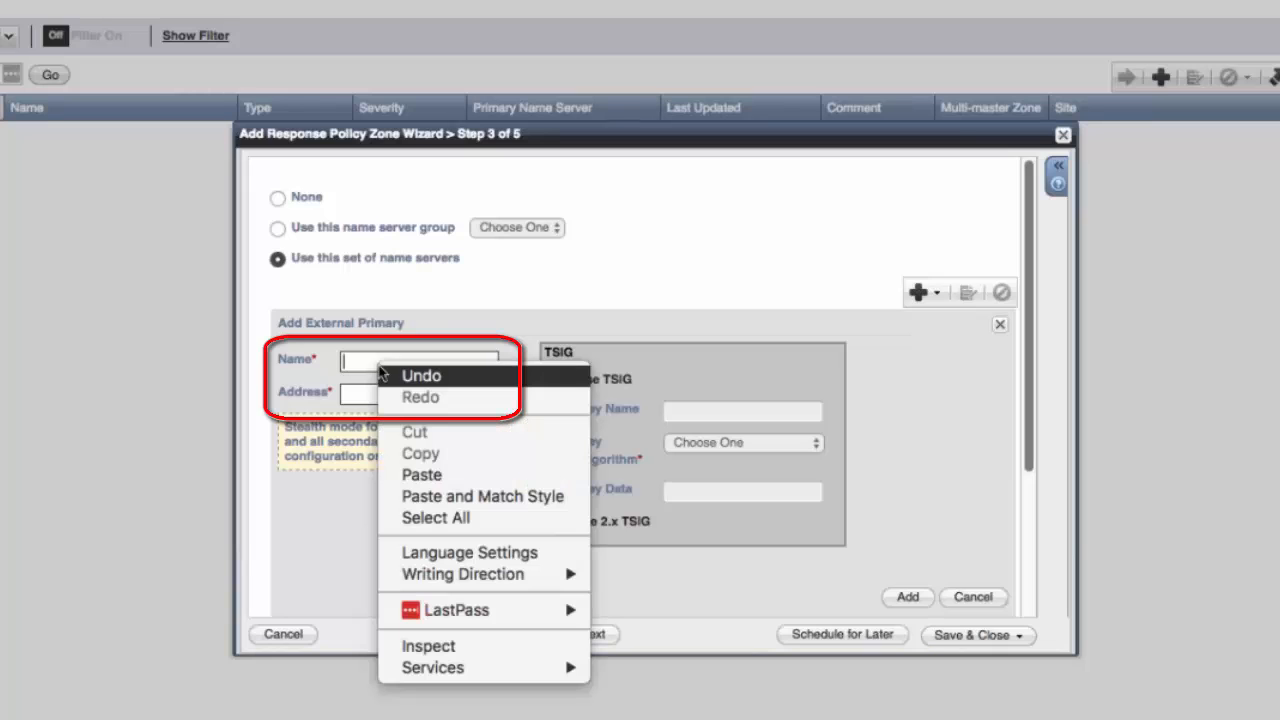
pyautogui.click(447, 478)
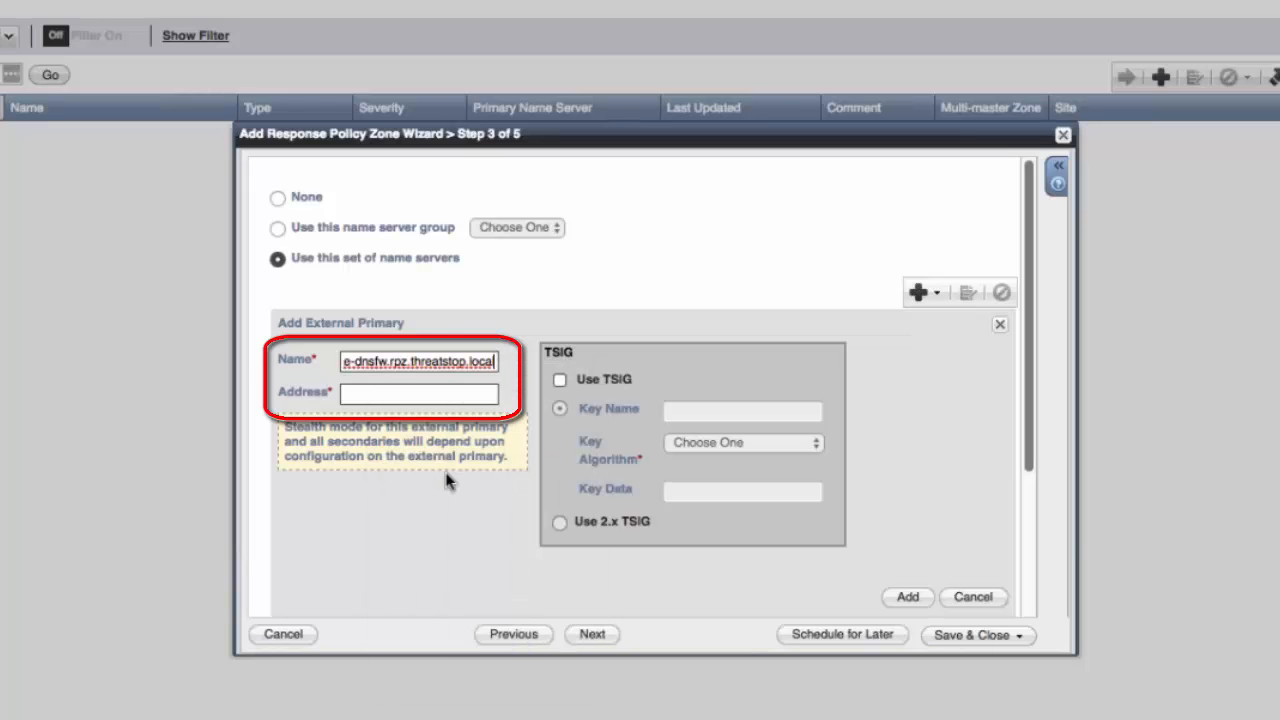
# Step: Set the external primary's address to 192.124.129.51
pyautogui.click(373, 392)
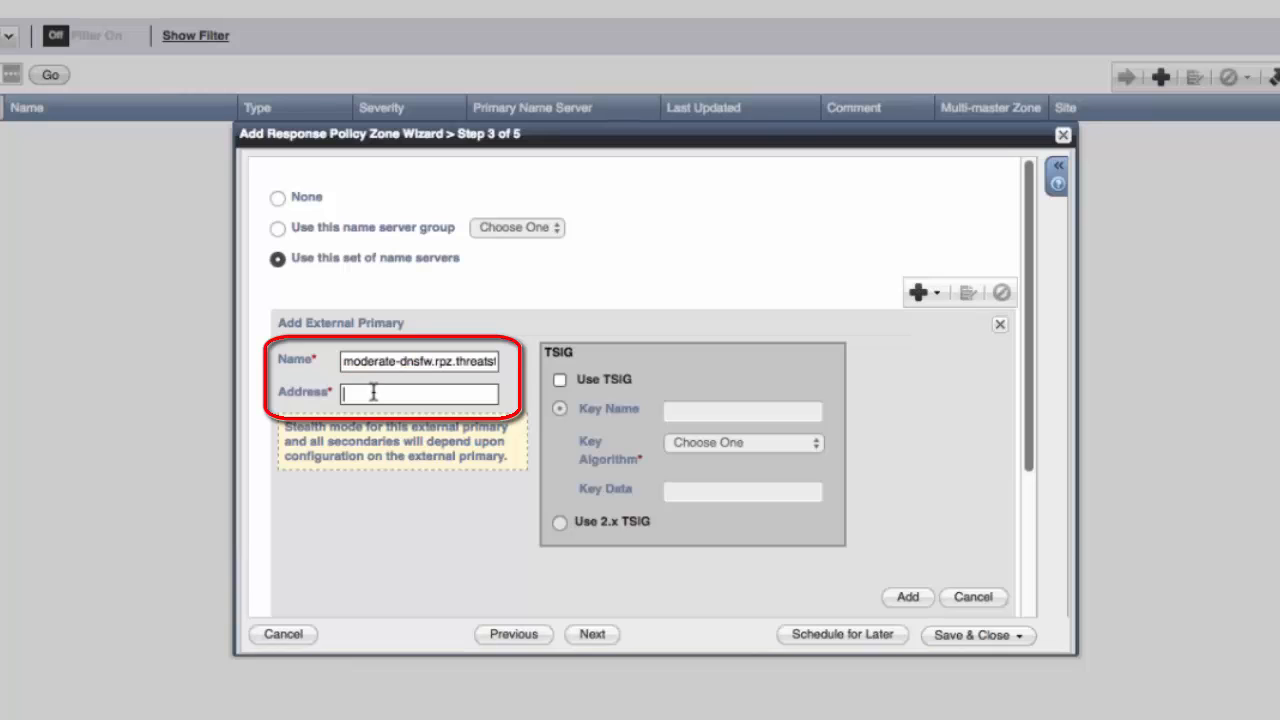
pyautogui.write('192.124.129.51')
pyautogui.doubleClick(343, 393)
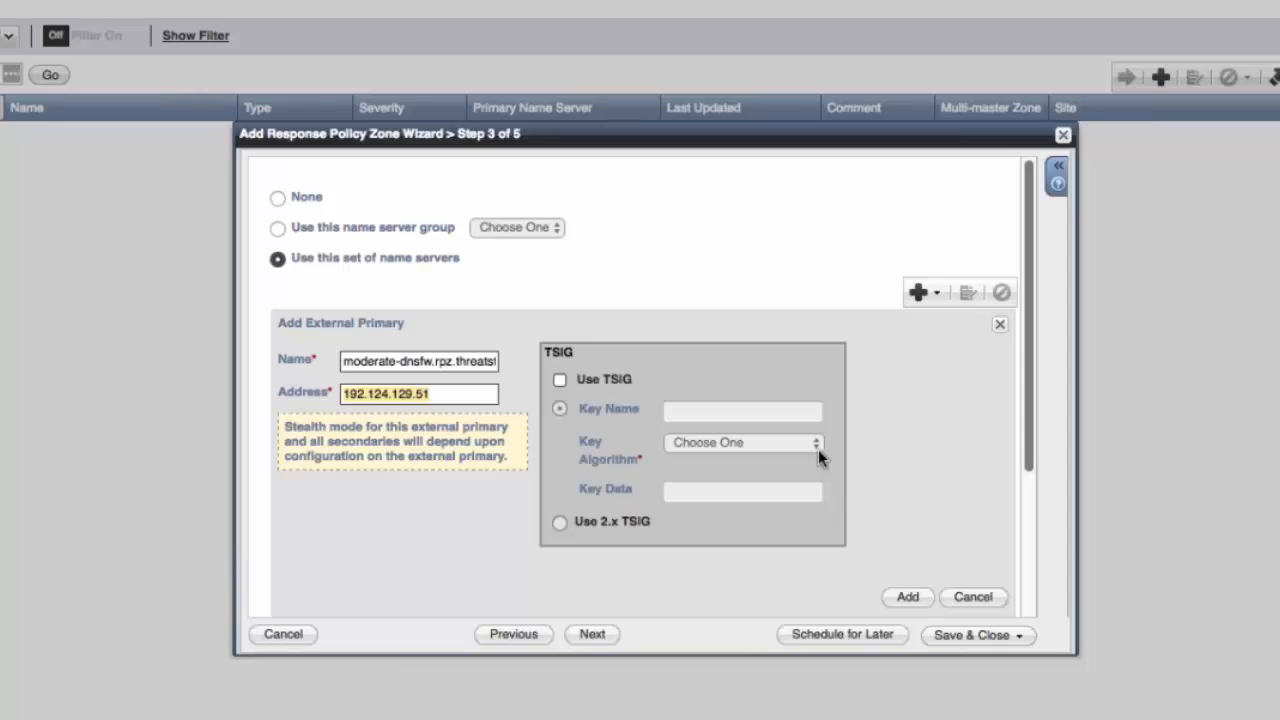
# Step: Enable TSIG for the external primary with key name threatstop-threatstop, HMAC-MD5 algorithm and the pasted TSIG key data, then add it
pyautogui.click(560, 380)
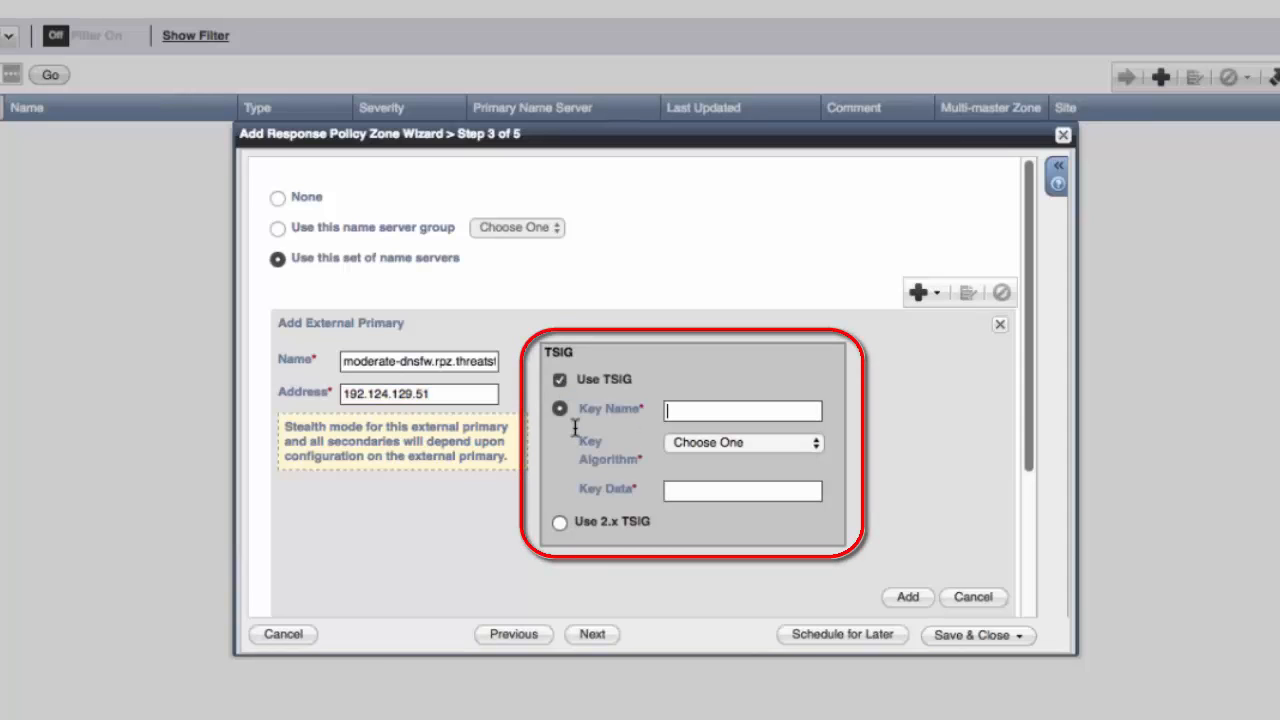
pyautogui.write('threatstop-threatstop')
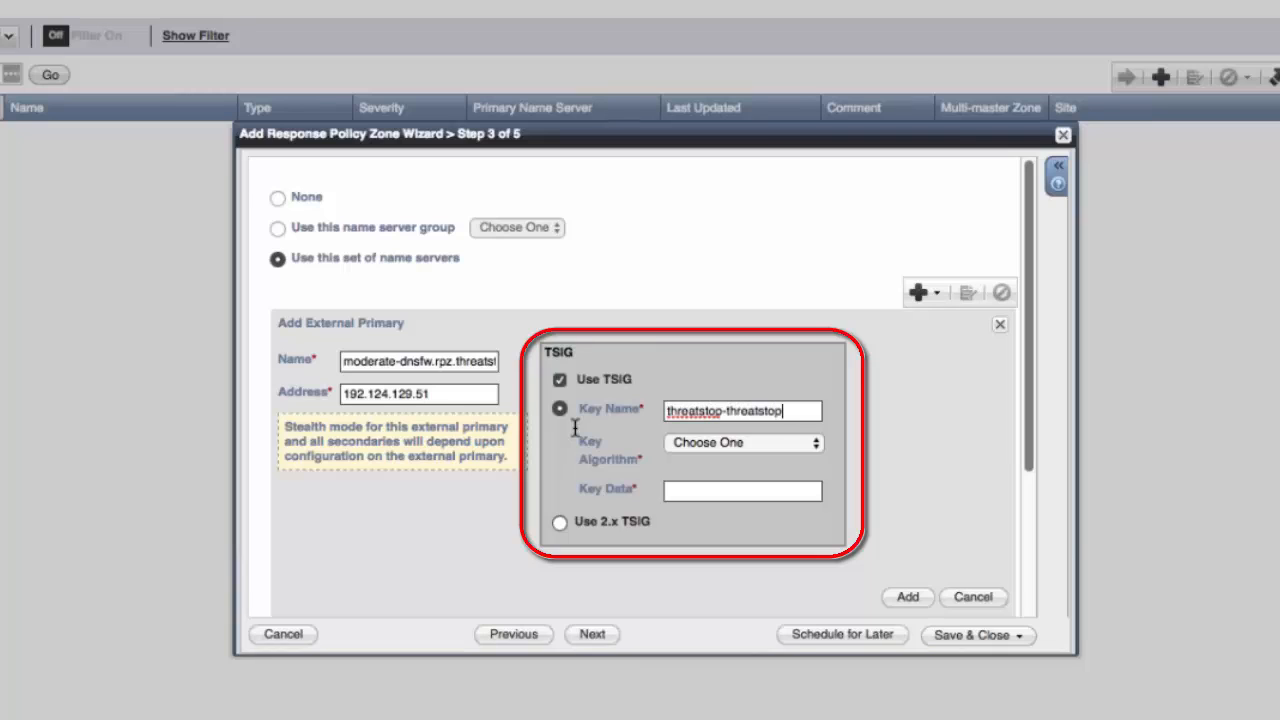
pyautogui.click(766, 452)
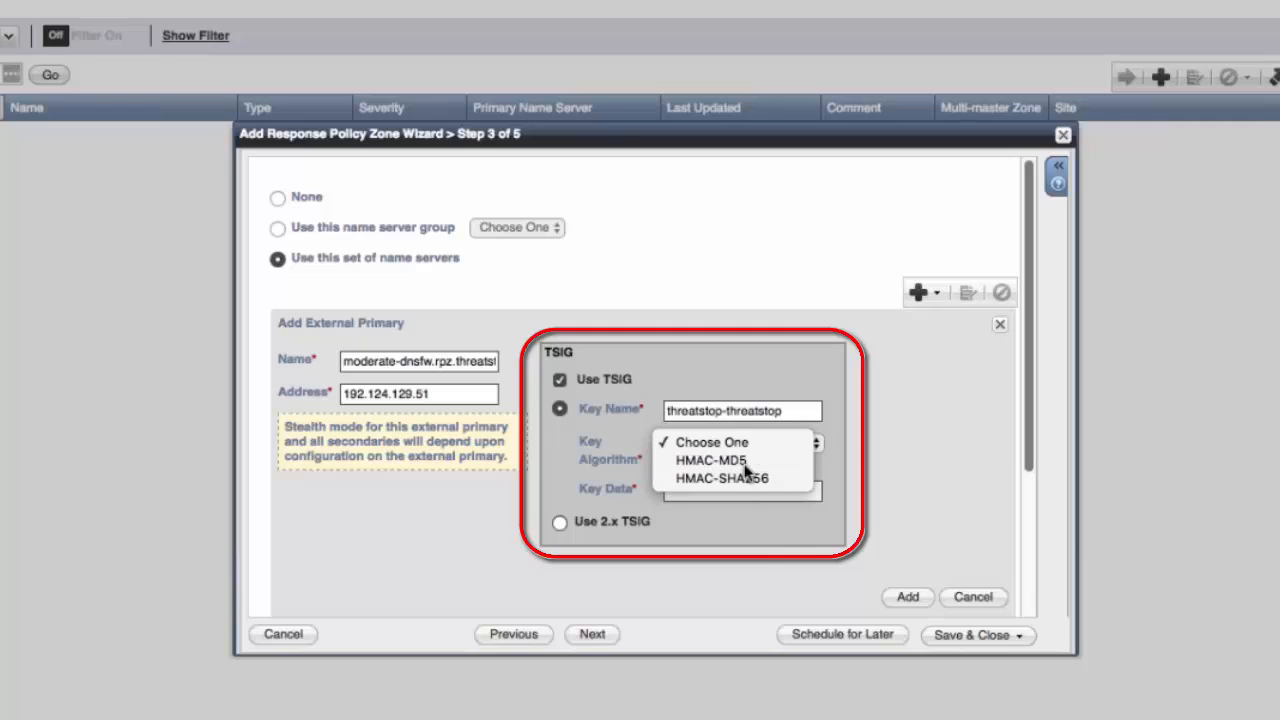
pyautogui.click(747, 463)
pyautogui.click(728, 492)
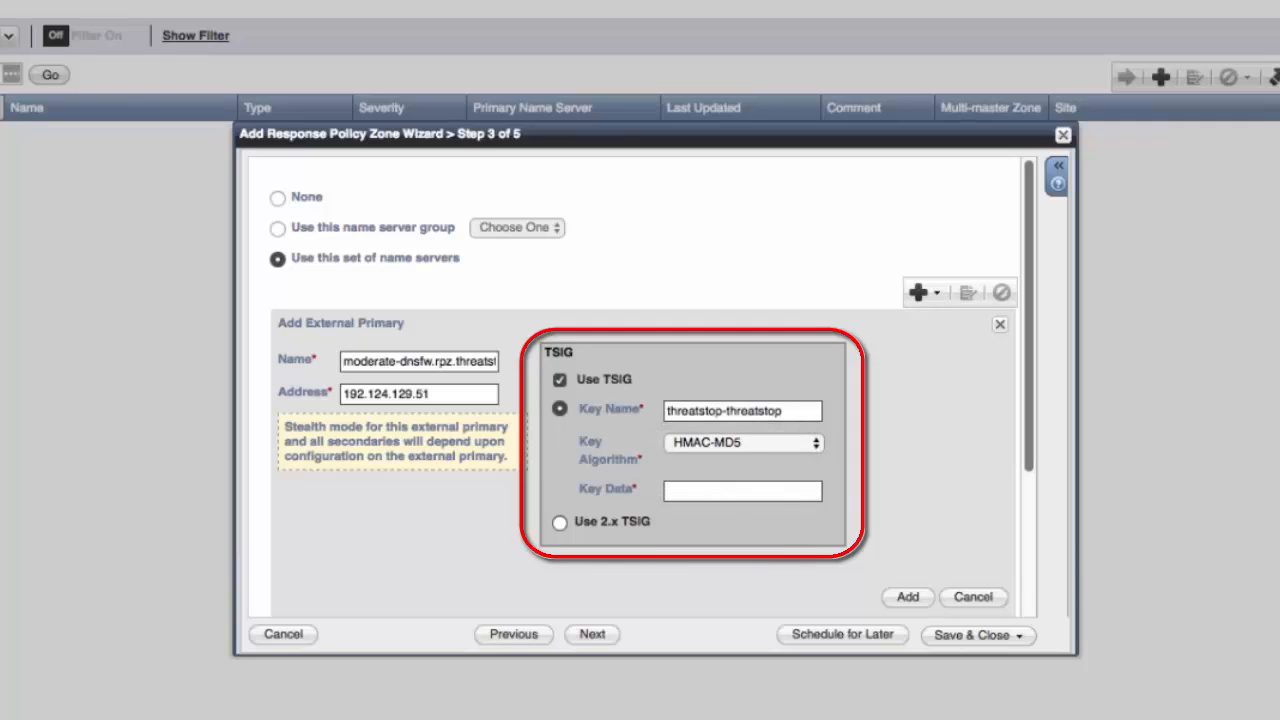
pyautogui.hotkey('ctrl', 'v')
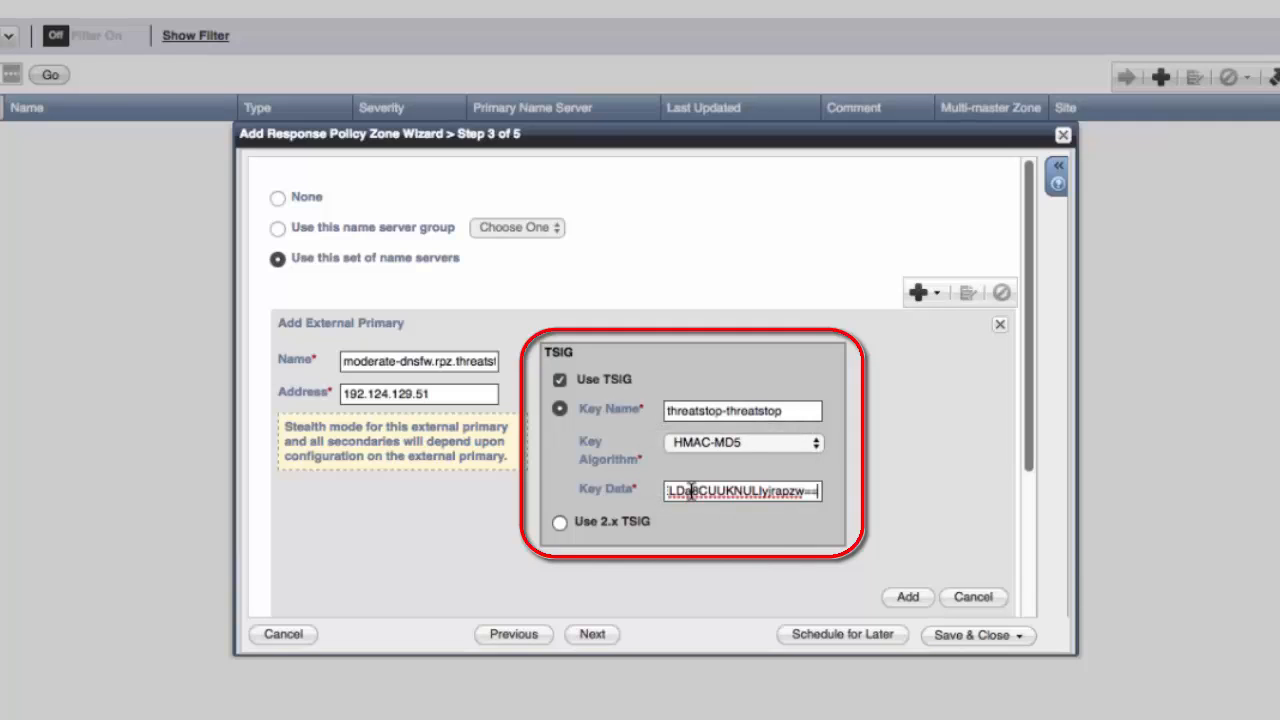
pyautogui.click(908, 597)
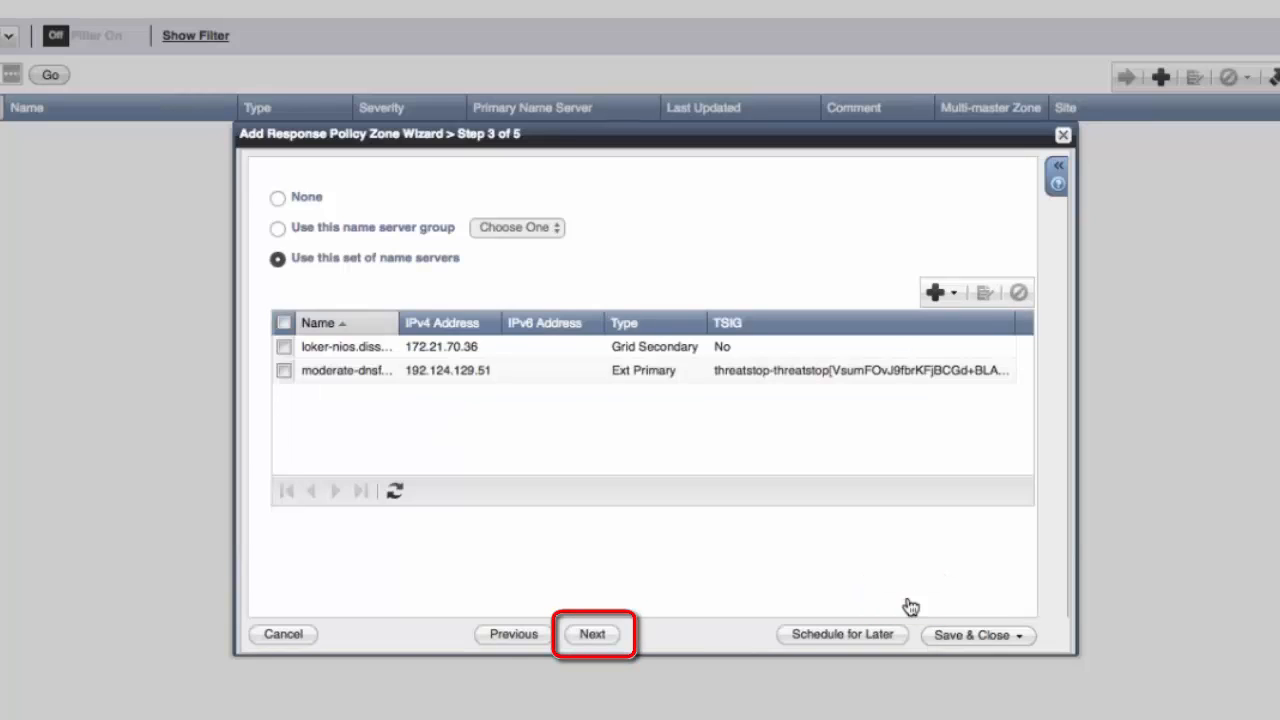
# Step: Save and close the response policy zone wizard, then restart the grid services
pyautogui.press('Return')
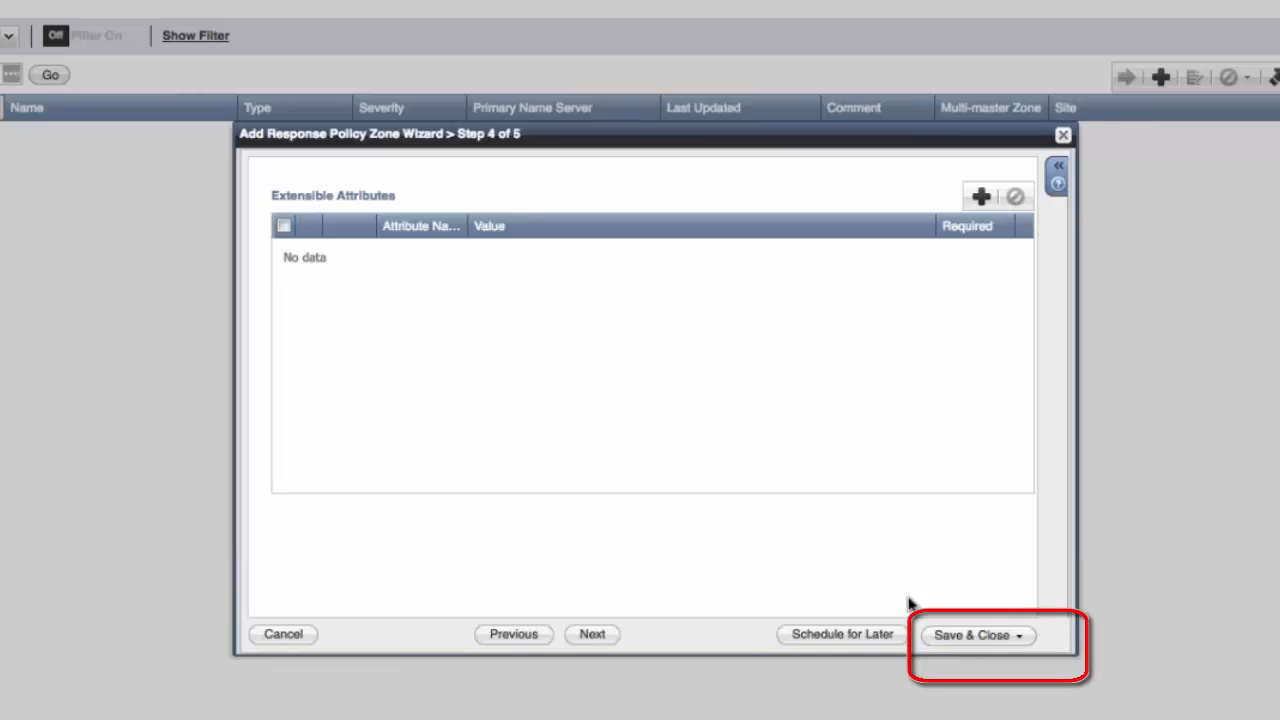
pyautogui.click(975, 636)
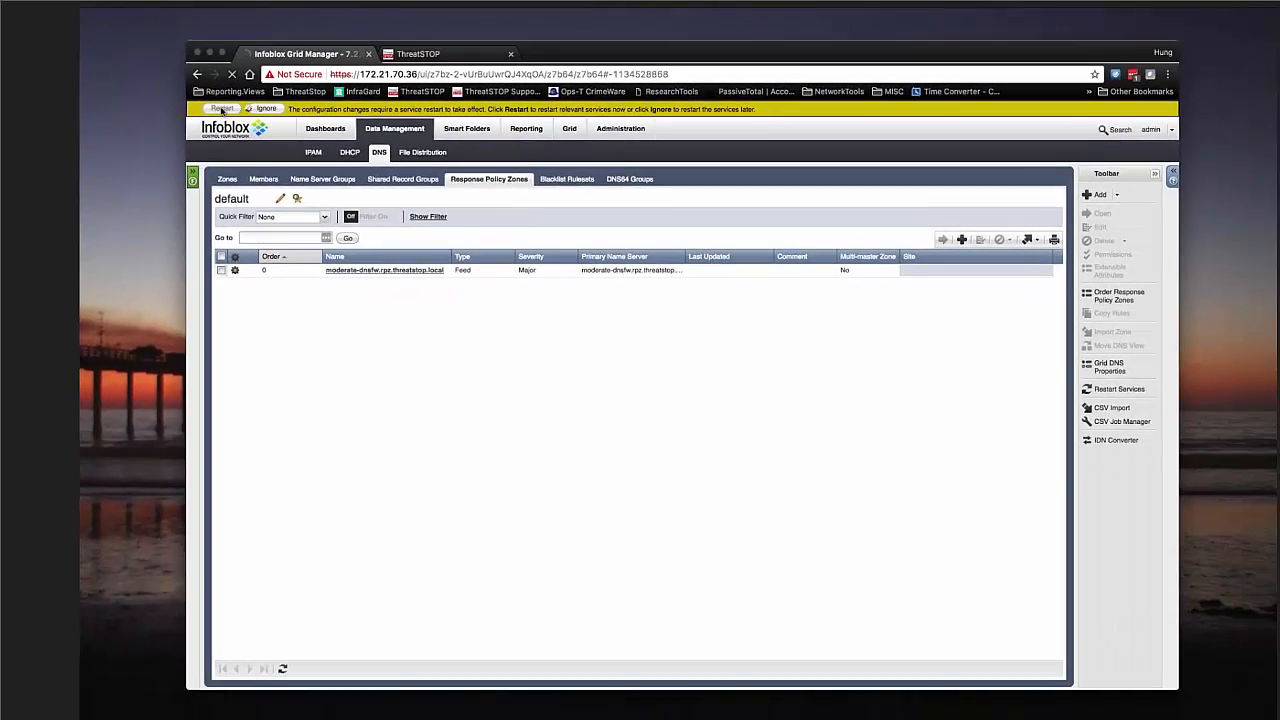
pyautogui.click(326, 161)
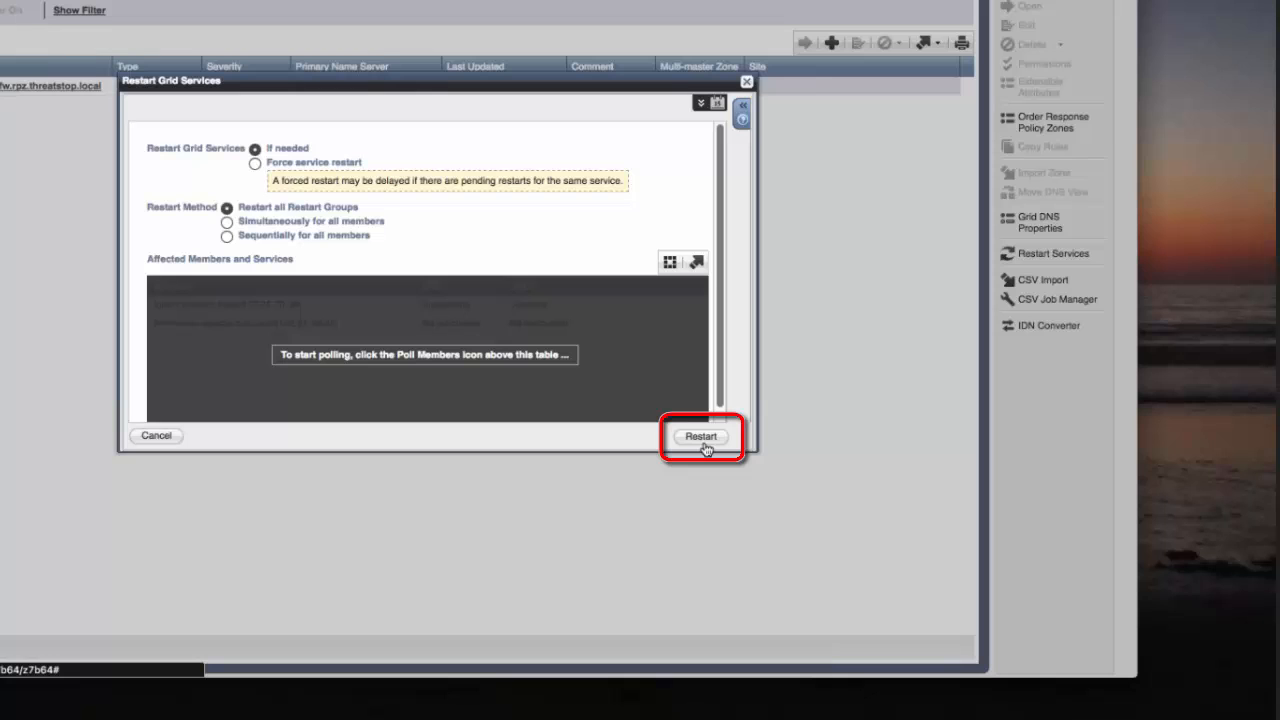
pyautogui.click(701, 437)
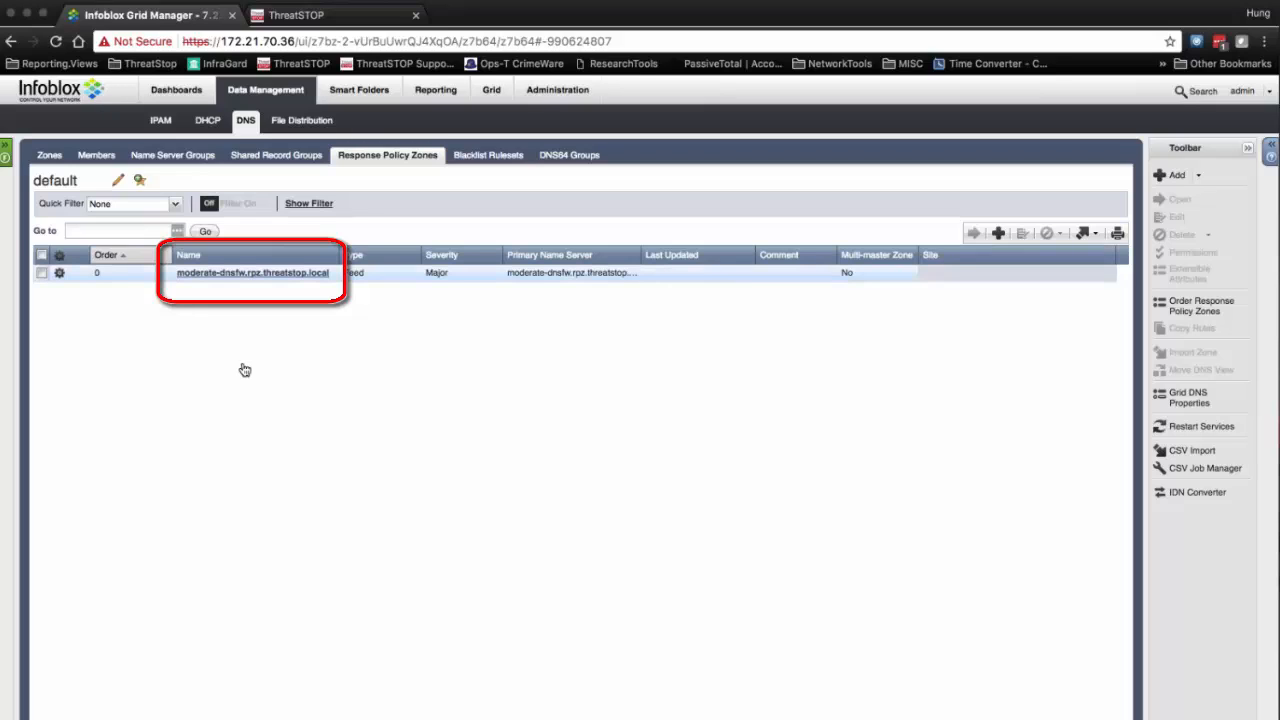
# Step: Export the moderate-dnsfw.rpz.threatstop.local feed zone as comma-separated data and open the downloaded file in a spreadsheet
pyautogui.click(263, 274)
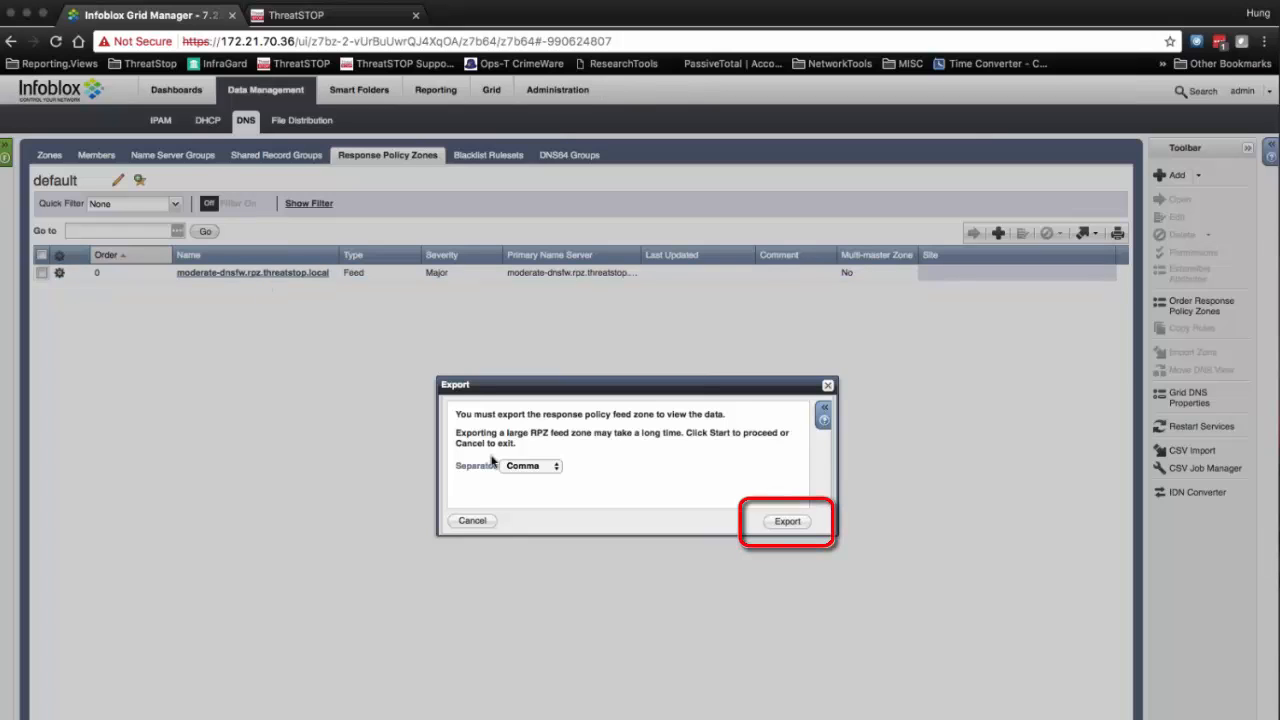
pyautogui.click(808, 521)
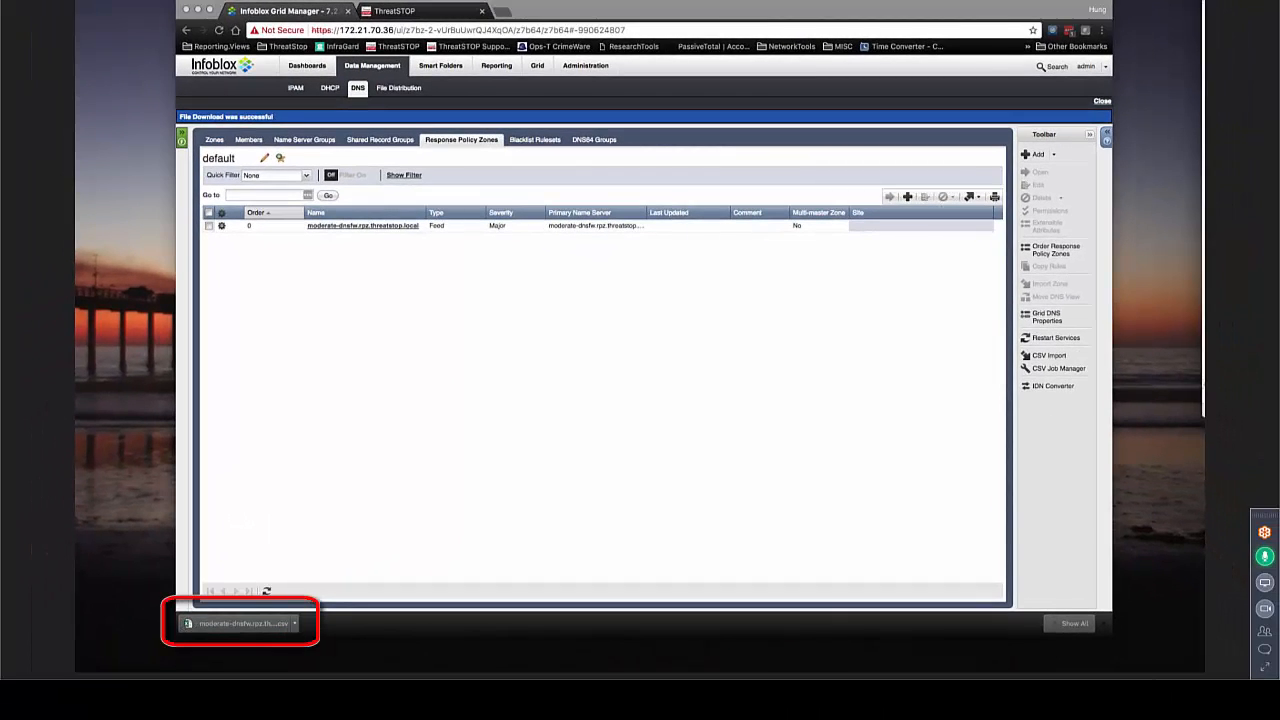
pyautogui.moveTo(1204, 2)
pyautogui.mouseDown()
pyautogui.moveTo(799, 68)
pyautogui.moveTo(559, 71)
pyautogui.moveTo(658, 77)
pyautogui.mouseUp()
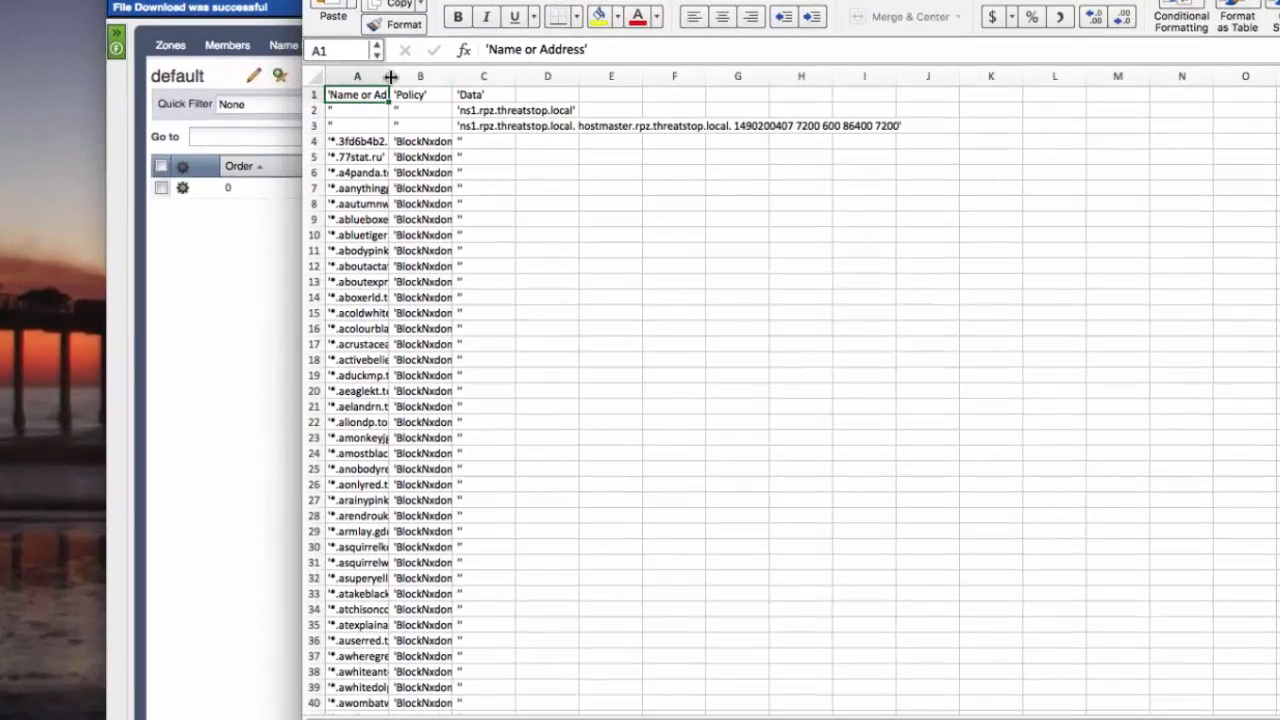
pyautogui.moveTo(391, 77); pyautogui.dragTo(802, 78)
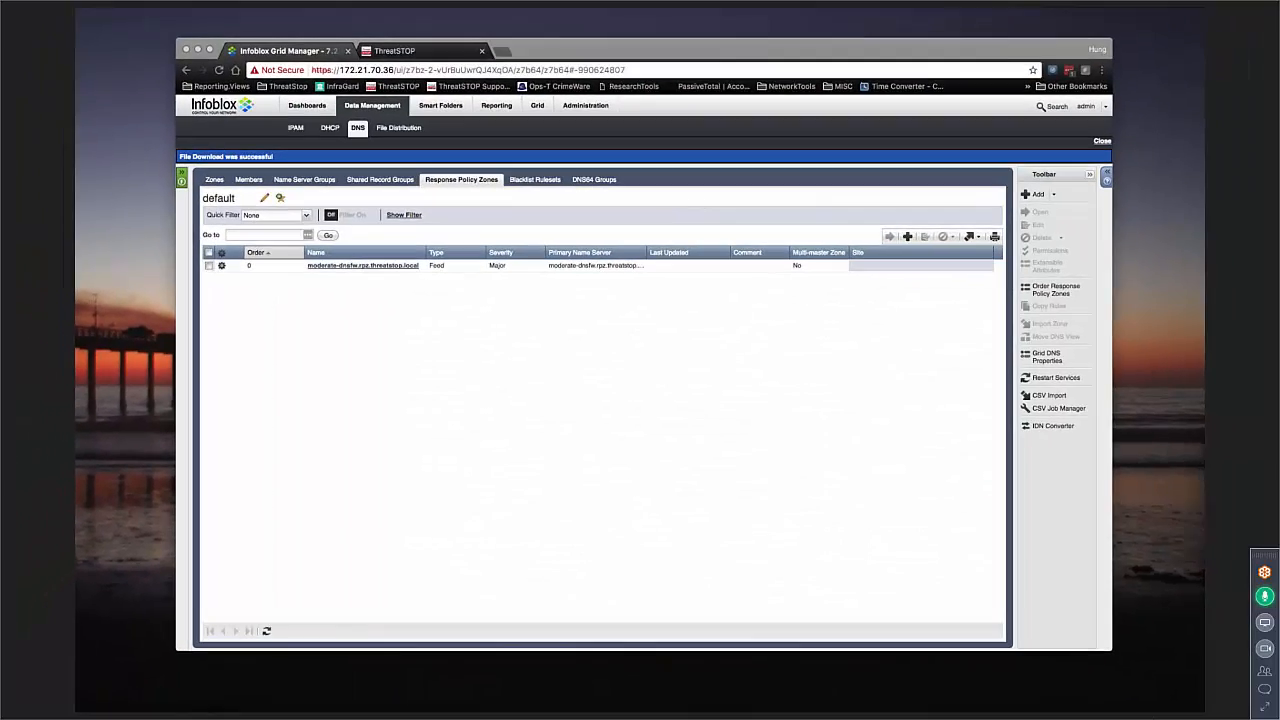
# Step: Switch to the test client terminal and run nmcli device show eth0 | grep DNS
pyautogui.click(1175, 555)
pyautogui.moveTo(910, 286); pyautogui.dragTo(525, 99)
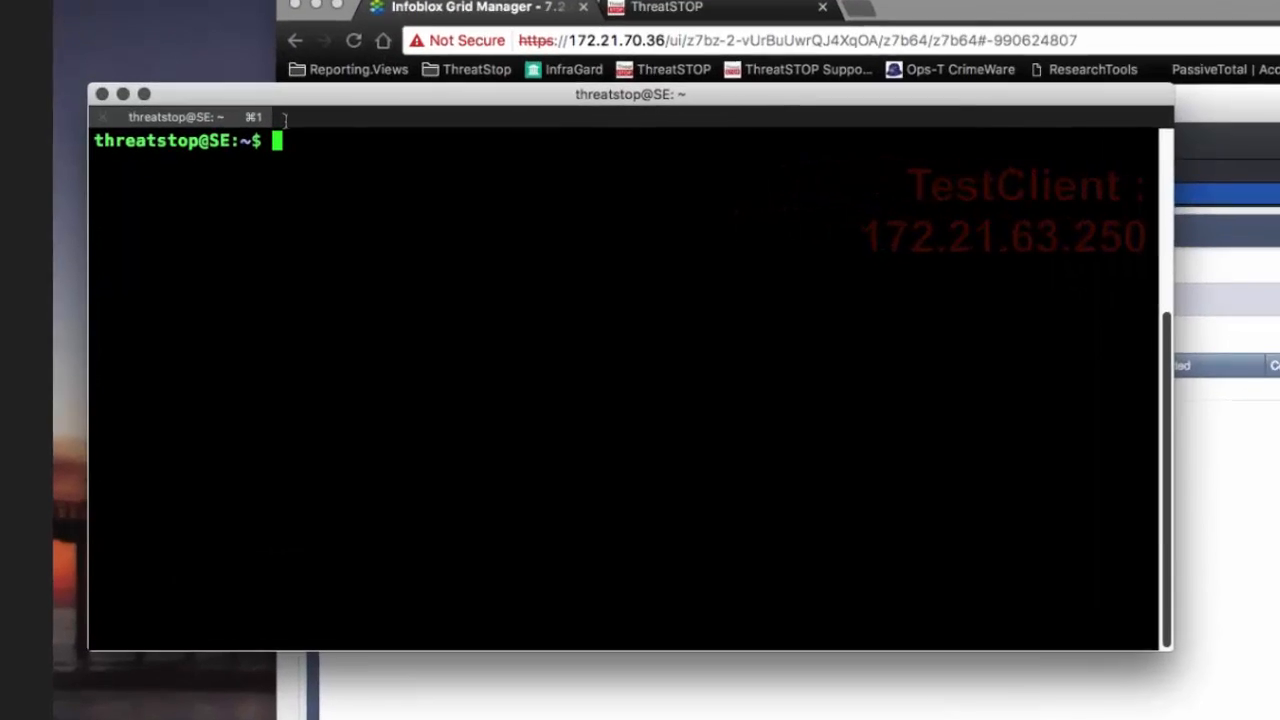
pyautogui.write('nmcli')
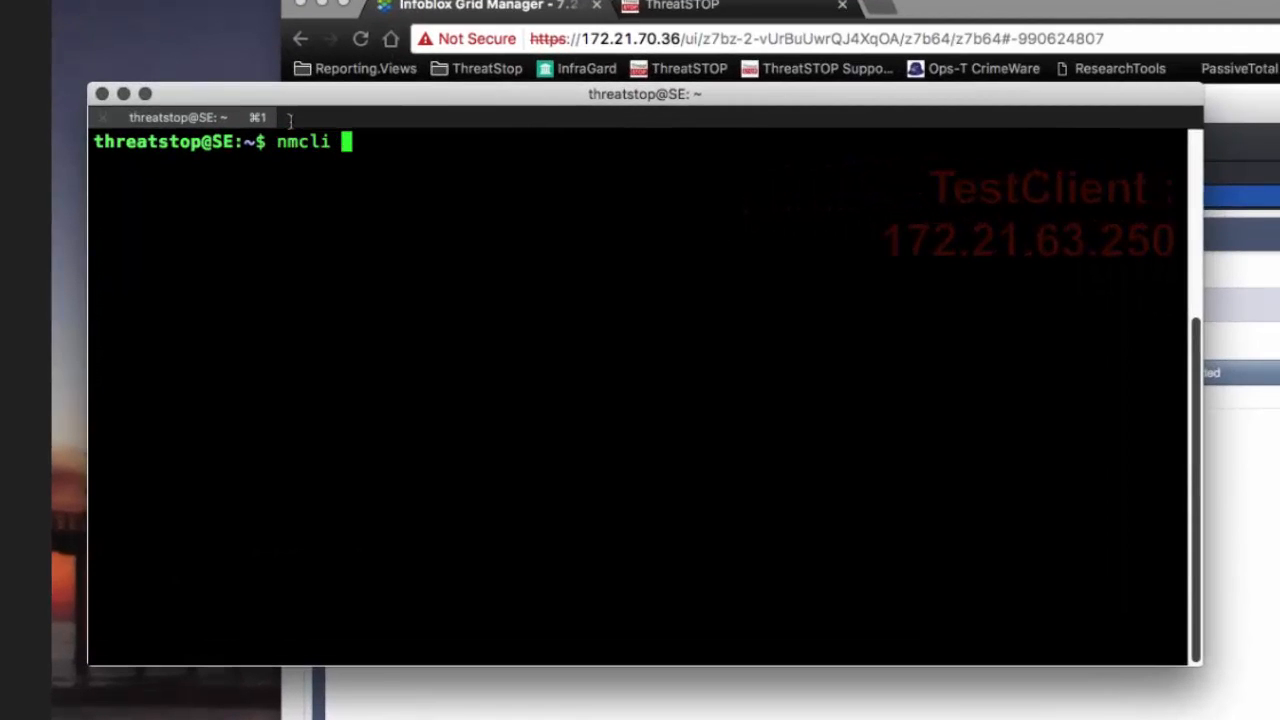
pyautogui.write(' device show ')
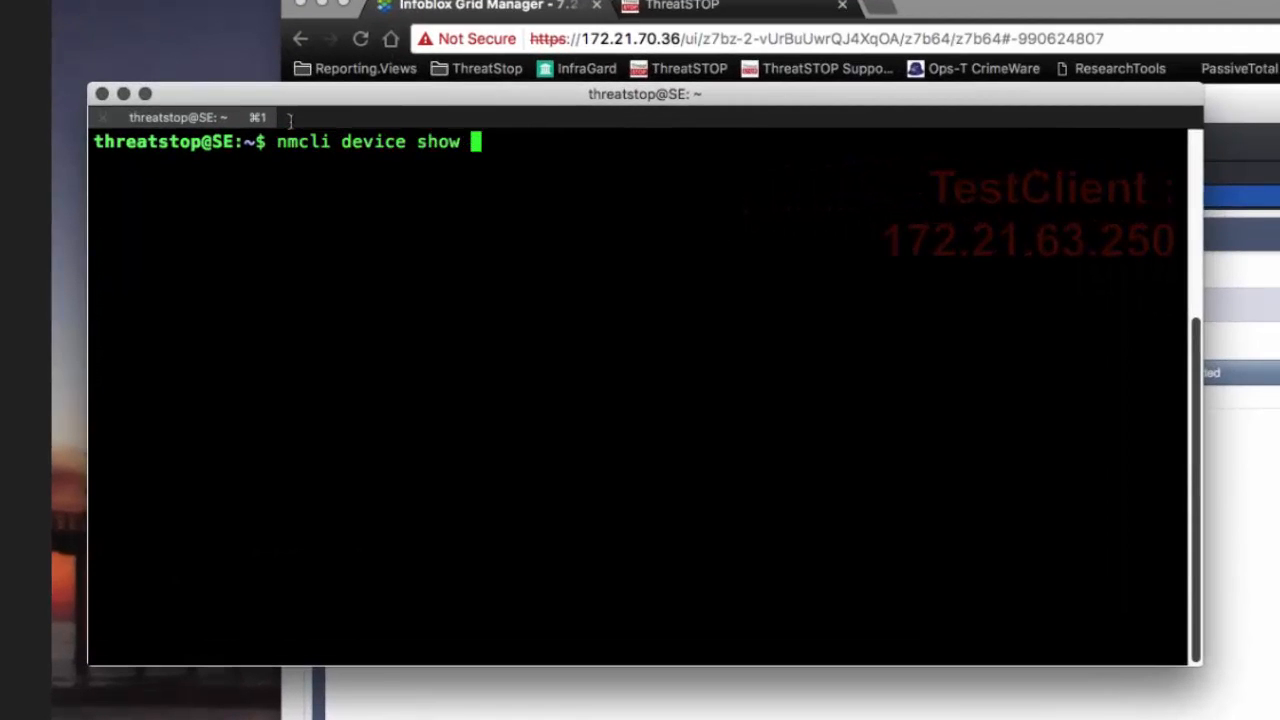
pyautogui.write('eth0 | ')
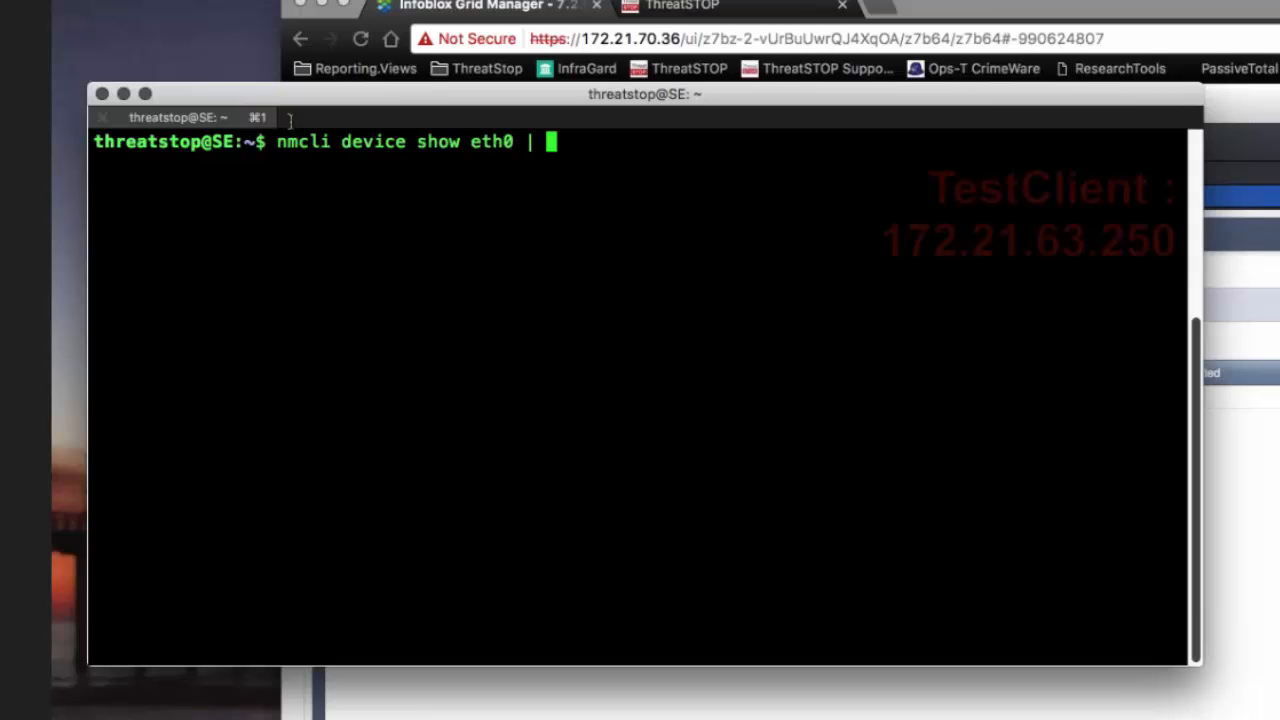
pyautogui.write('grep DNS')
pyautogui.press('Return')
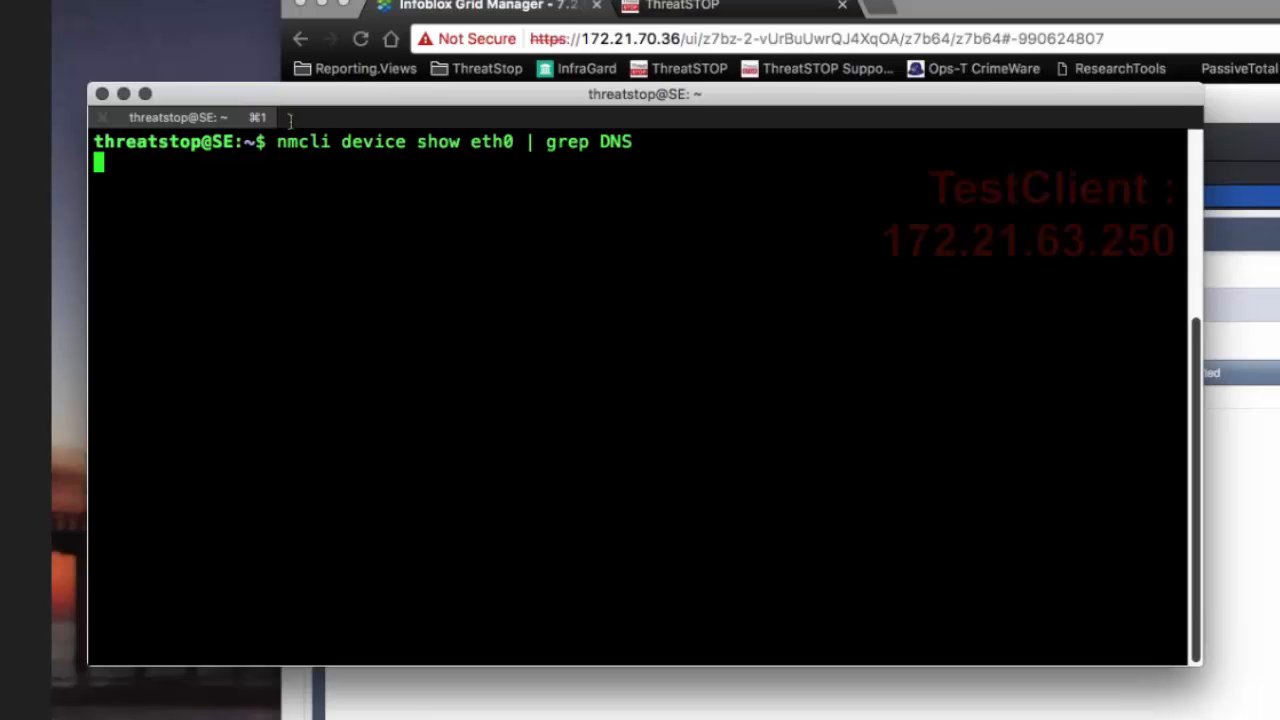
pyautogui.moveTo(664, 162); pyautogui.dragTo(527, 163)
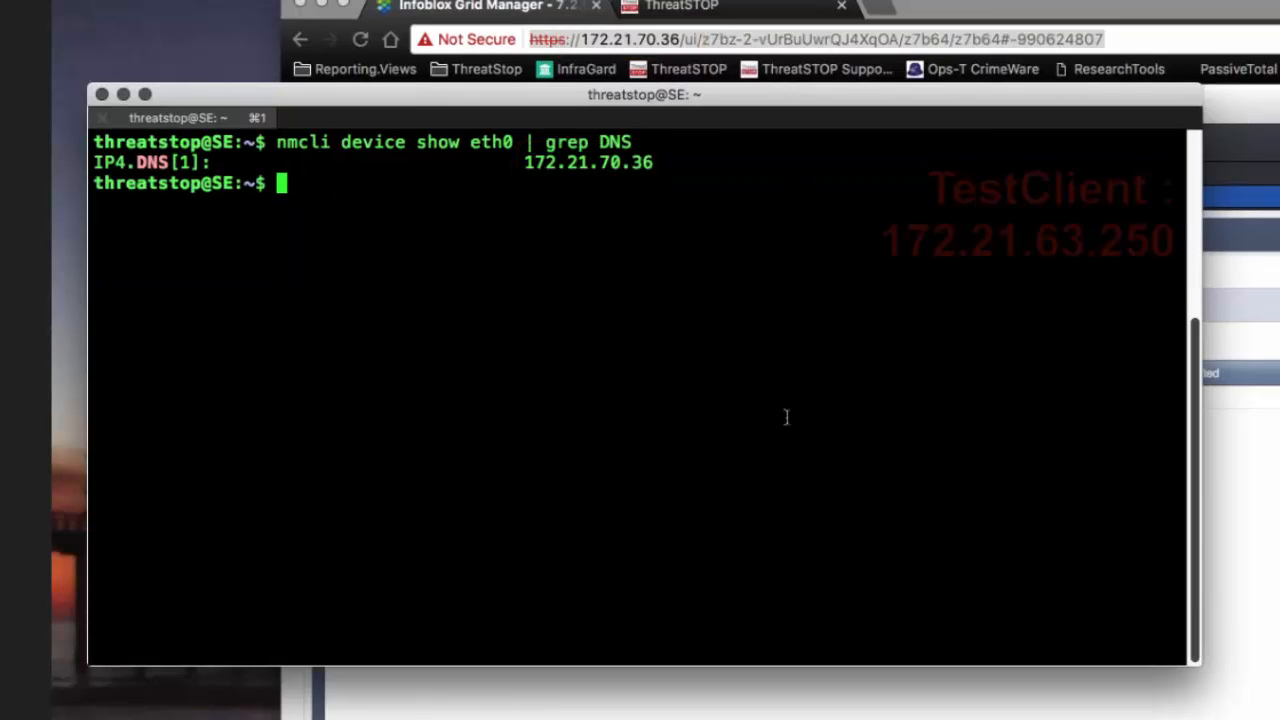
pyautogui.write('nslookup ')
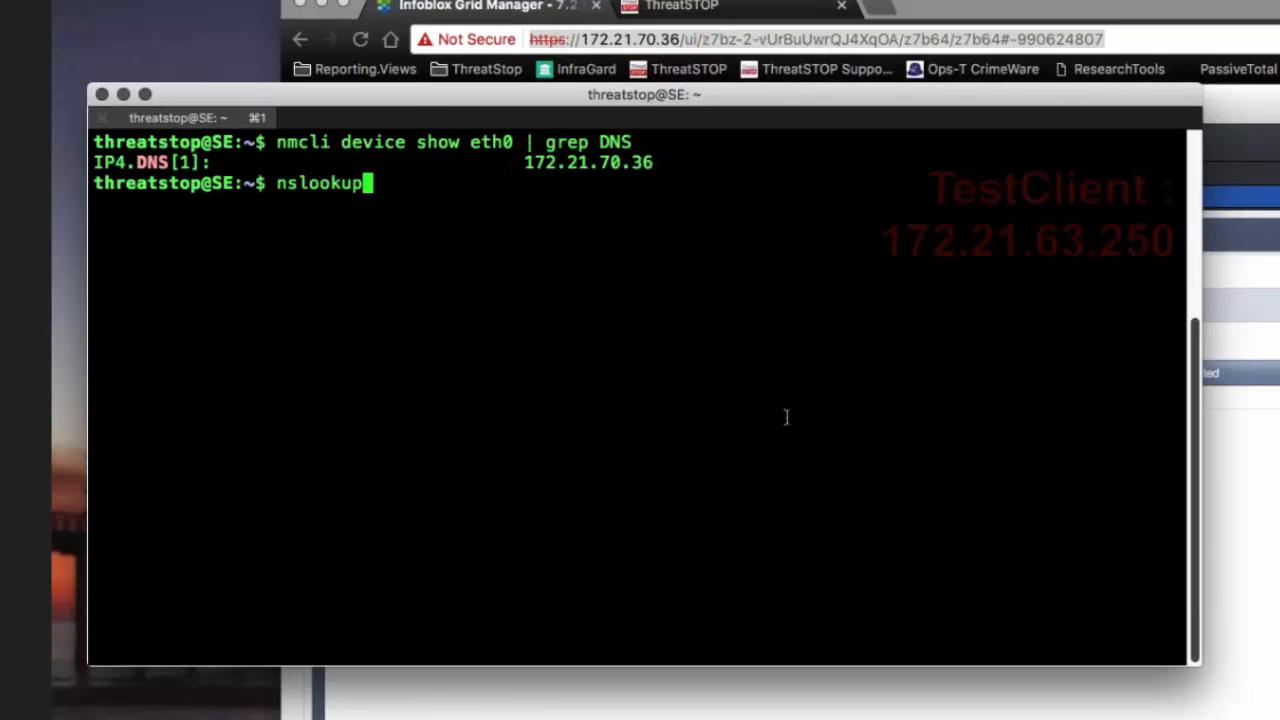
pyautogui.write('www.threa')
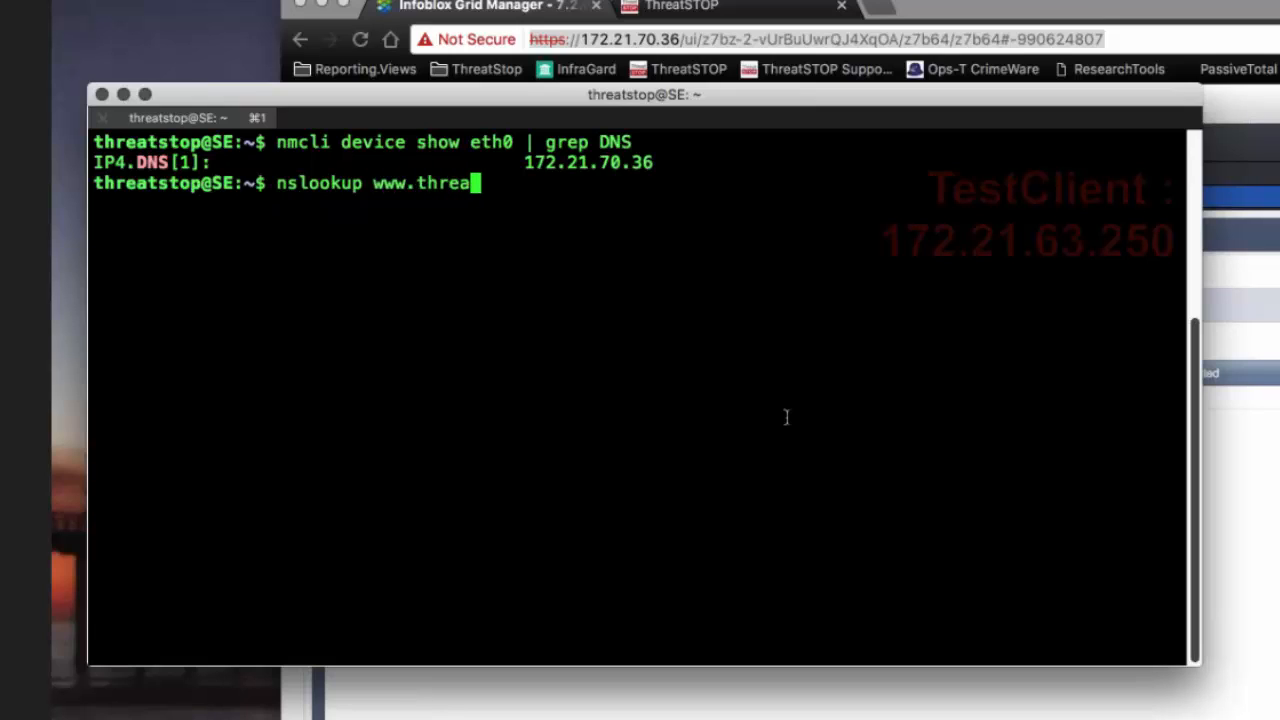
pyautogui.write('tstop.com')
pyautogui.press('Return')
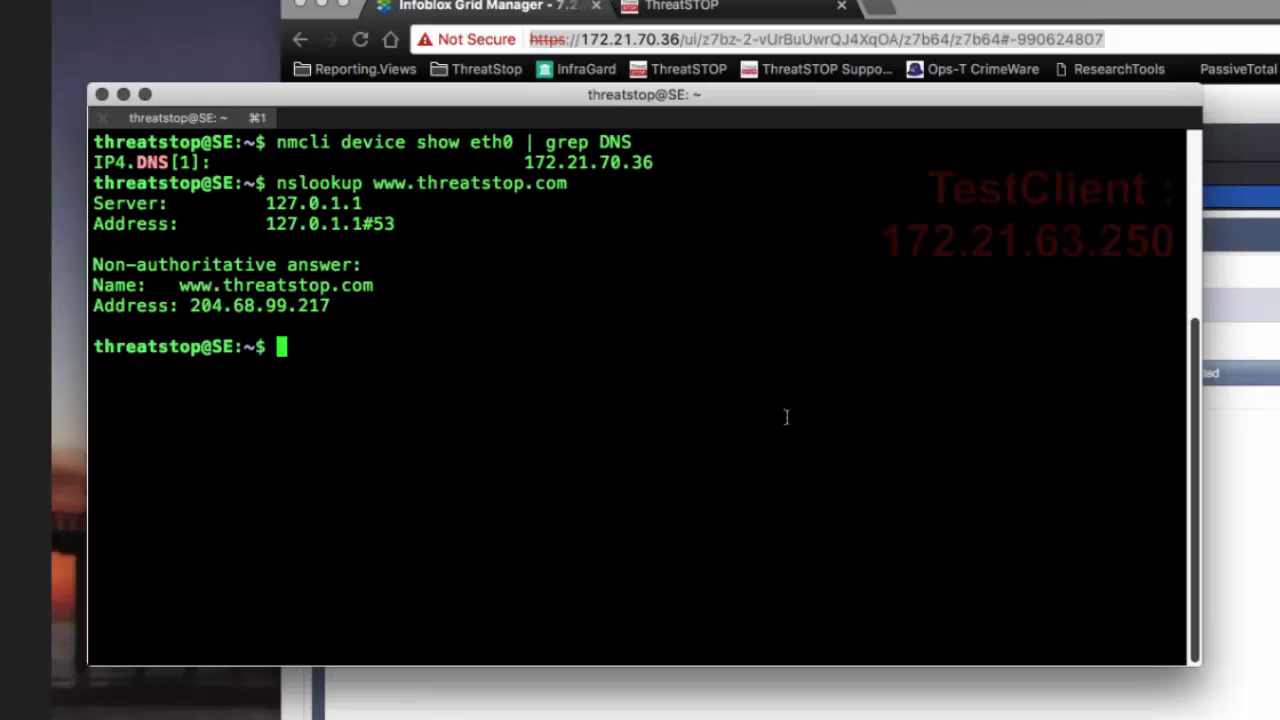
pyautogui.moveTo(420, 305)
pyautogui.mouseDown()
pyautogui.moveTo(222, 308)
pyautogui.moveTo(160, 290)
pyautogui.mouseUp()
pyautogui.click(571, 423)
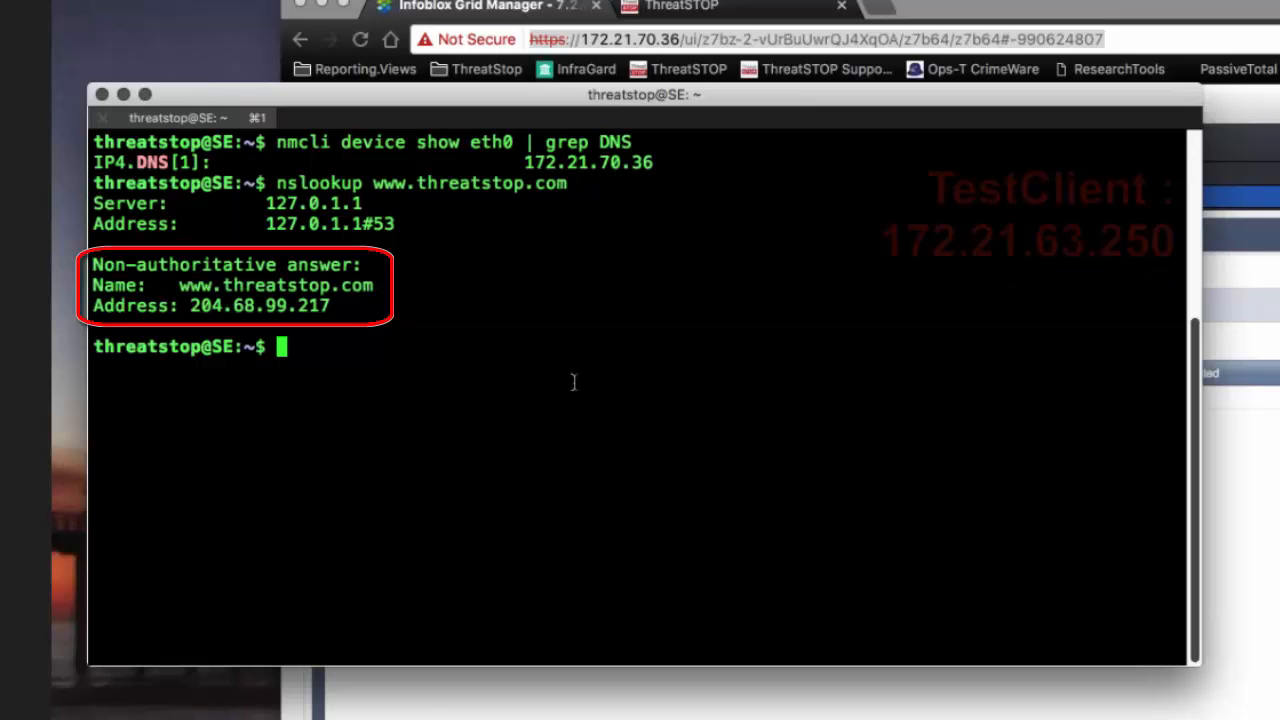
# Step: Look up bad.threatstop.com with nslookup to test that the blocked domain is filtered
pyautogui.write('nslookup ')
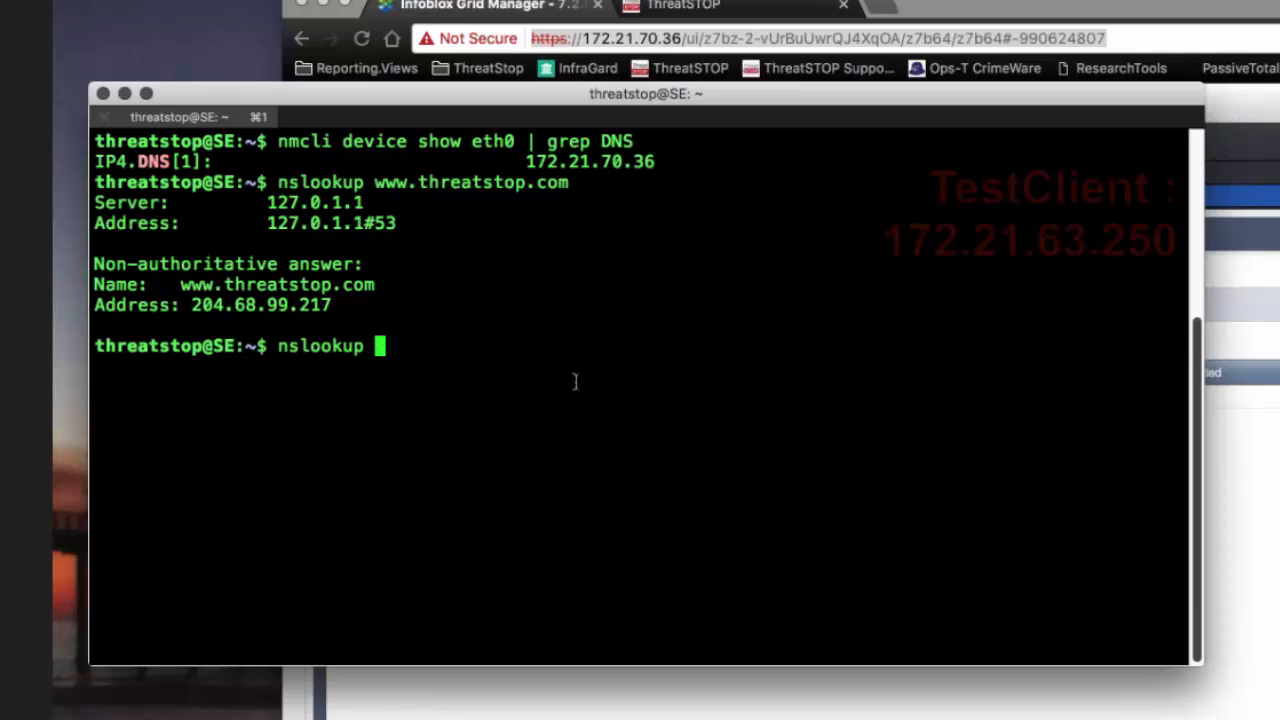
pyautogui.write('bad.threatstop.co')
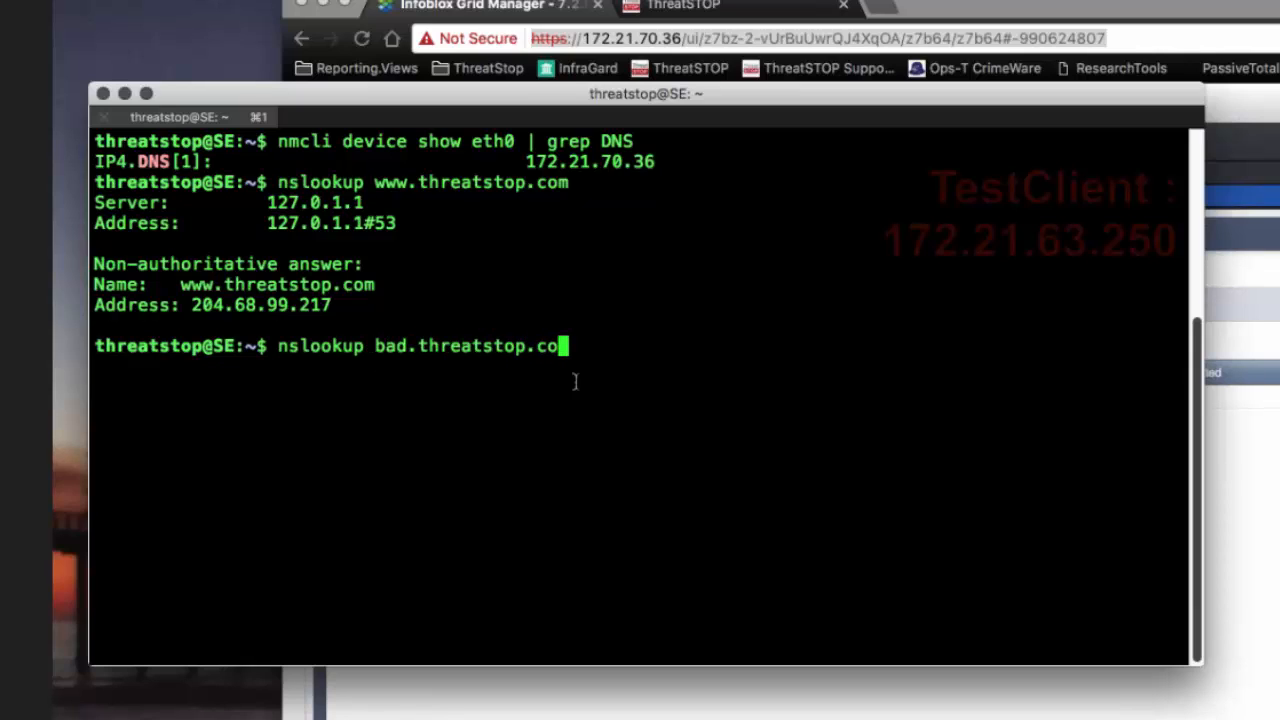
pyautogui.write('m')
pyautogui.press('Return')
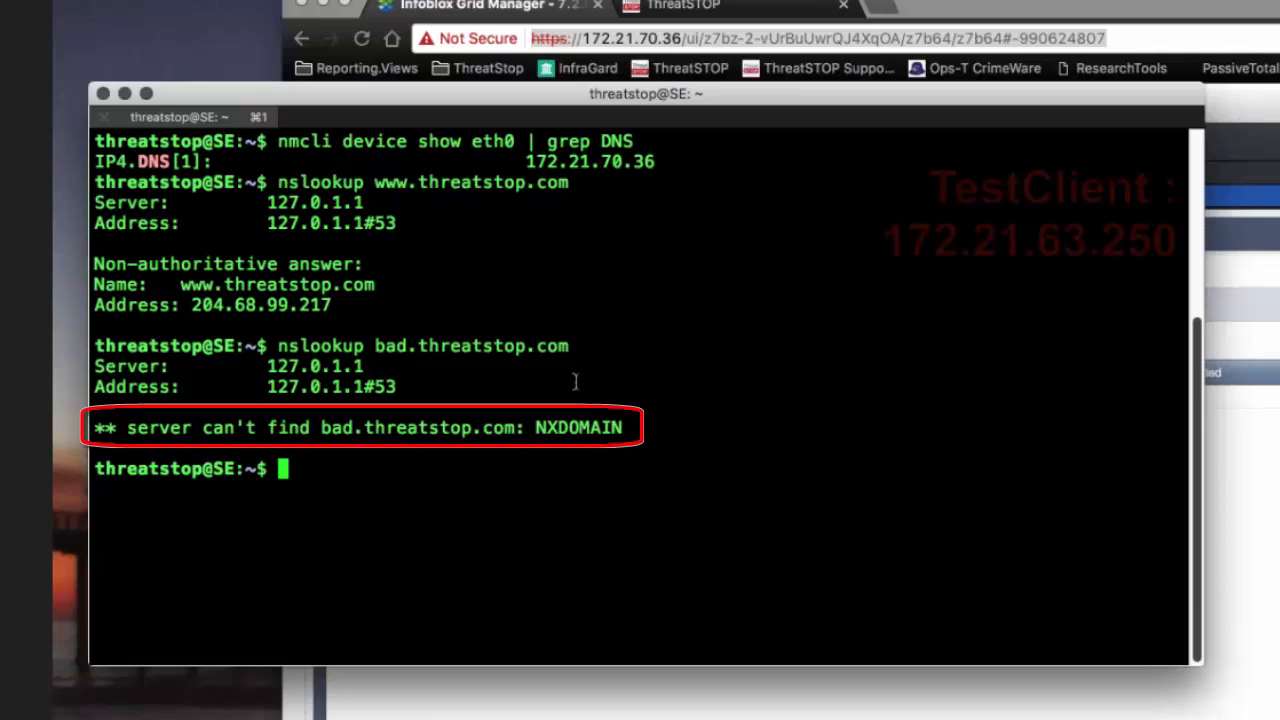
pyautogui.moveTo(648, 429); pyautogui.dragTo(320, 427)
pyautogui.click(527, 432)
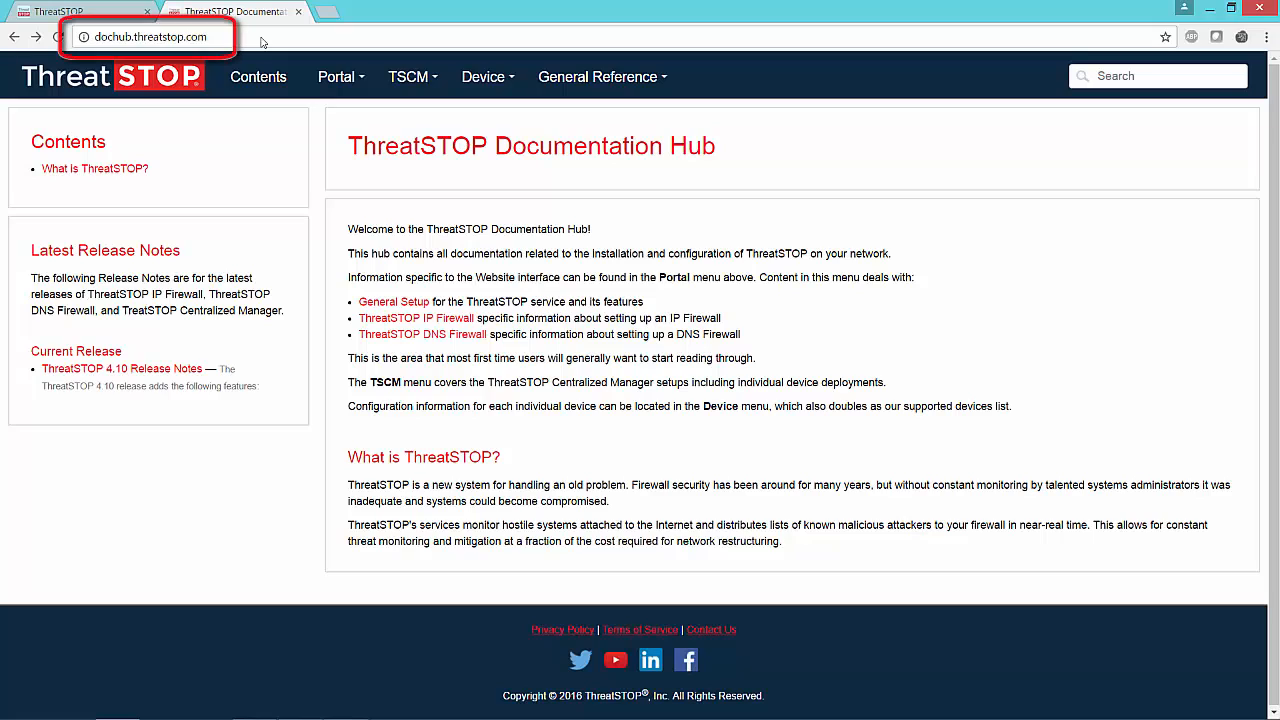
# Step: Open the Infoblox NIOS device guide from the TSCM documentation on dochub.threatstop.com and go to its VM Installation section
pyautogui.moveTo(207, 36); pyautogui.dragTo(94, 36)
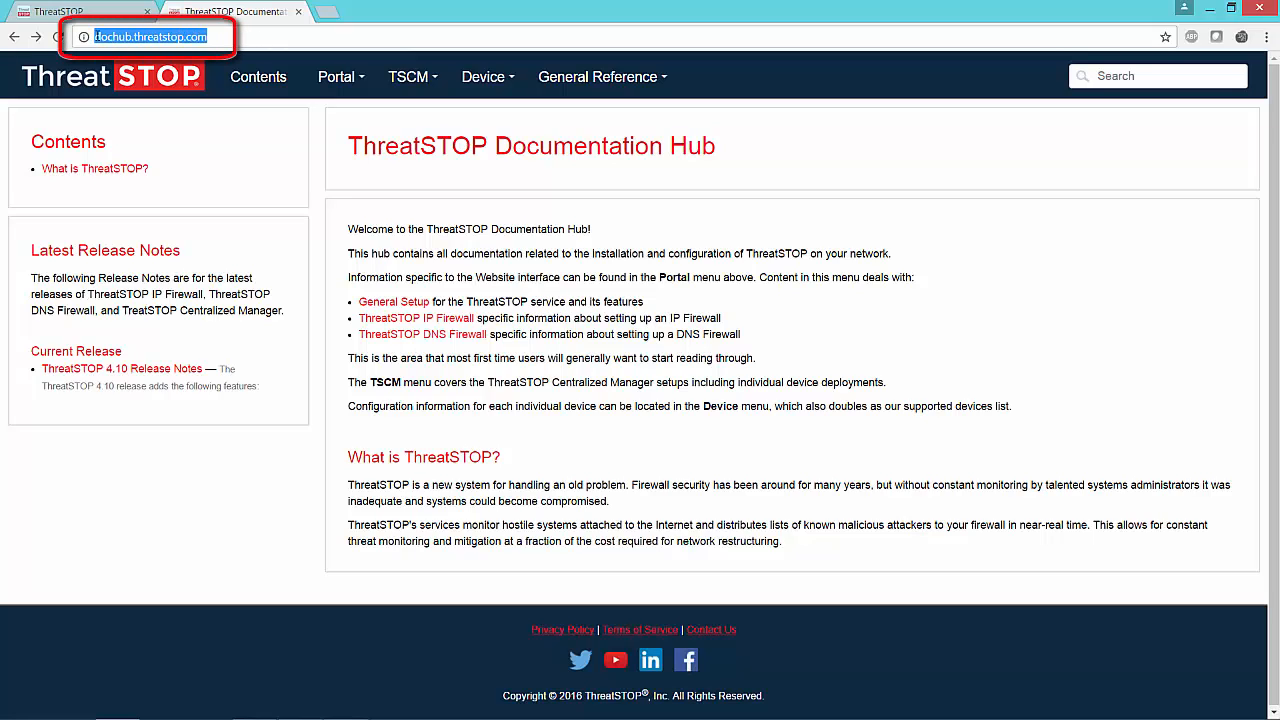
pyautogui.click(435, 81)
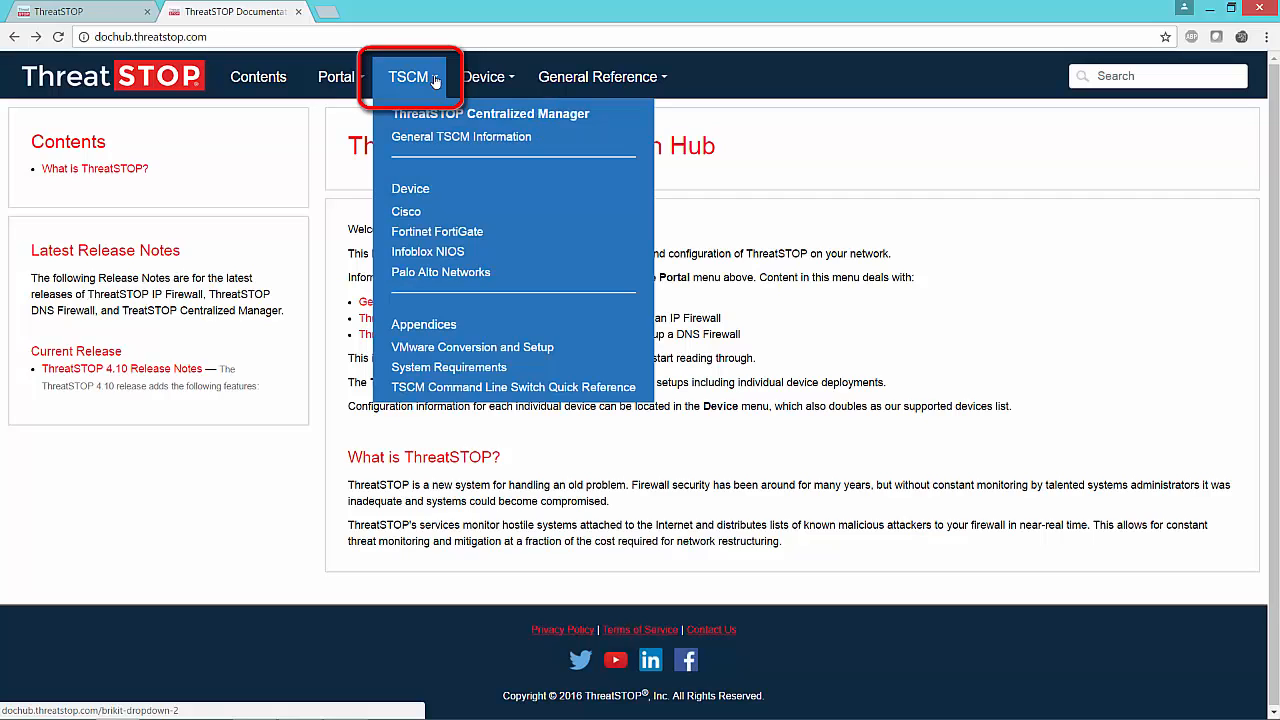
pyautogui.click(409, 255)
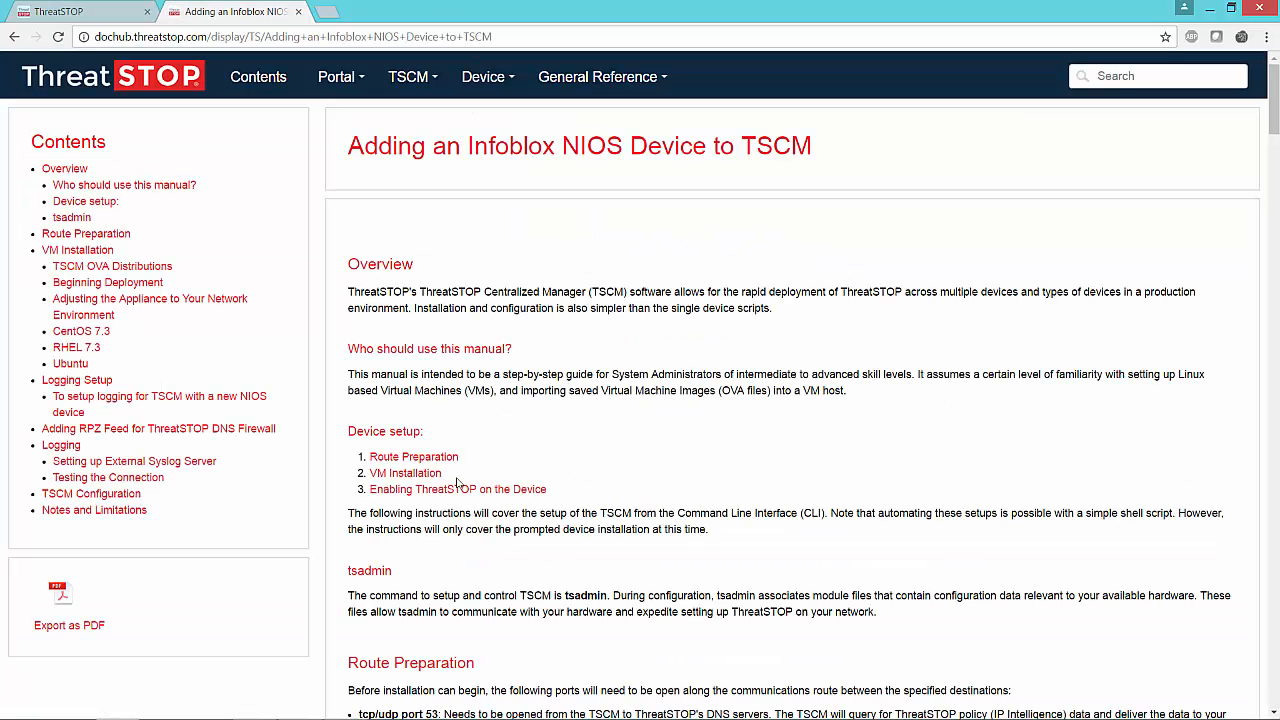
pyautogui.click(405, 474)
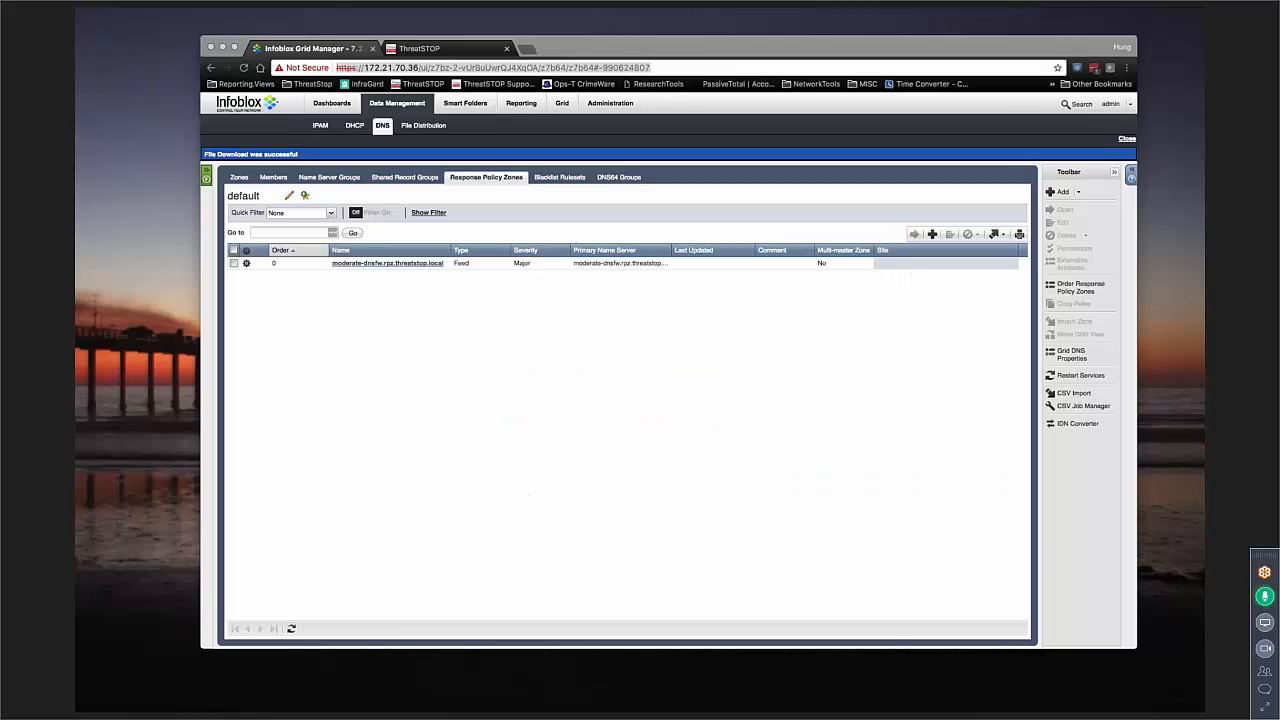
pyautogui.moveTo(1203, 217); pyautogui.dragTo(631, 136)
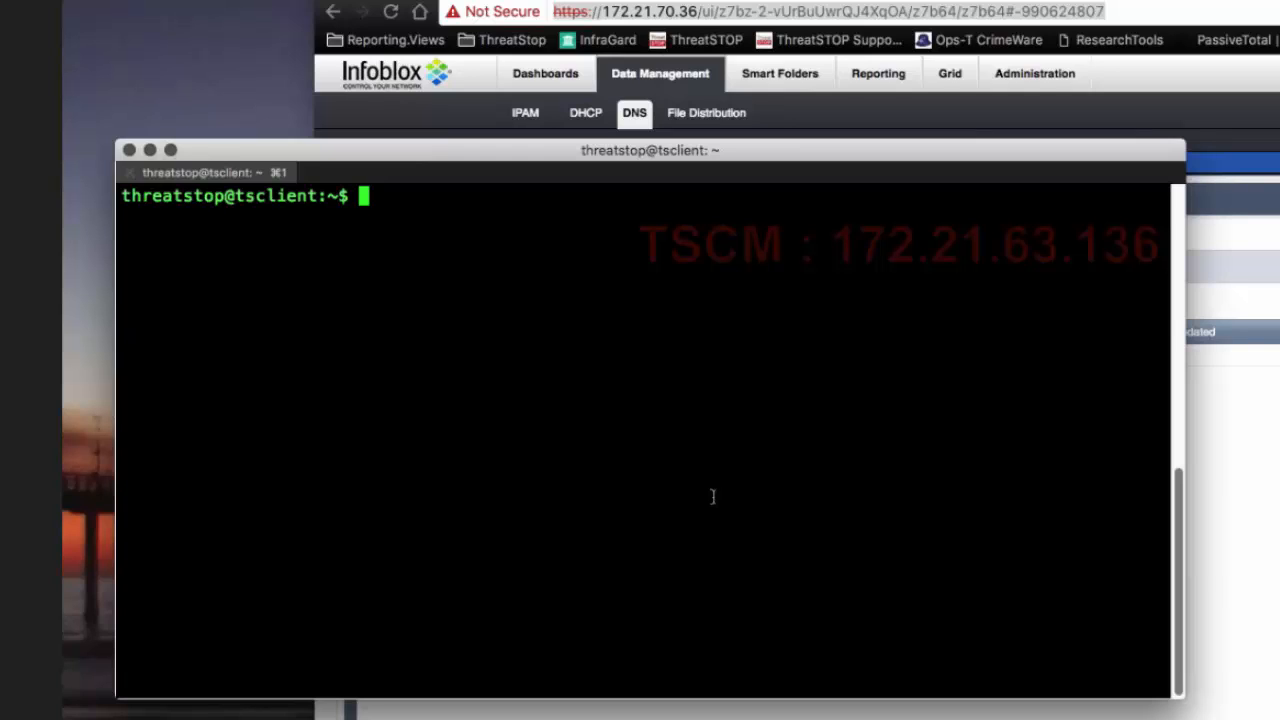
# Step: Run tsadmin add NIOS1 --type logger on the test client and confirm configuring the ThreatSTOP Log Relay Device
pyautogui.write('tsadmin ')
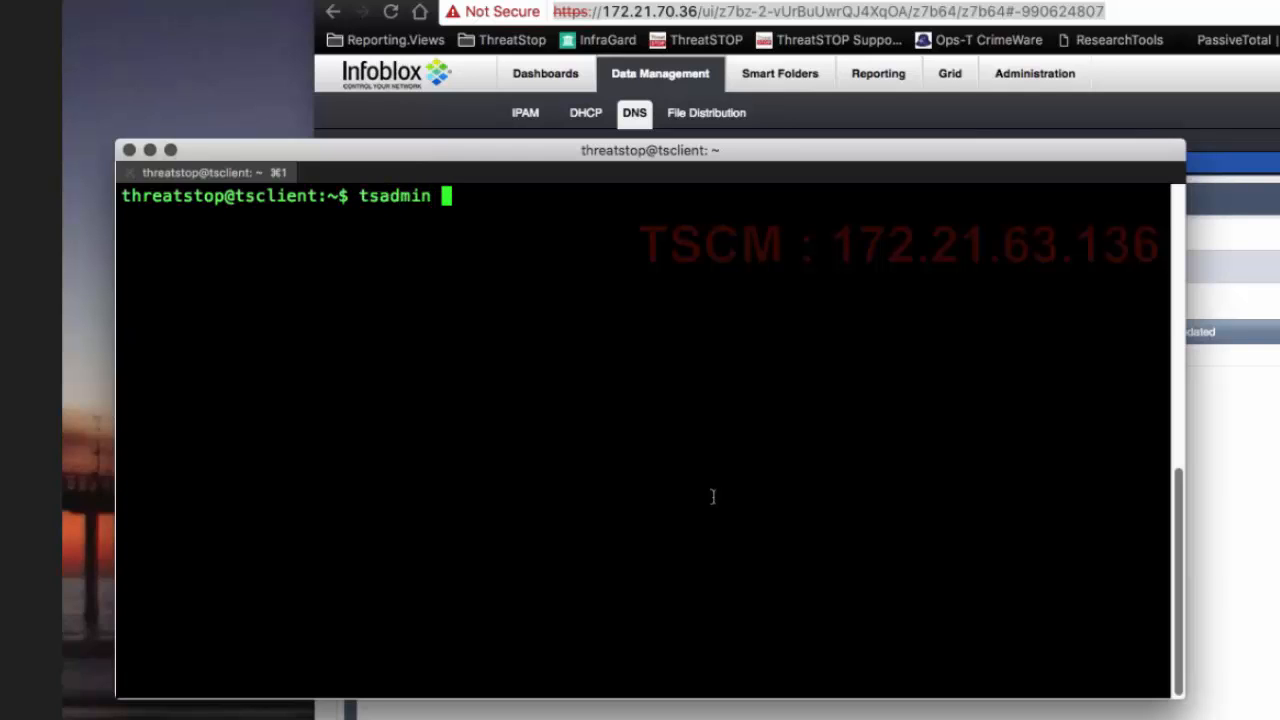
pyautogui.write('add N')
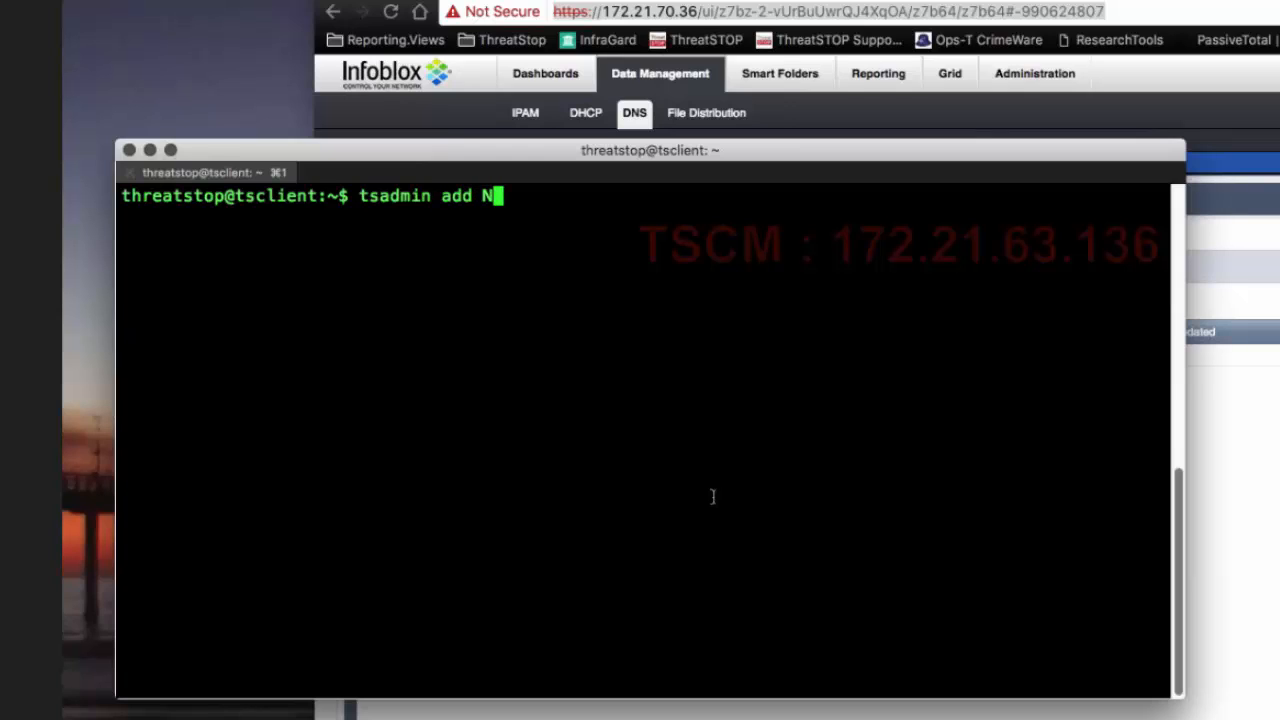
pyautogui.write('IOS1 --ty')
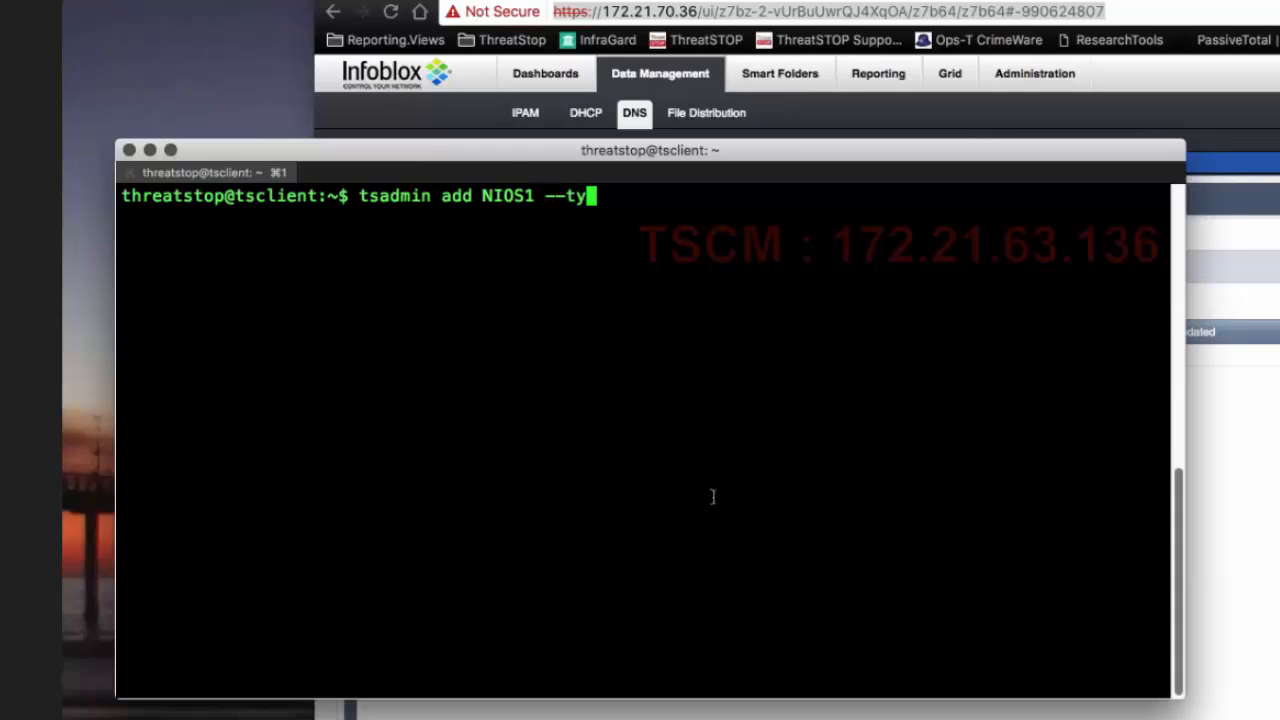
pyautogui.write('pe logger')
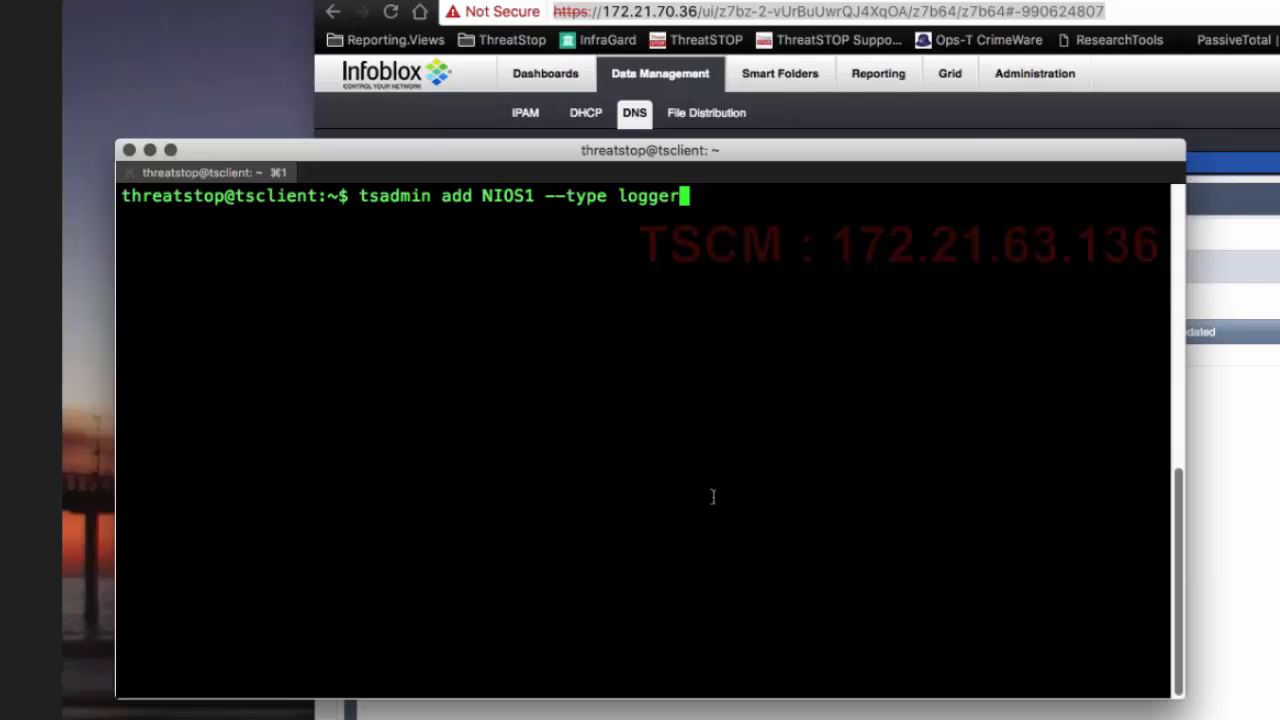
pyautogui.press('Return')
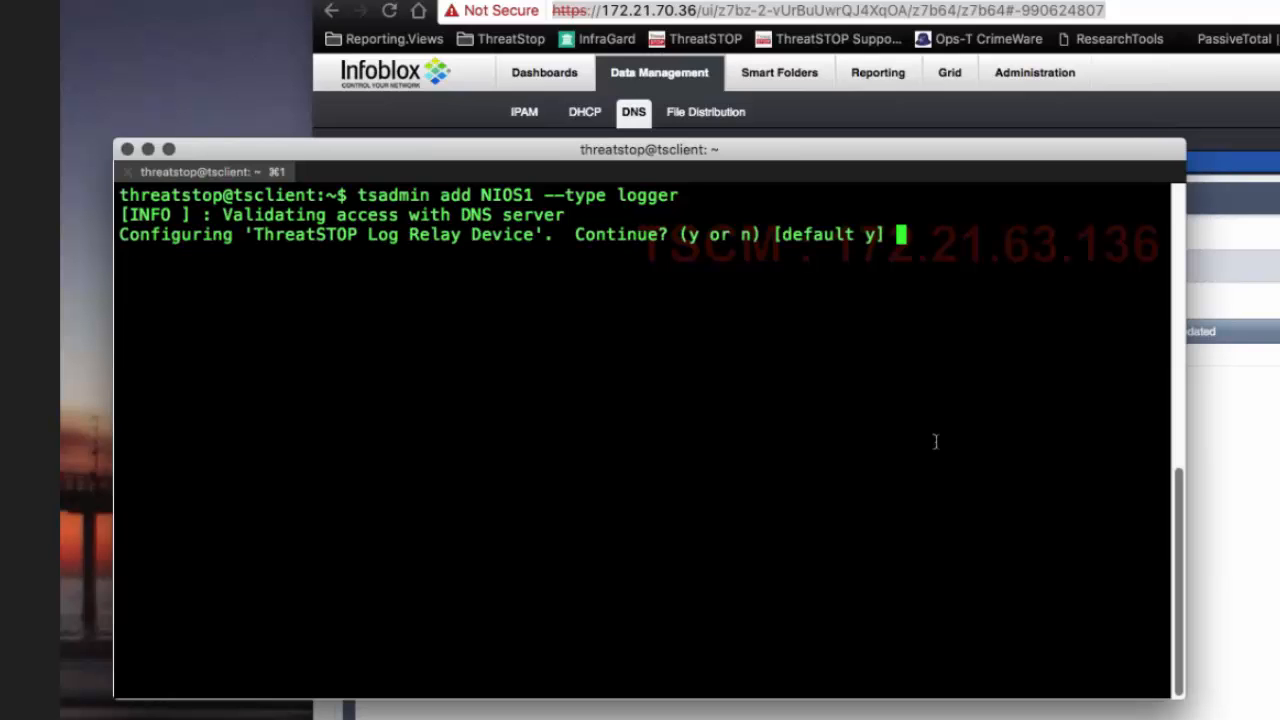
pyautogui.write('y')
pyautogui.press('Return')
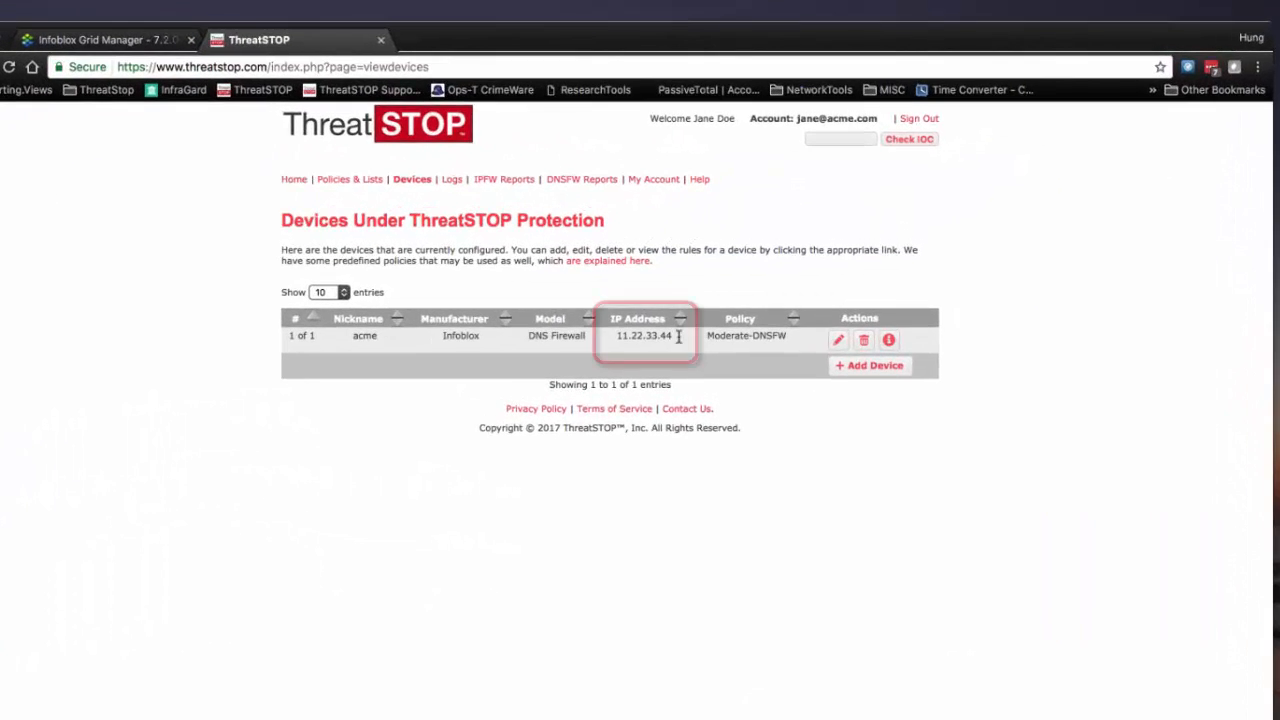
# Step: Enter 11.22.33.44, the device IP address listed on the ThreatSTOP devices page, as the log upload IP address
pyautogui.moveTo(733, 254); pyautogui.dragTo(706, 254)
pyautogui.moveTo(635, 337); pyautogui.dragTo(622, 337)
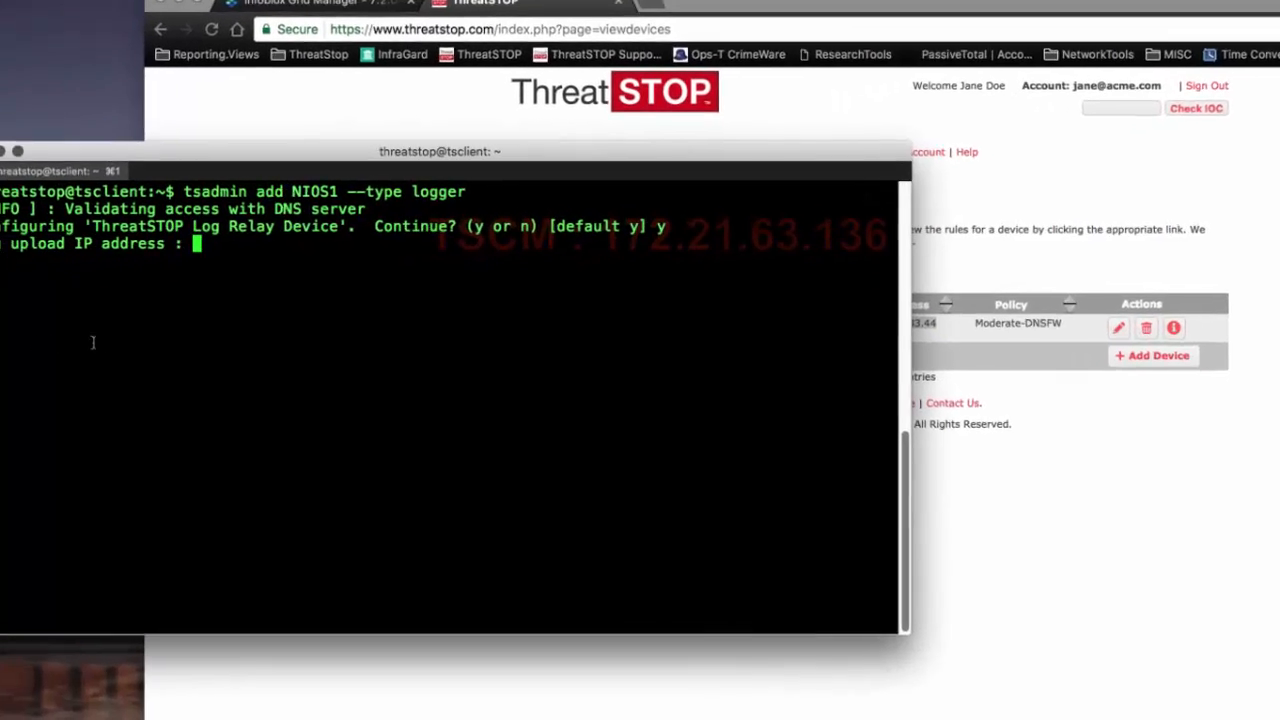
pyautogui.write('11.22.3')
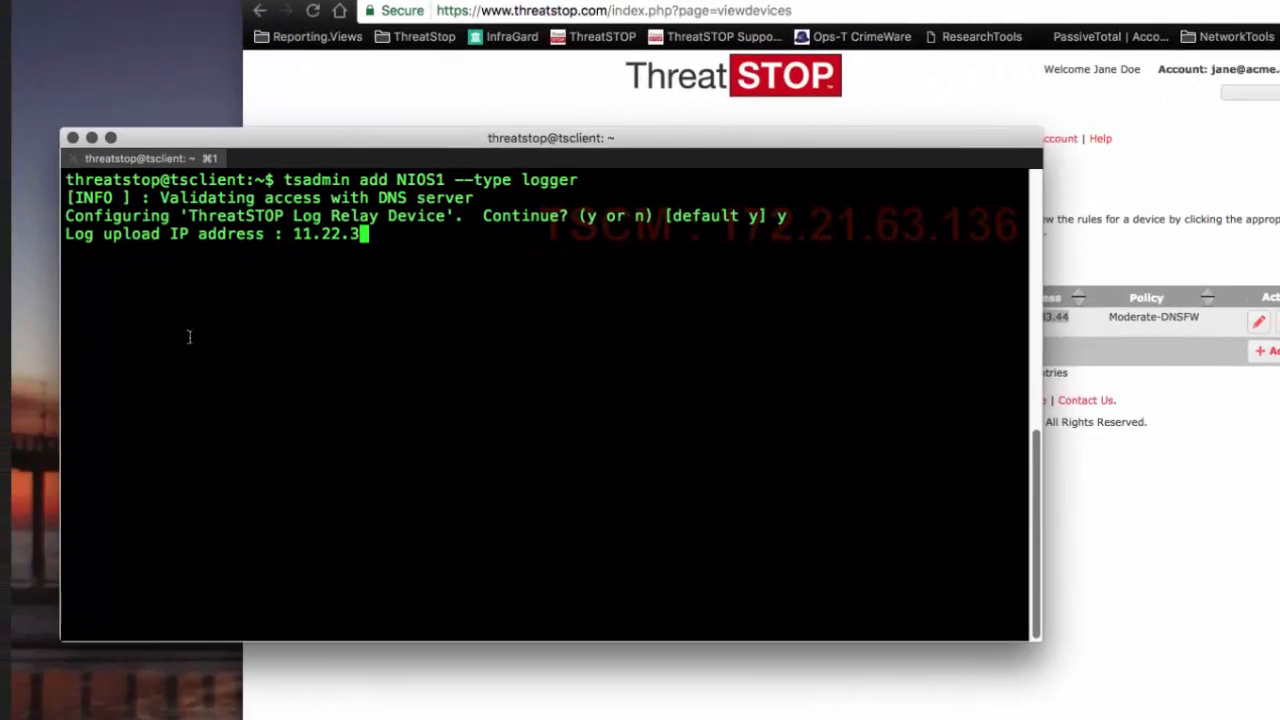
pyautogui.write('3.44')
pyautogui.press('Return')
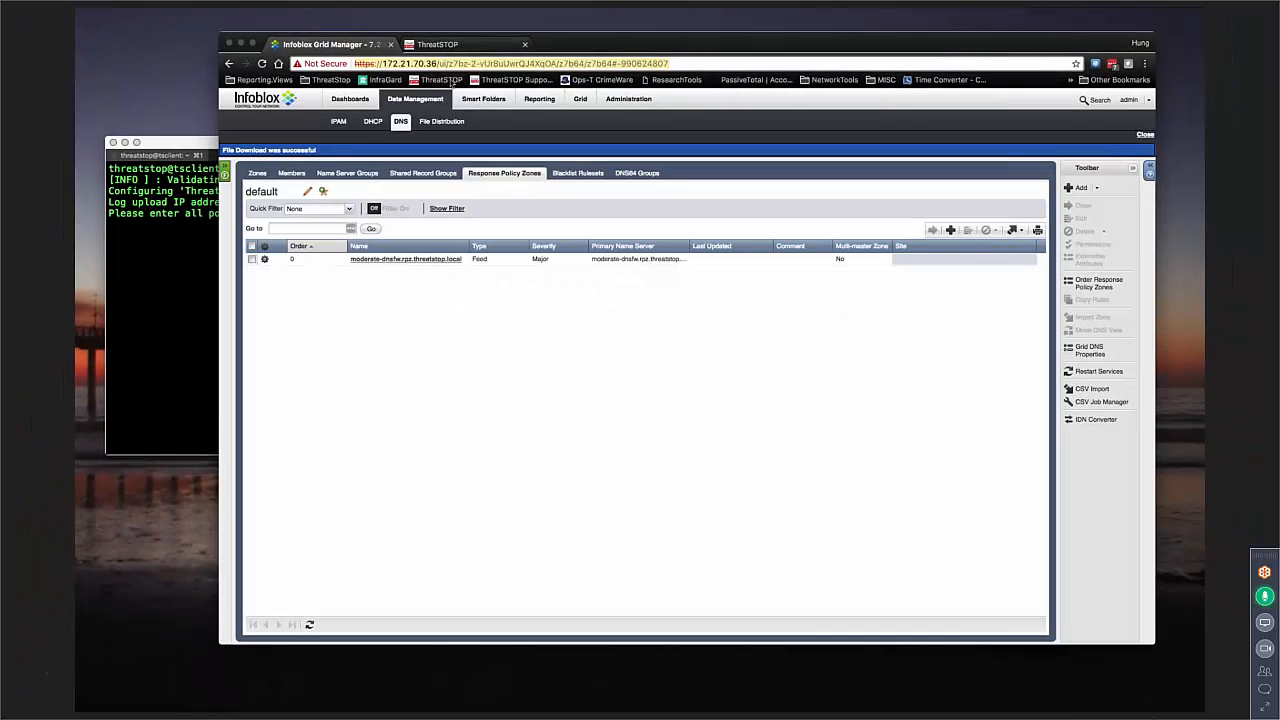
# Step: Enter the Infoblox address 172.21.70.36 as the syslog source IP, then accept the default log rotate size and sending logs to ThreatSTOP
pyautogui.click(437, 64)
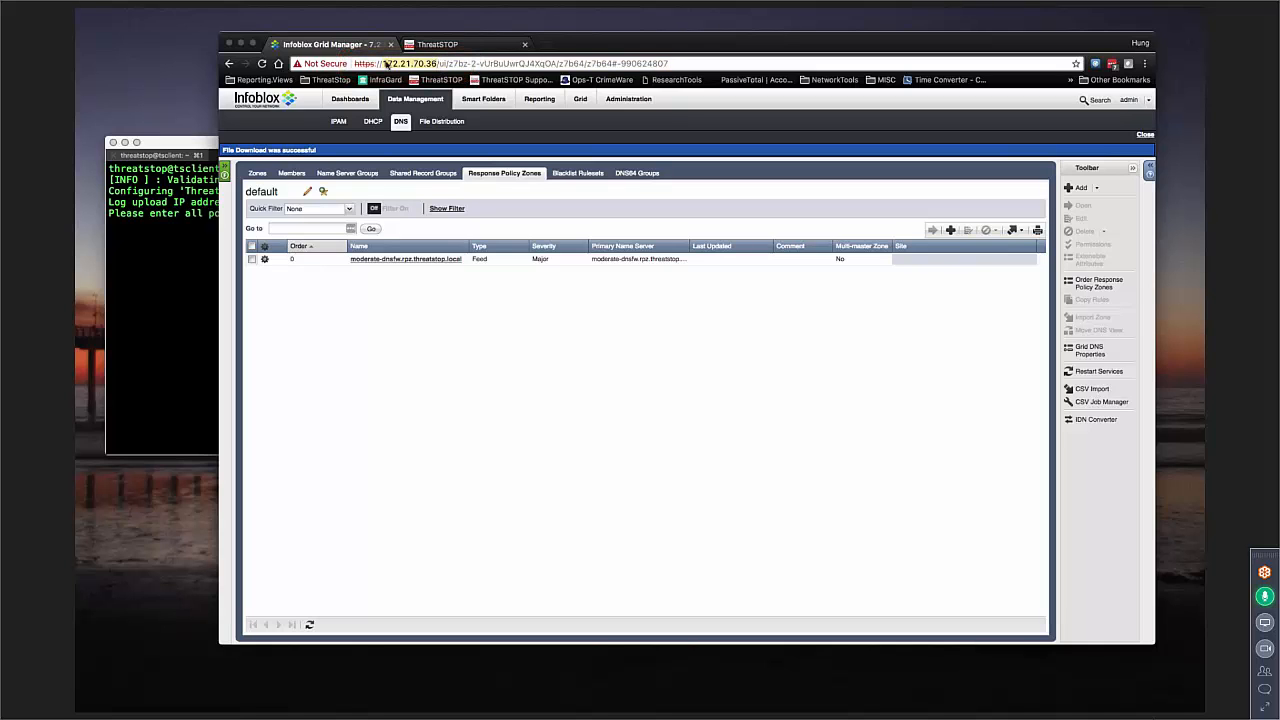
pyautogui.click(184, 302)
pyautogui.write('172.21.70.3')
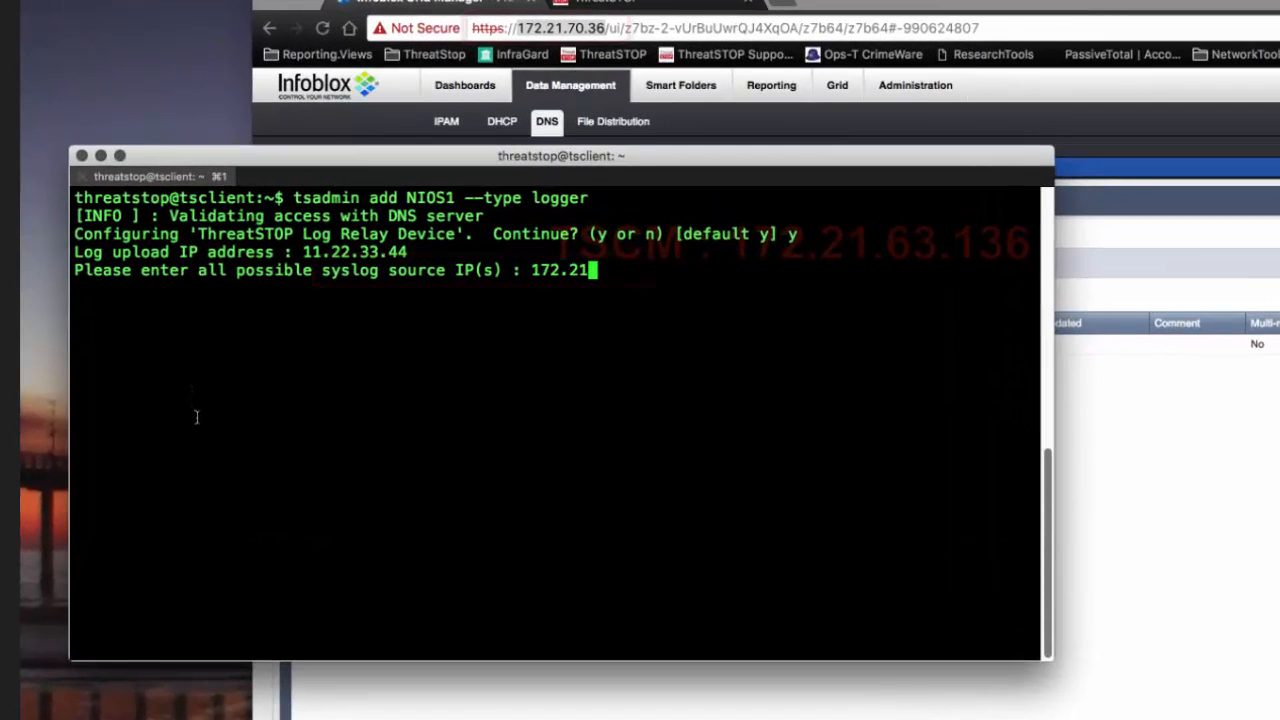
pyautogui.write('6')
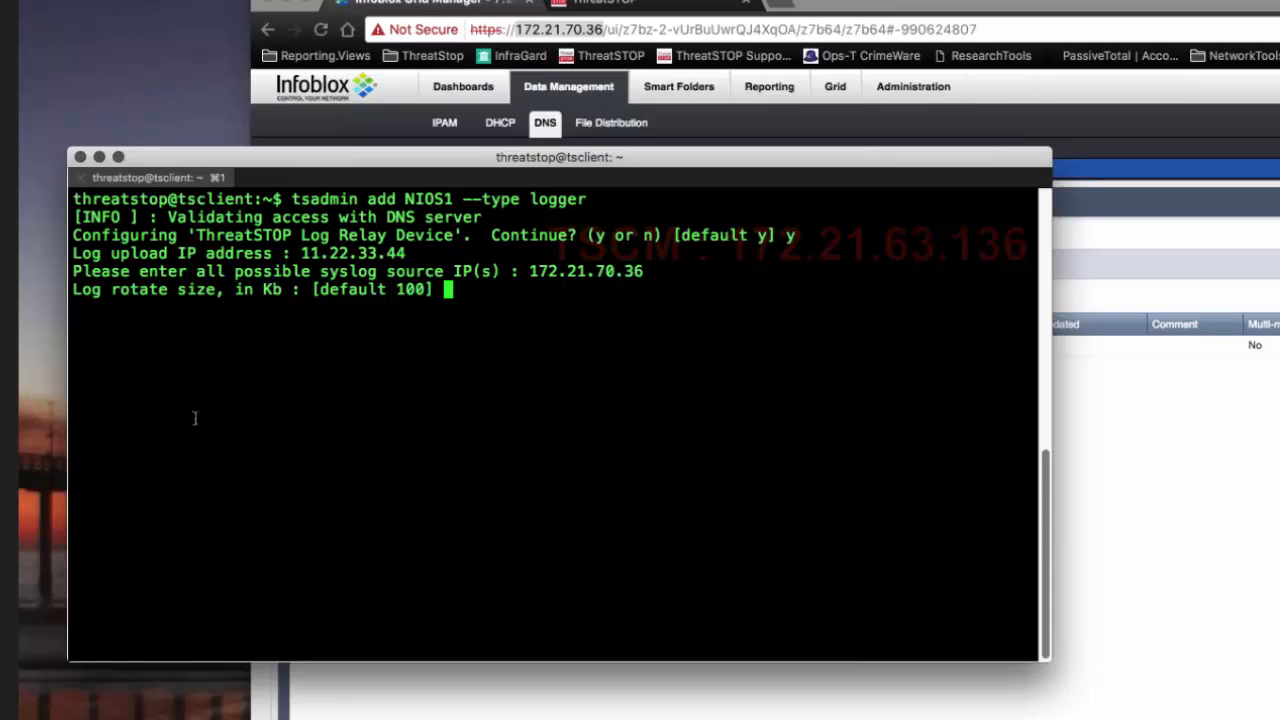
pyautogui.press('Return')
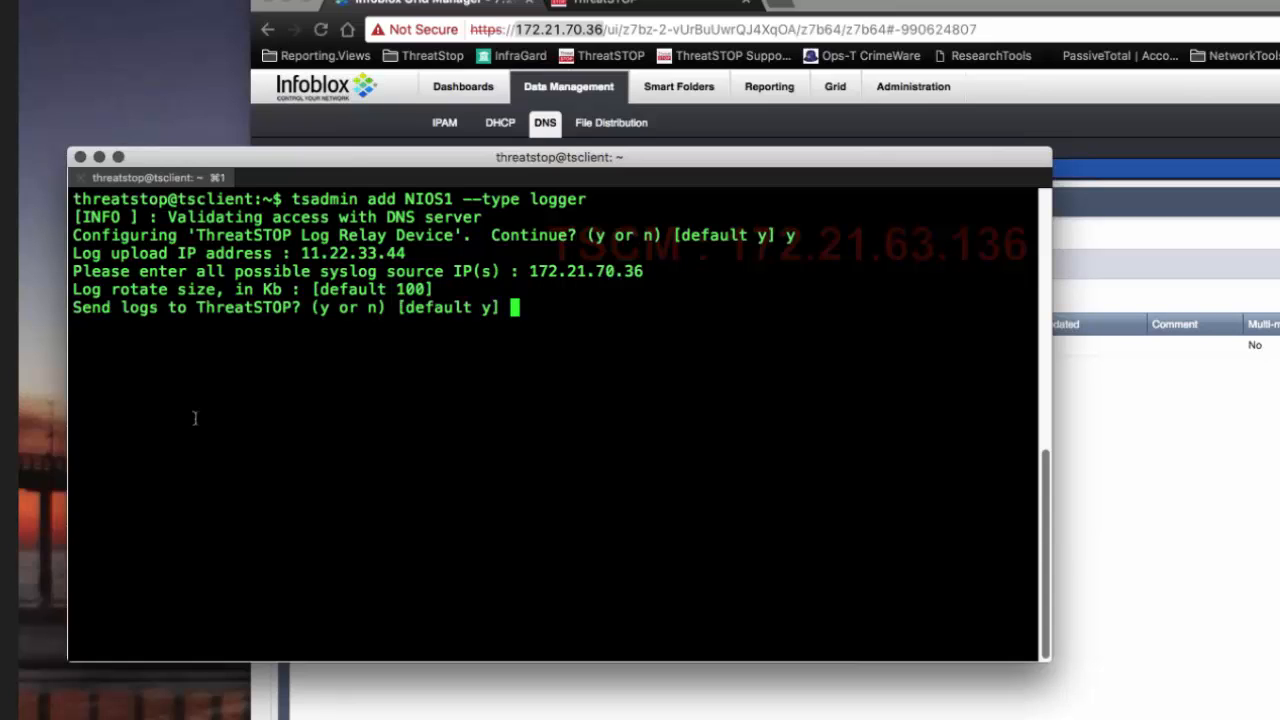
pyautogui.press('Return')
pyautogui.press('Return')
# Step: Run tsadmin list to check the configured devices for the NIOS1 entry
pyautogui.write('ts')
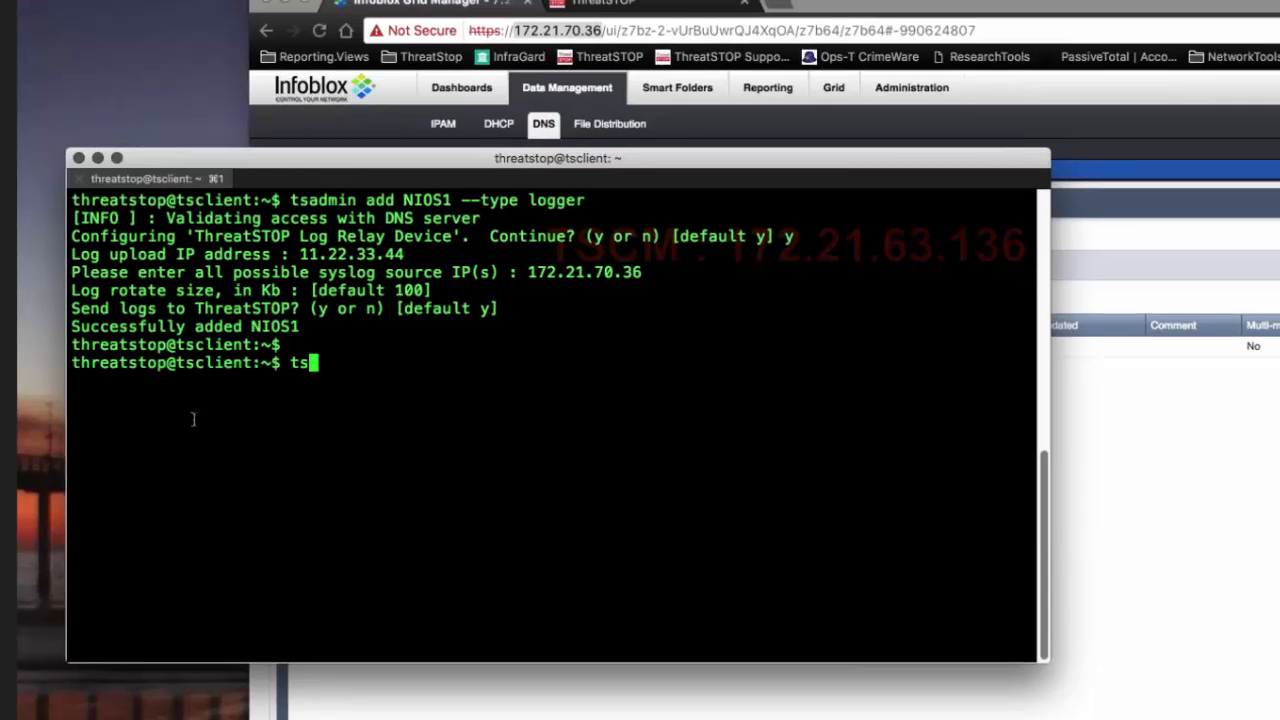
pyautogui.write('admin list')
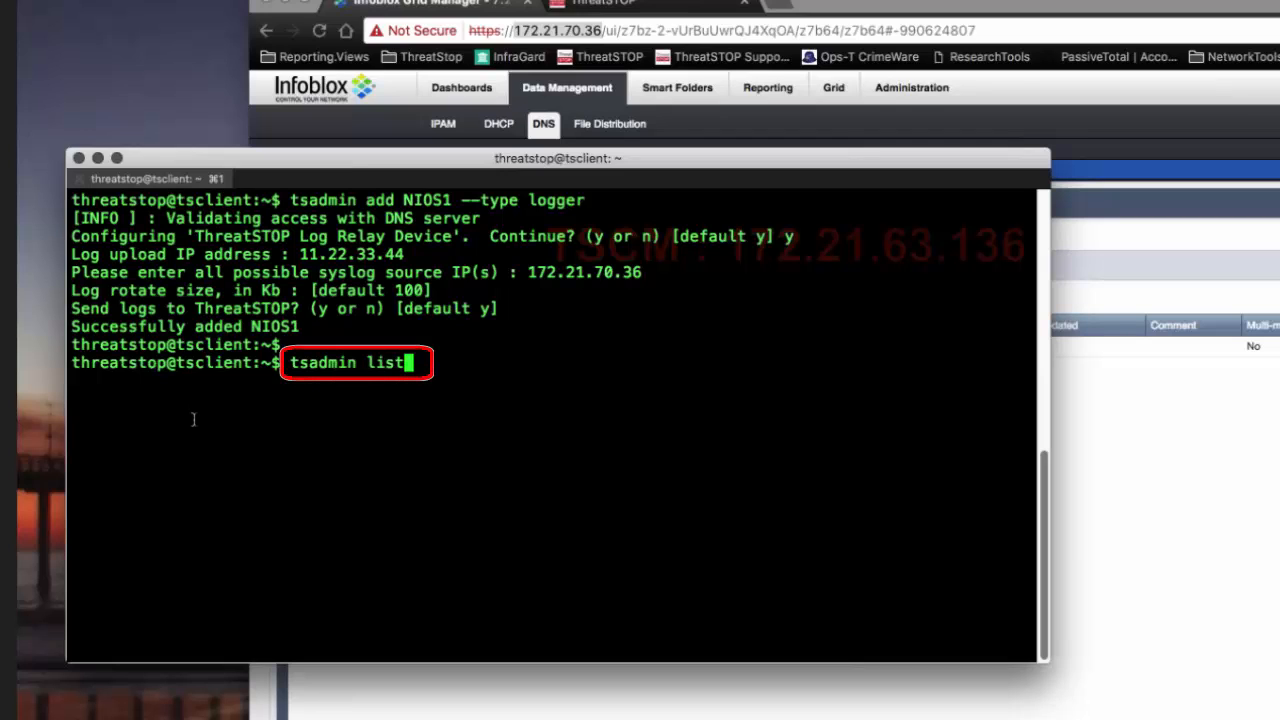
pyautogui.press('Return')
pyautogui.moveTo(70, 525); pyautogui.dragTo(985, 525)
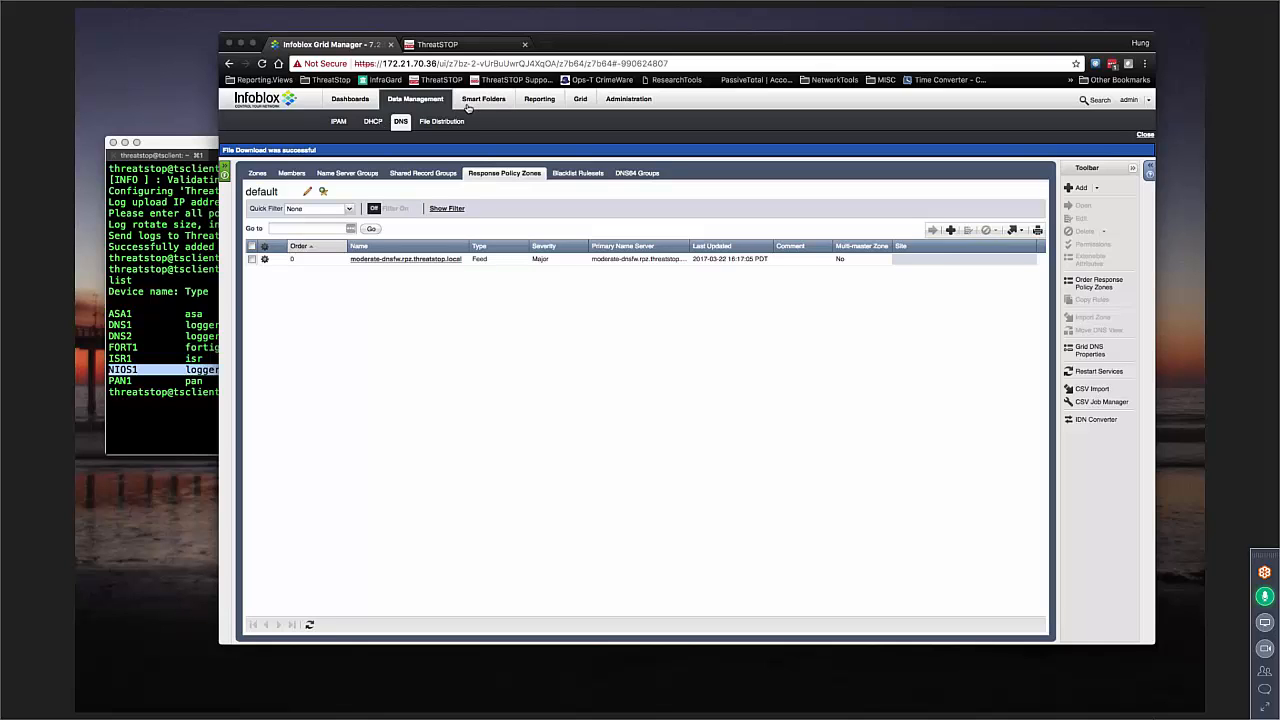
# Step: In the Grid DNS Properties logging settings, keep facility LOCAL7, enable the rpz and security logging categories, and save
pyautogui.click(400, 122)
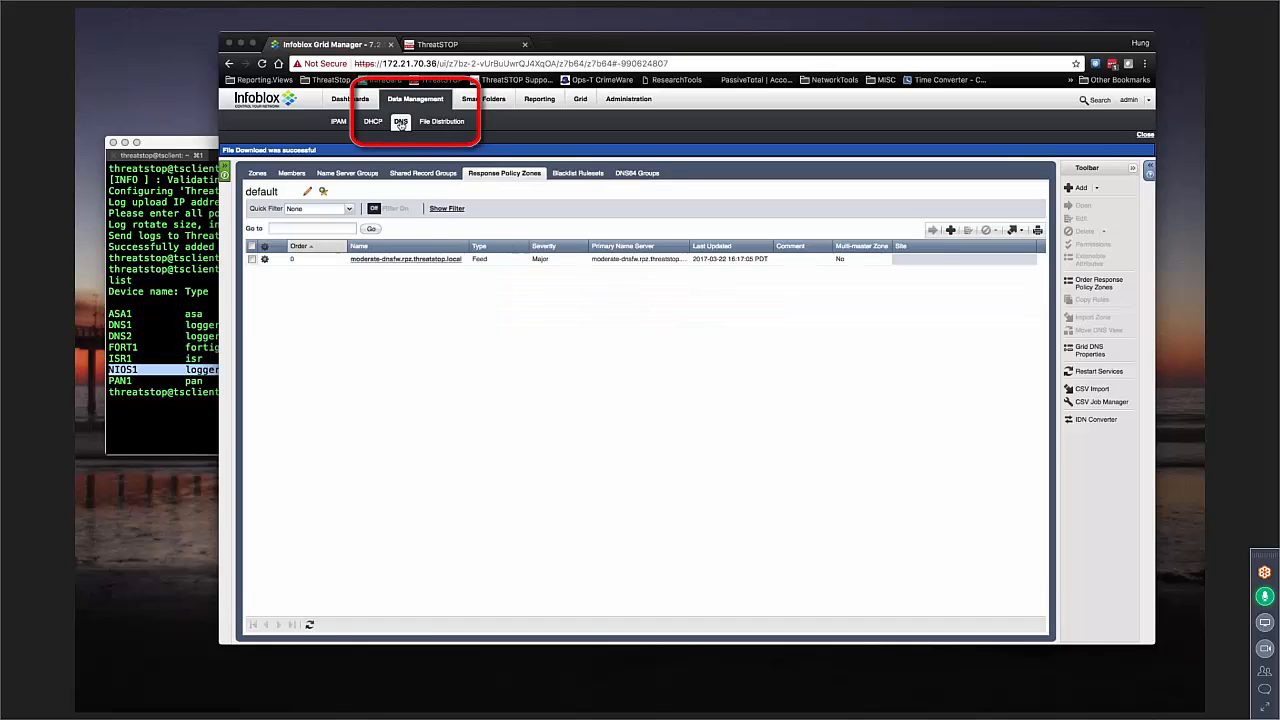
pyautogui.click(295, 175)
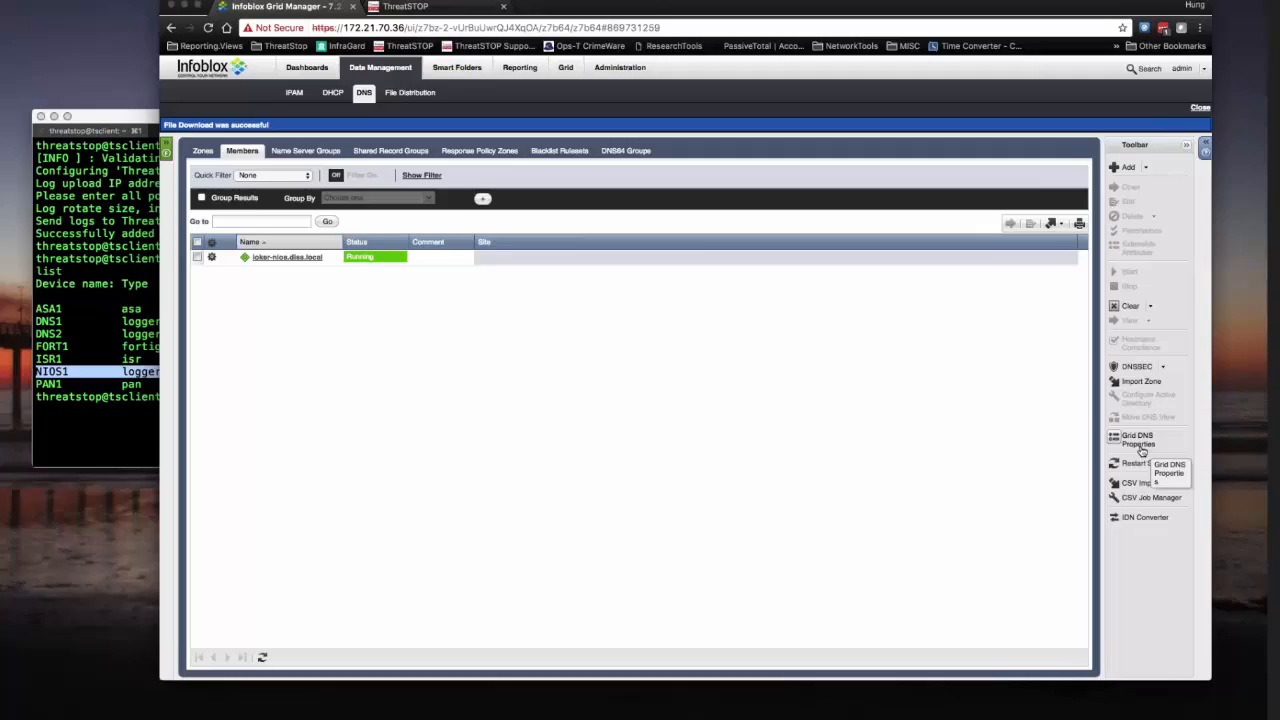
pyautogui.click(1092, 436)
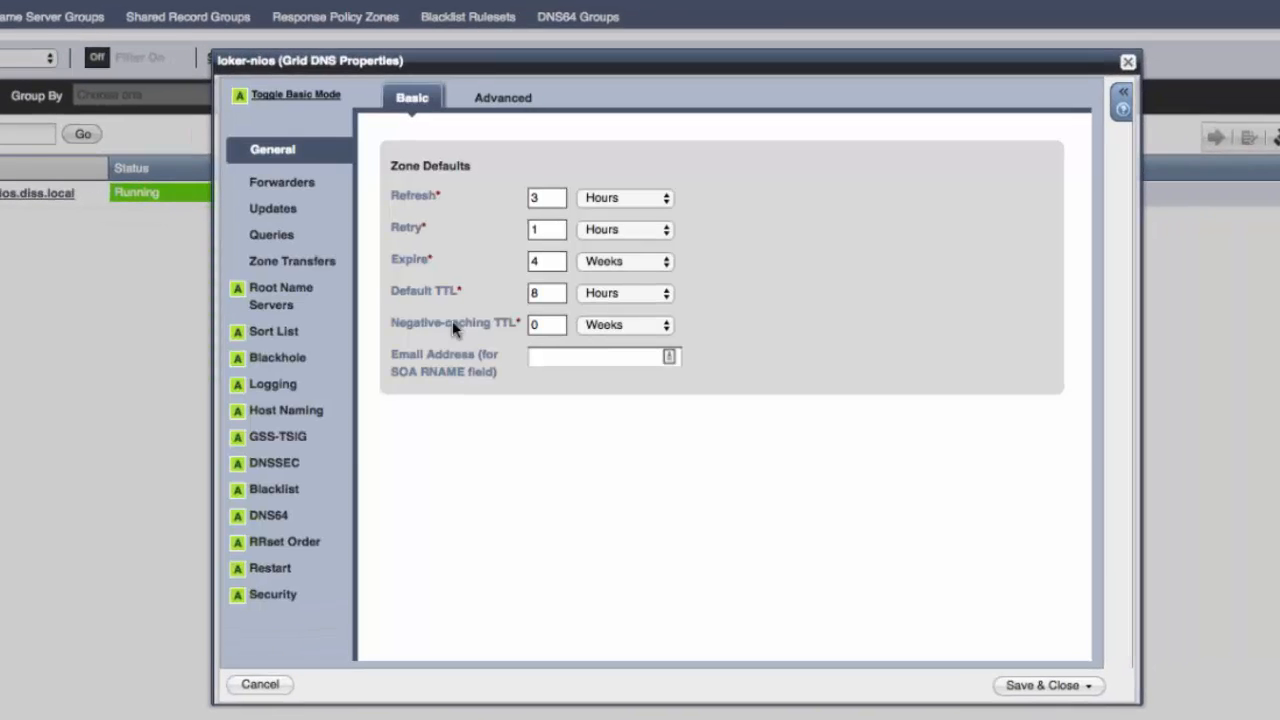
pyautogui.click(280, 385)
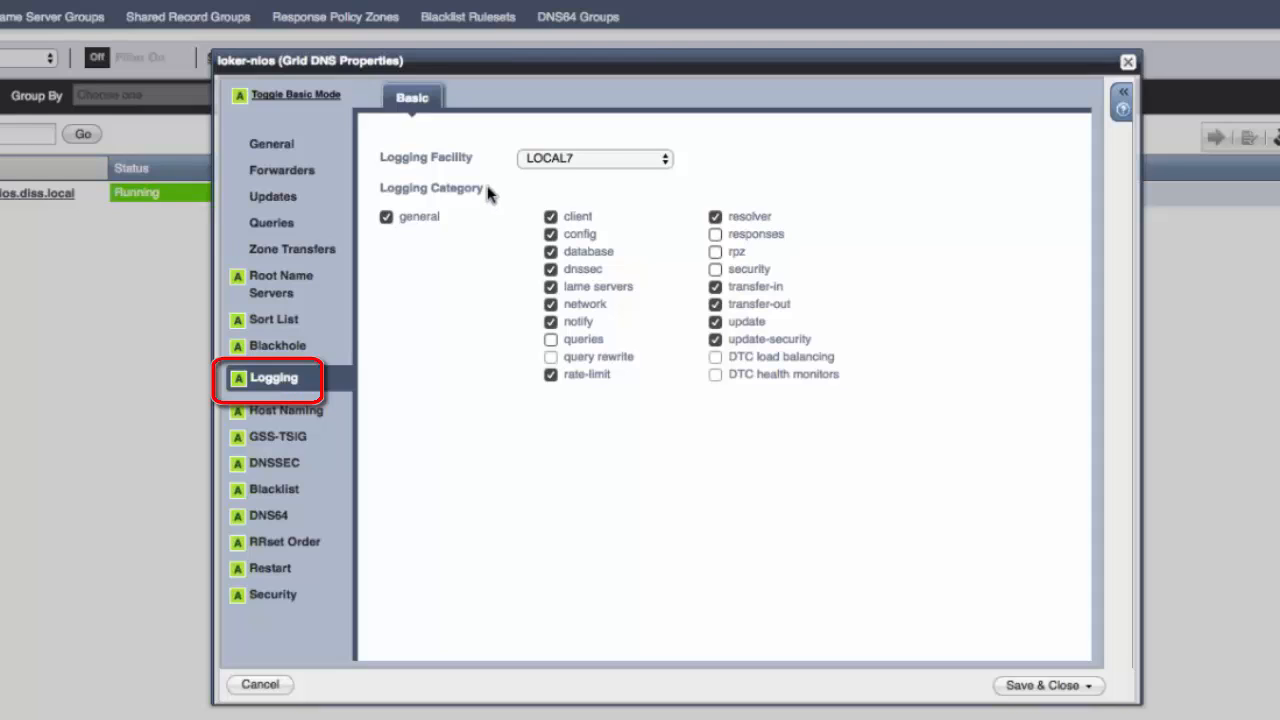
pyautogui.click(610, 162)
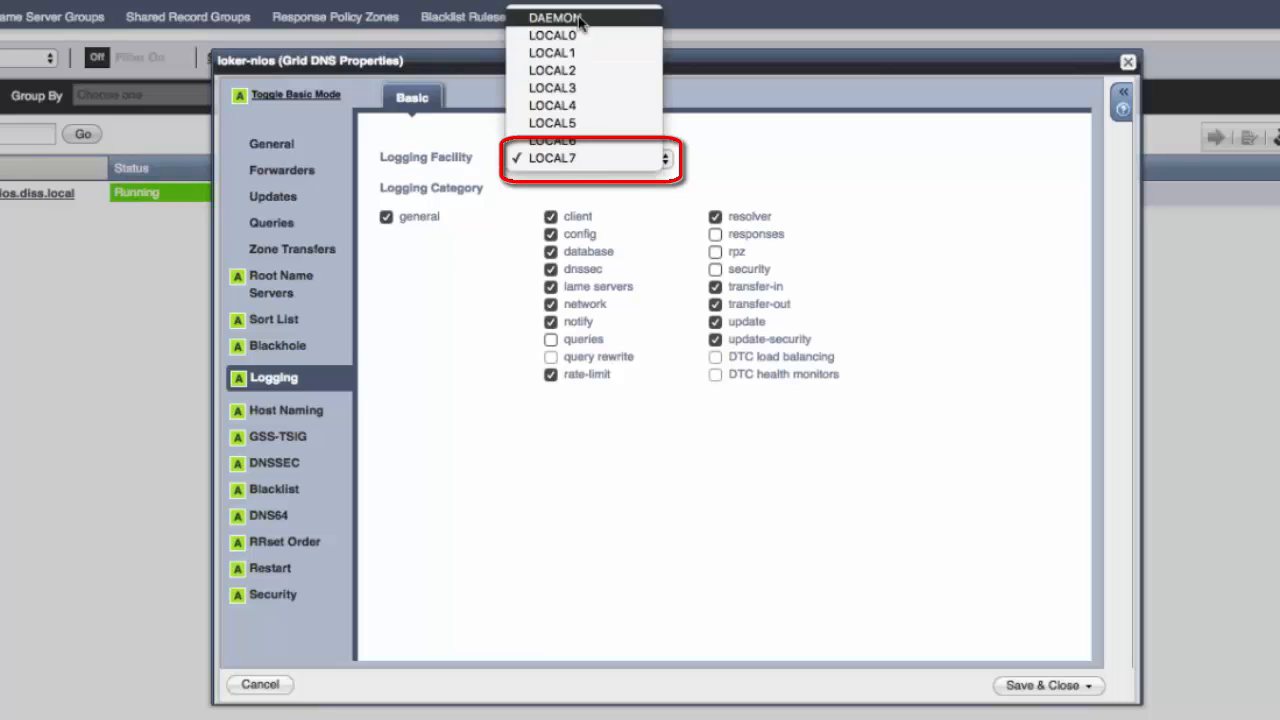
pyautogui.click(572, 160)
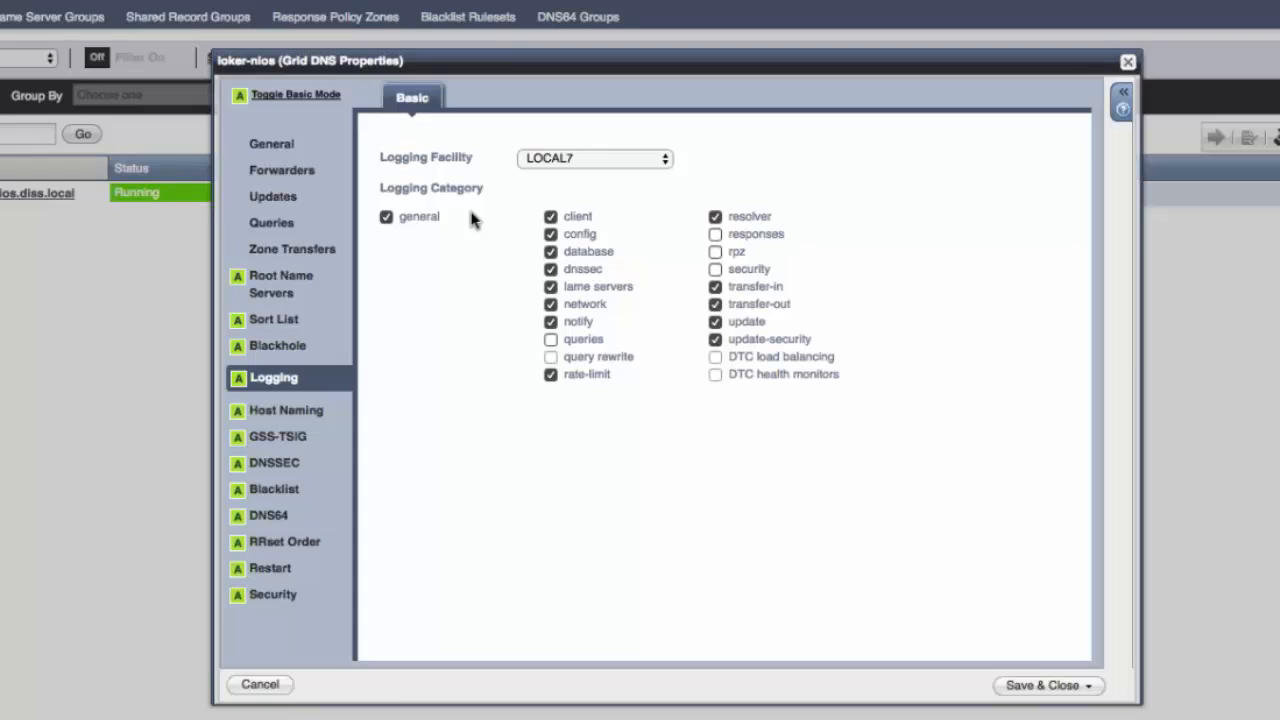
pyautogui.click(716, 270)
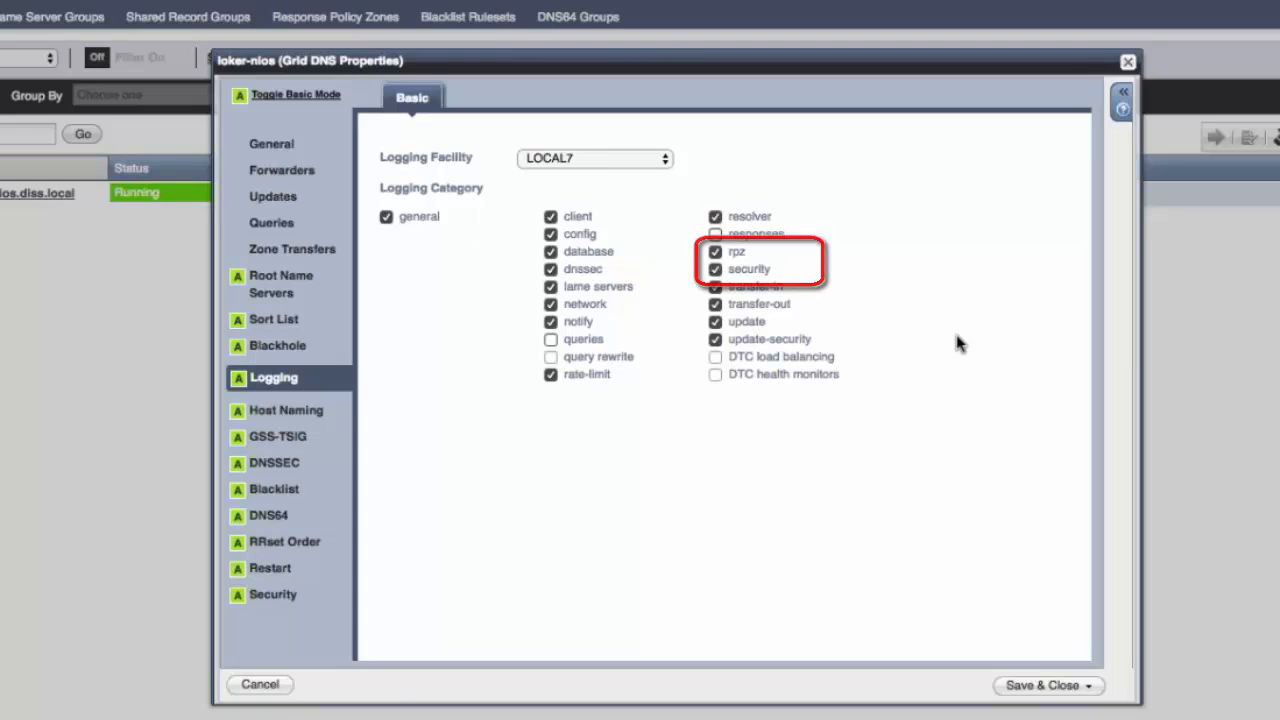
pyautogui.click(1035, 686)
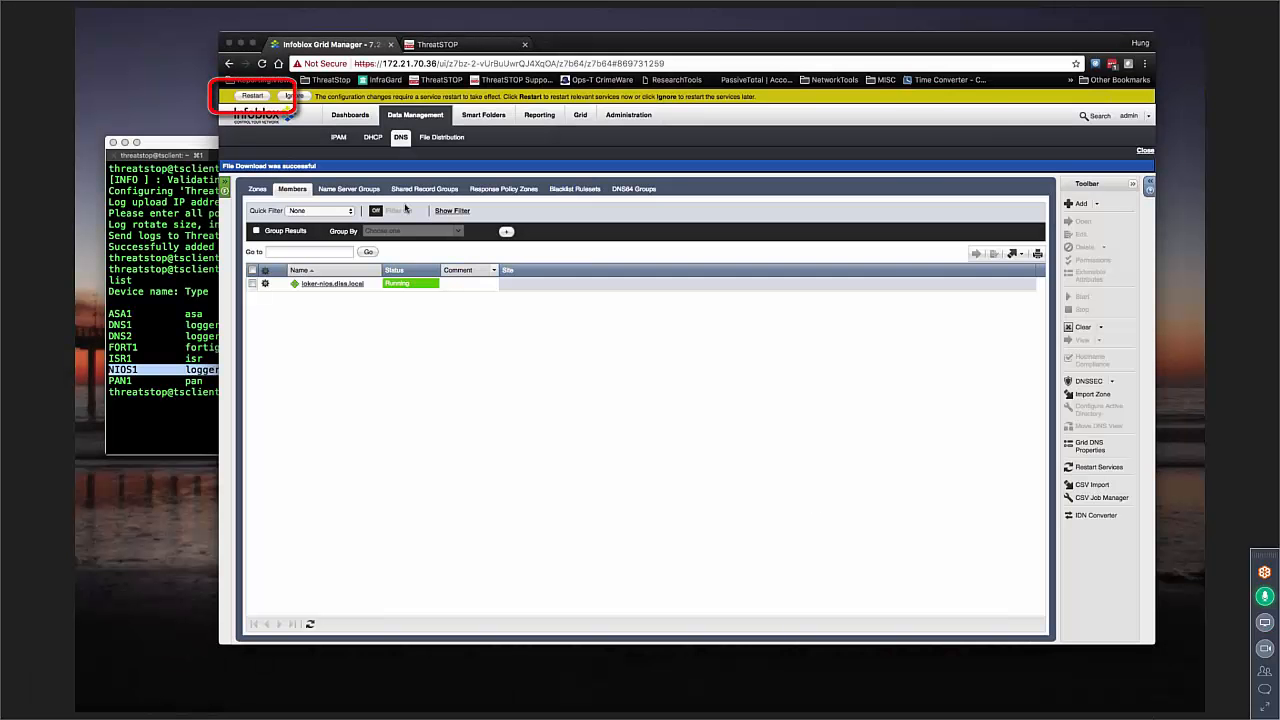
# Step: Restart the grid services to apply the pending configuration changes
pyautogui.click(252, 96)
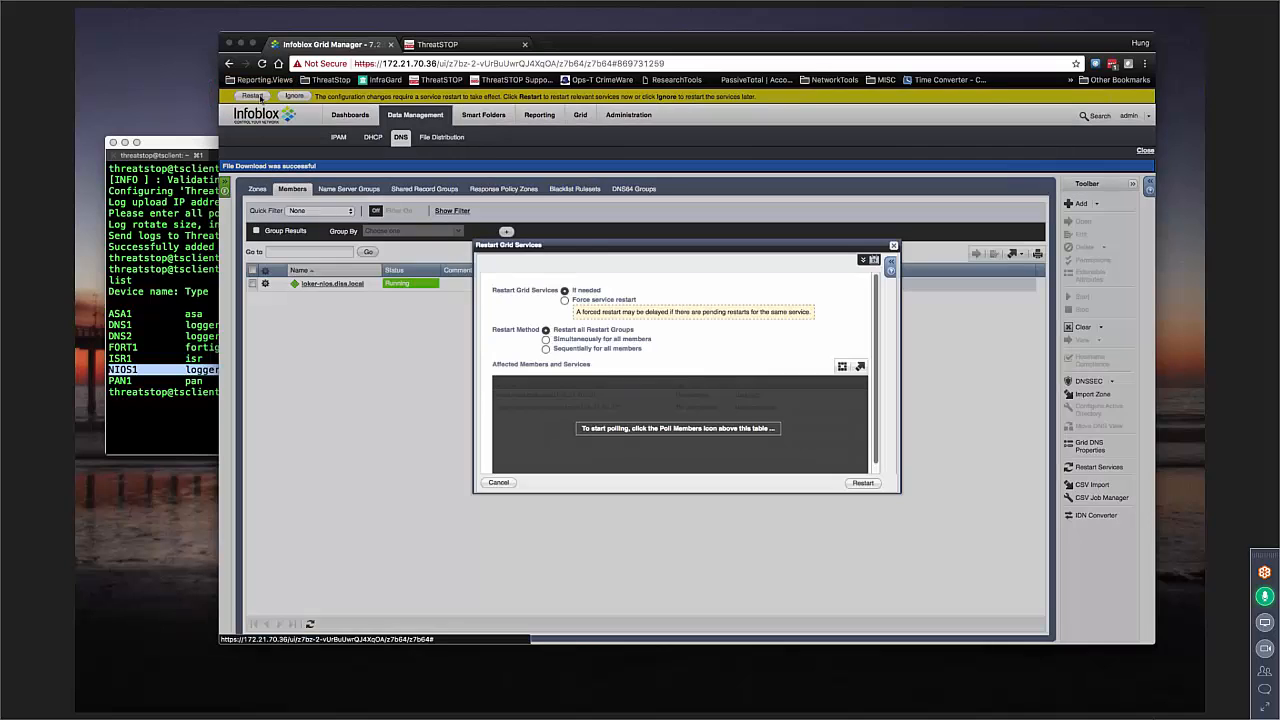
pyautogui.click(863, 483)
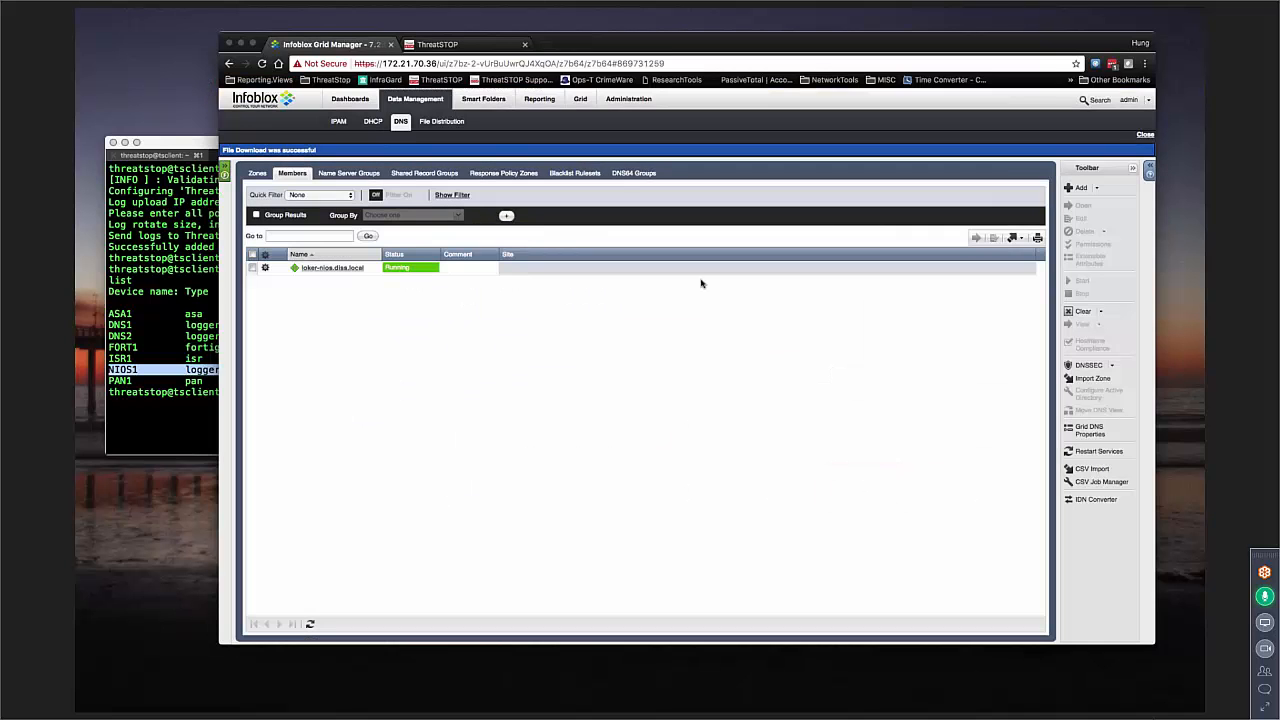
# Step: Open the grid properties monitoring settings and enable logging to external syslog servers
pyautogui.click(582, 102)
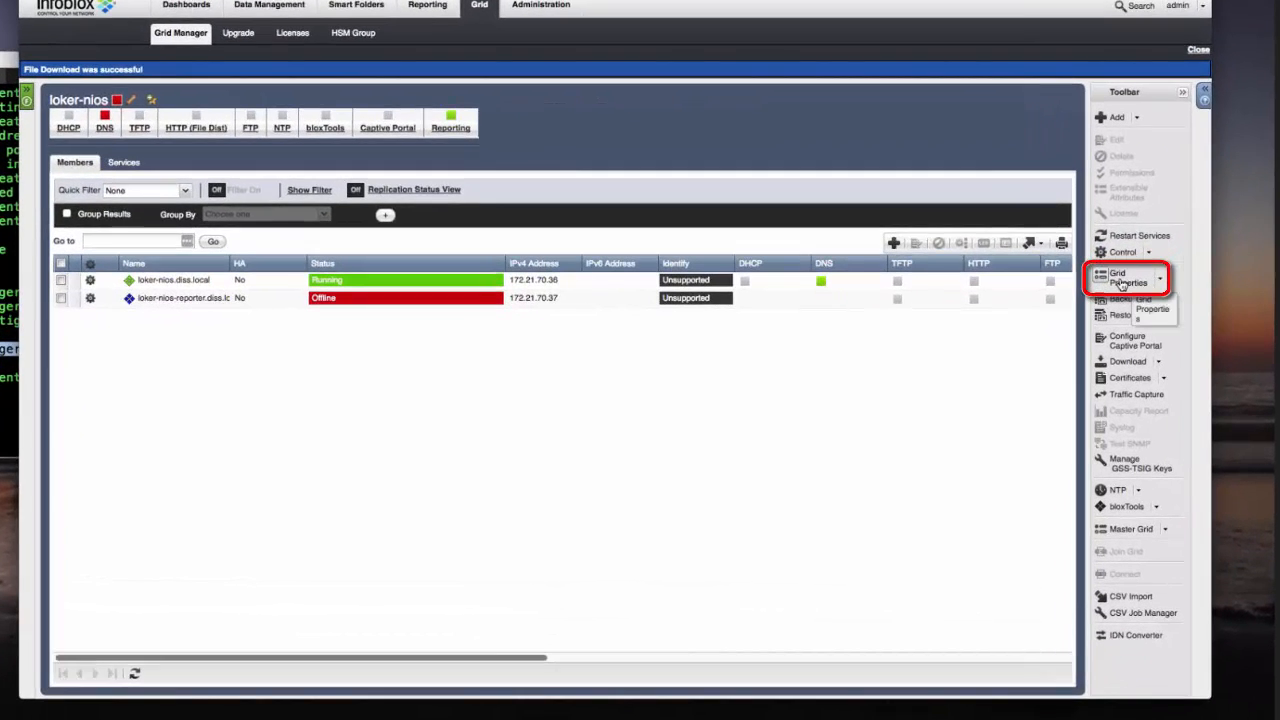
pyautogui.click(1120, 287)
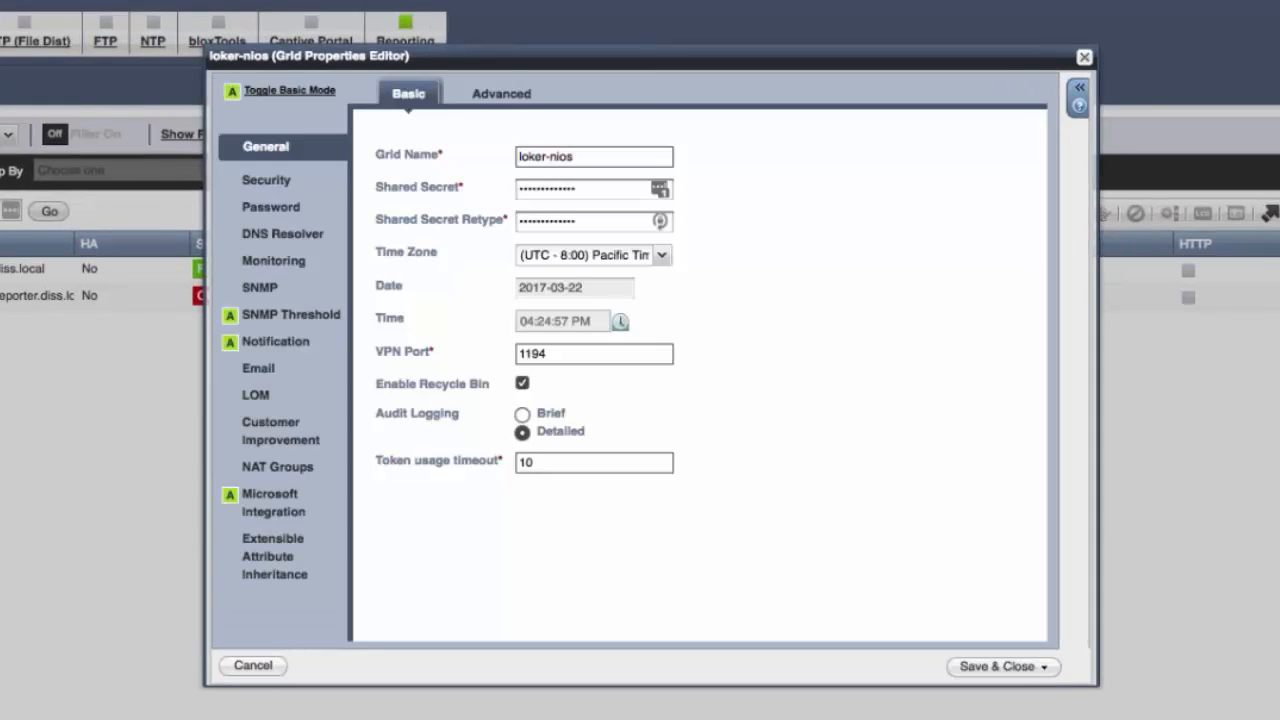
pyautogui.click(283, 264)
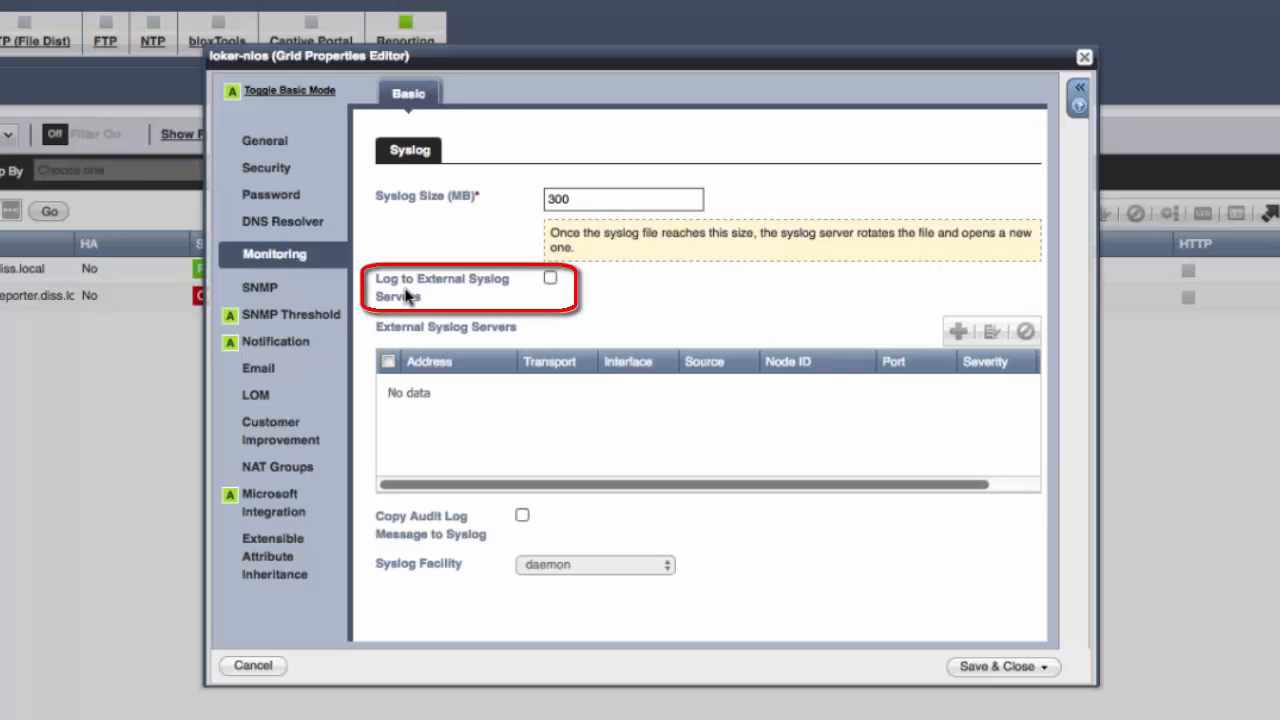
pyautogui.click(551, 279)
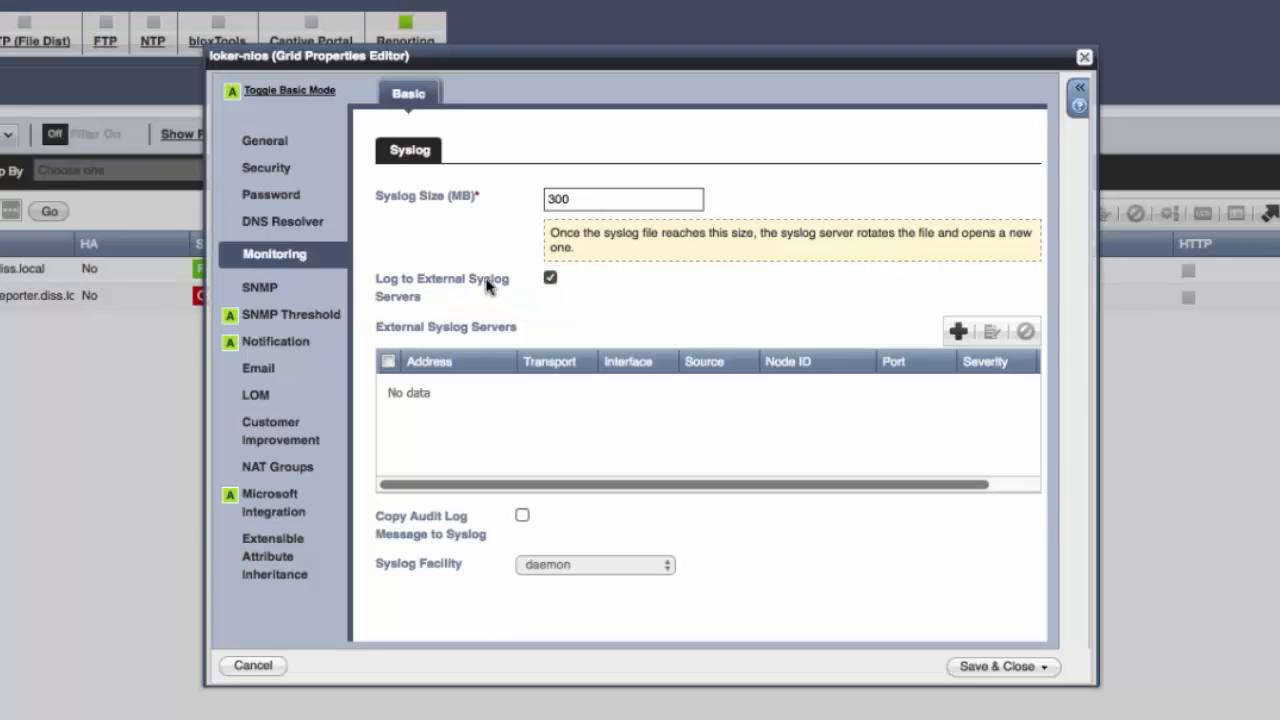
# Step: Add an external syslog server with address 172.21.63.136 and set its transport to UDP
pyautogui.click(957, 333)
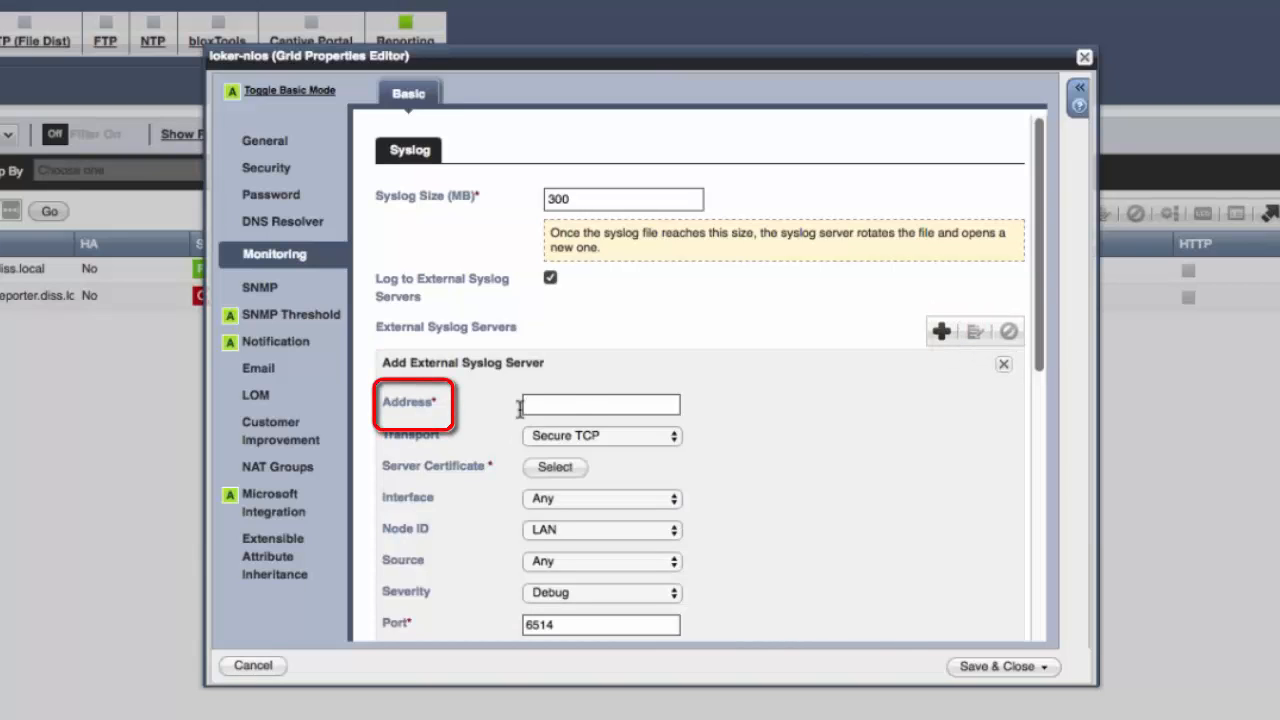
pyautogui.write('172.21.63.136')
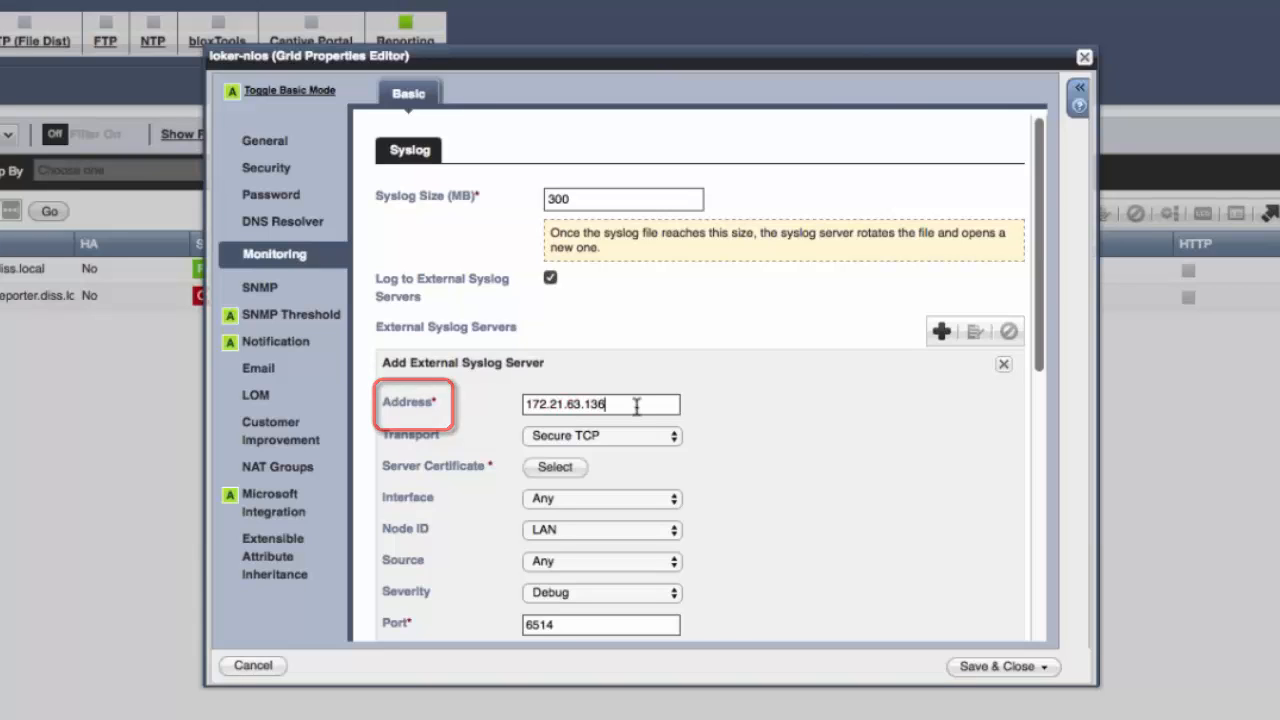
pyautogui.click(588, 440)
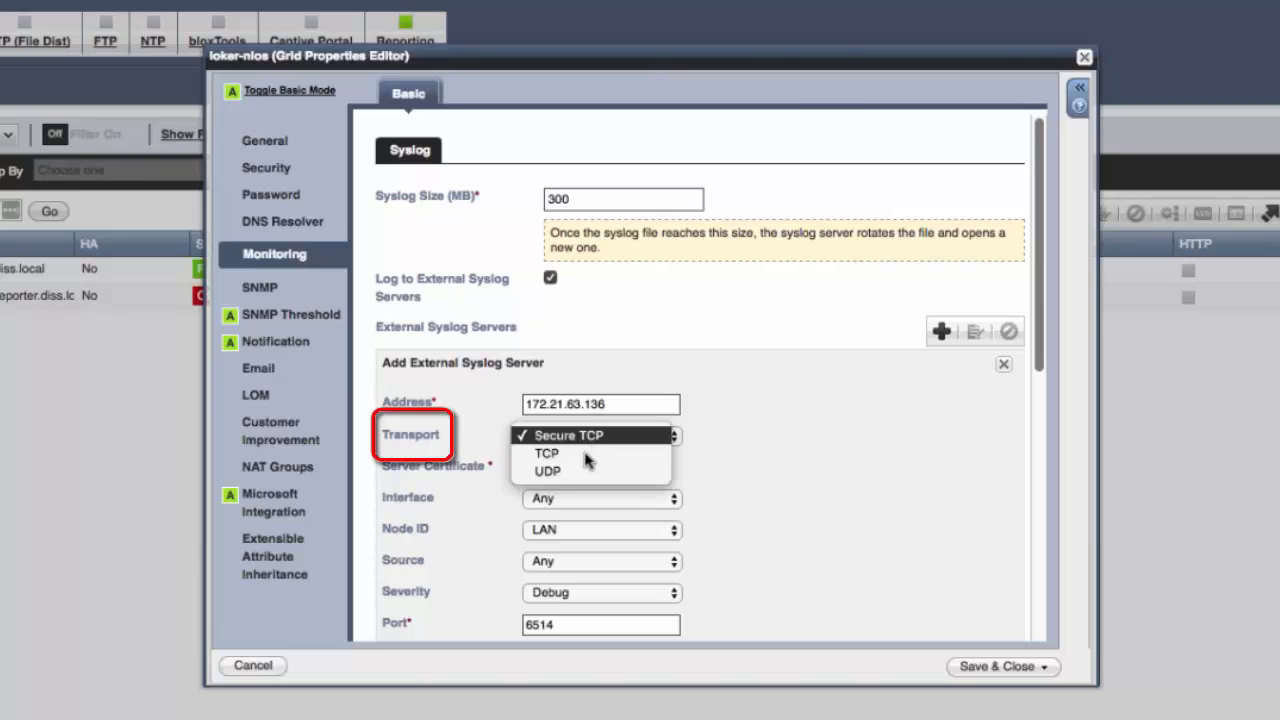
pyautogui.click(566, 473)
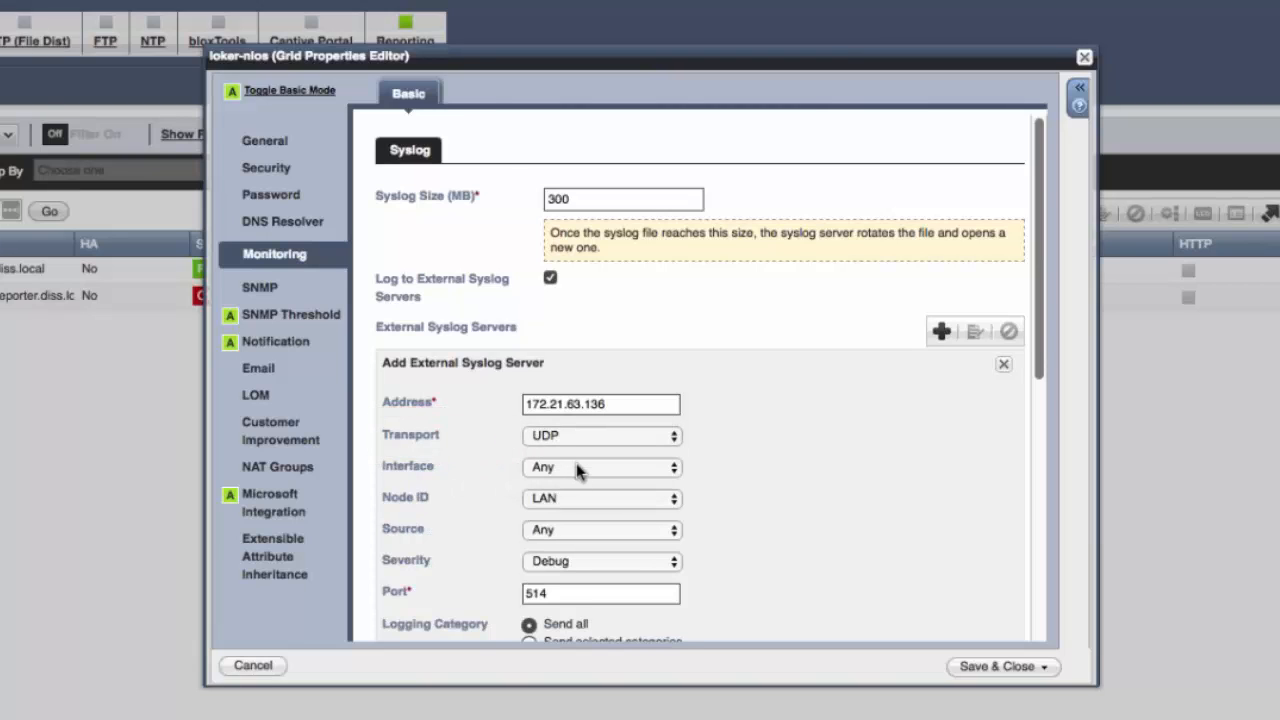
# Step: Set the syslog server's interface to LAN and its Node ID to Host Name
pyautogui.click(586, 468)
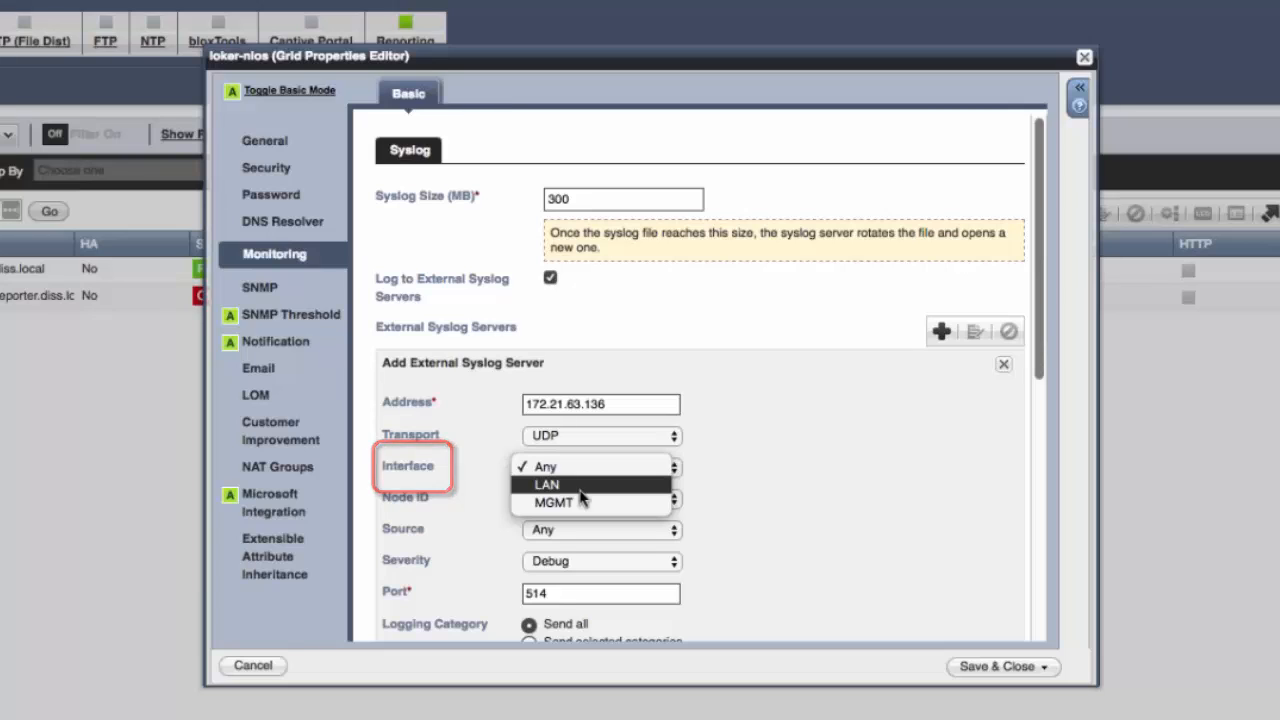
pyautogui.click(580, 488)
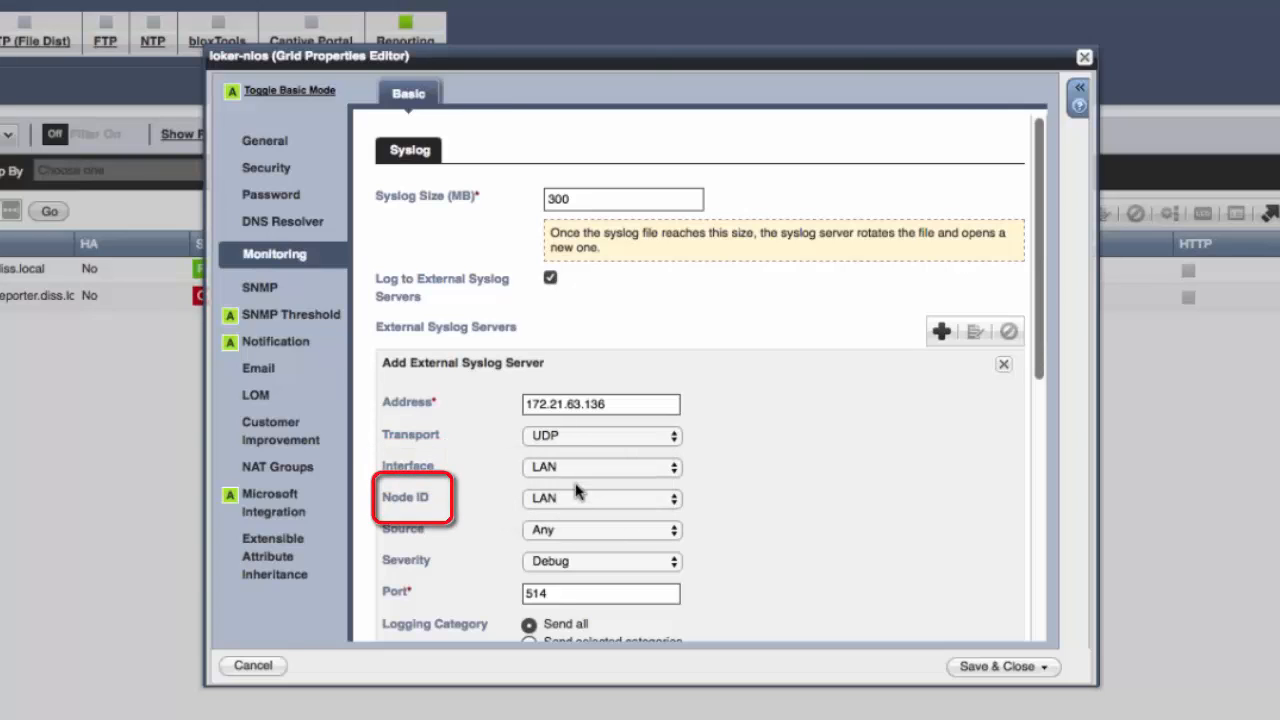
pyautogui.click(580, 497)
pyautogui.click(586, 464)
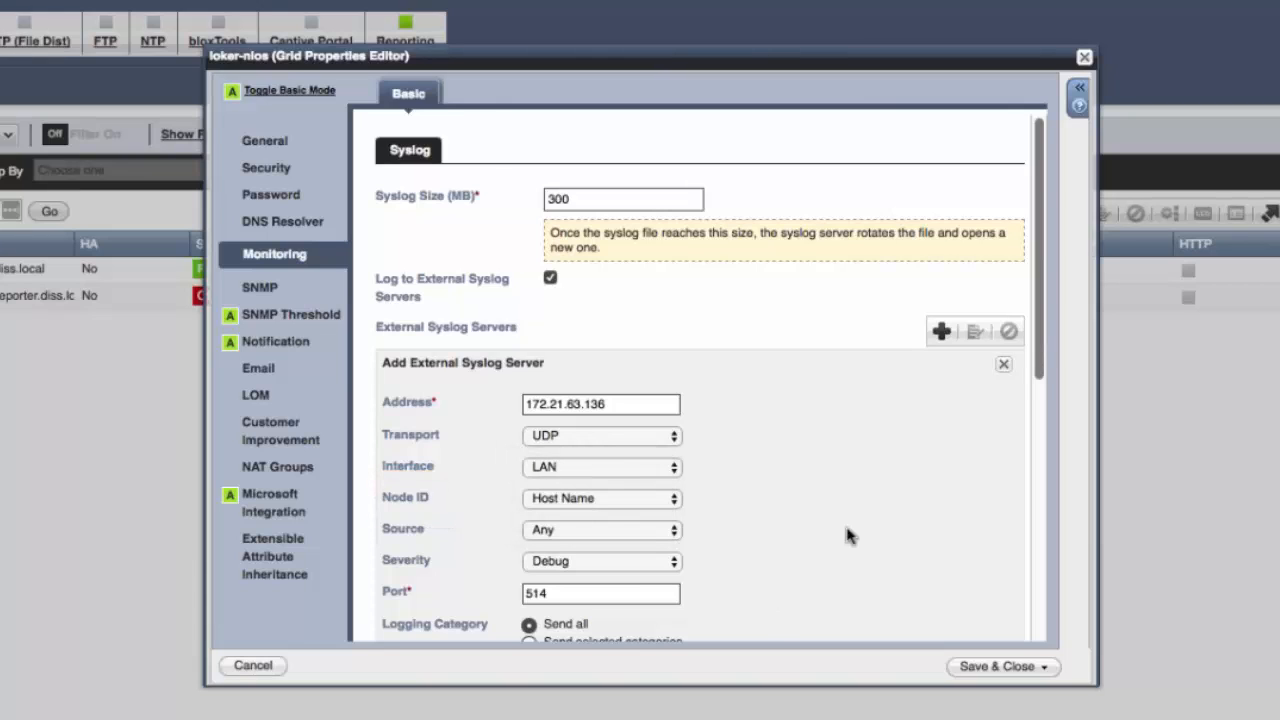
# Step: Choose to send selected categories, move DNS RPZ and DNS Security into the selected list, and add the server
pyautogui.scroll(-2, 857, 534)
pyautogui.scroll(-5, 860, 535)
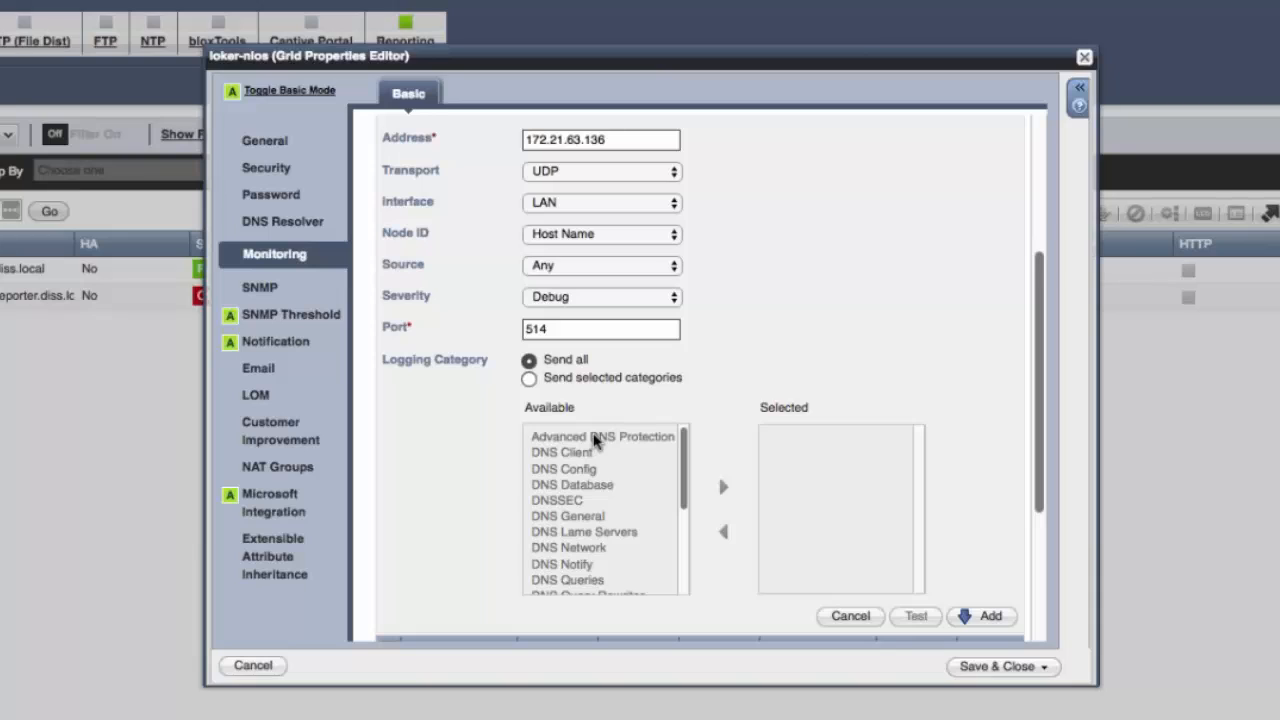
pyautogui.click(528, 379)
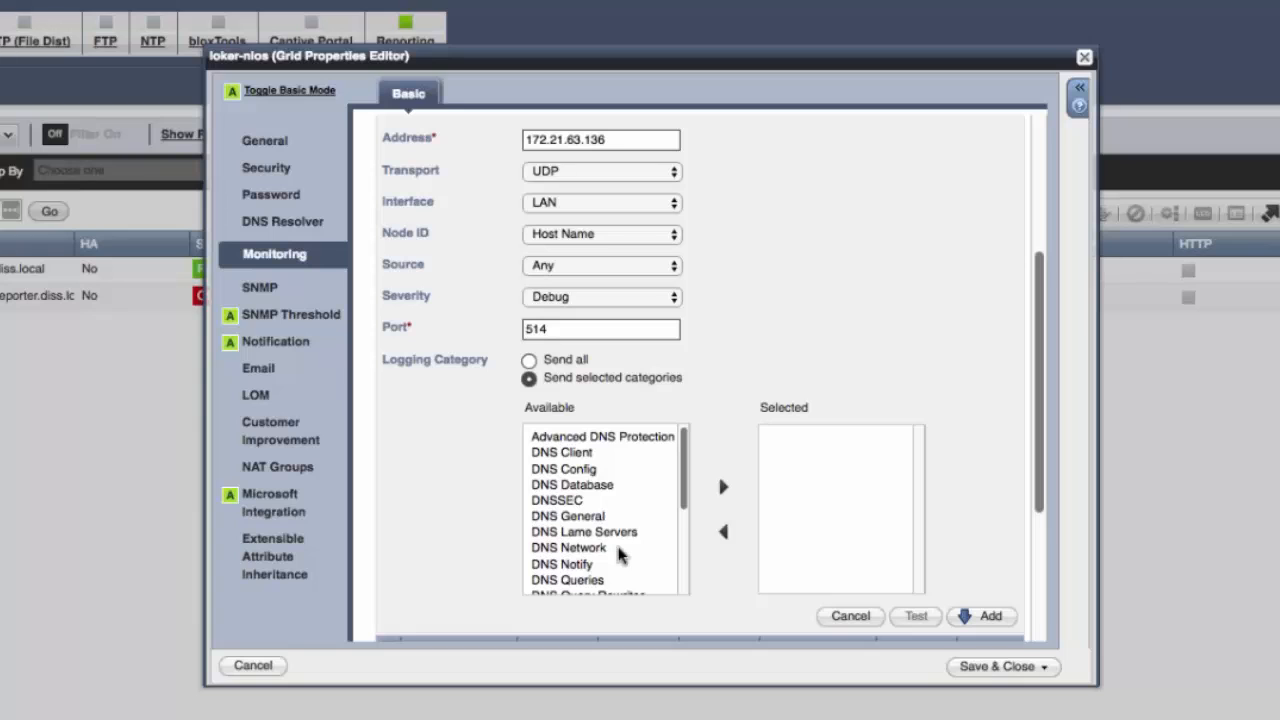
pyautogui.scroll(-10, 620, 553)
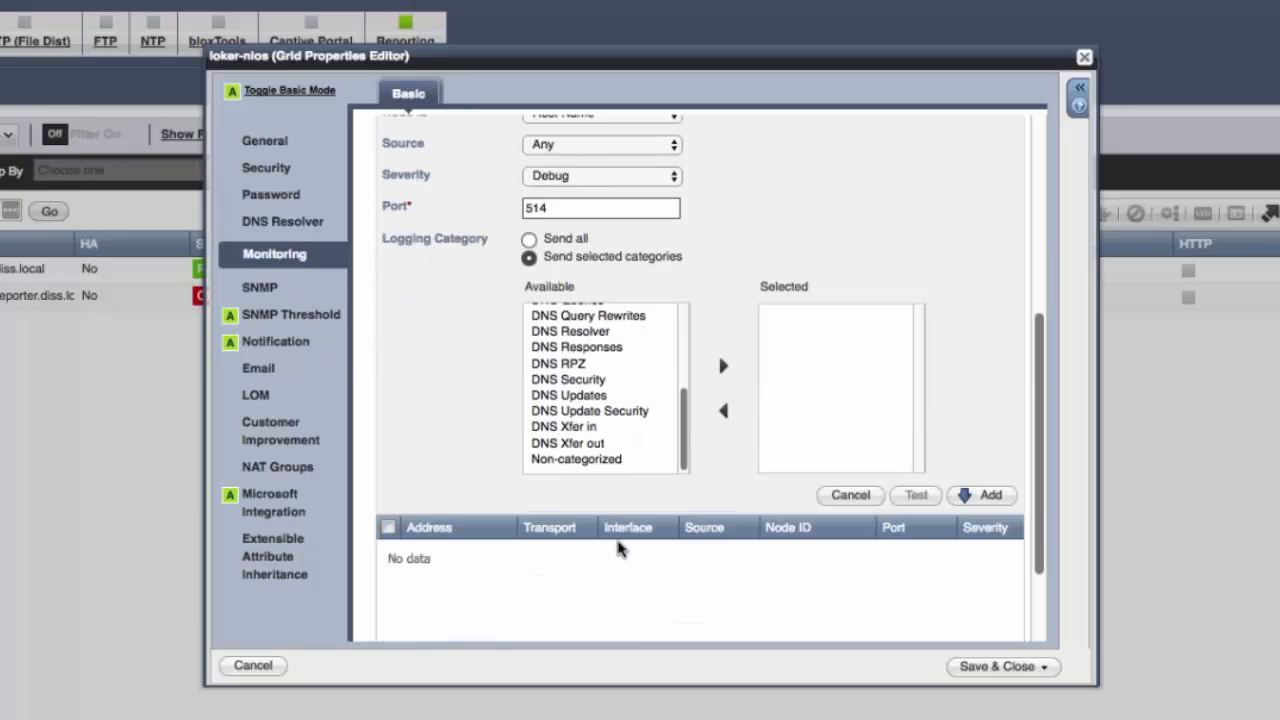
pyautogui.scroll(4, 615, 432)
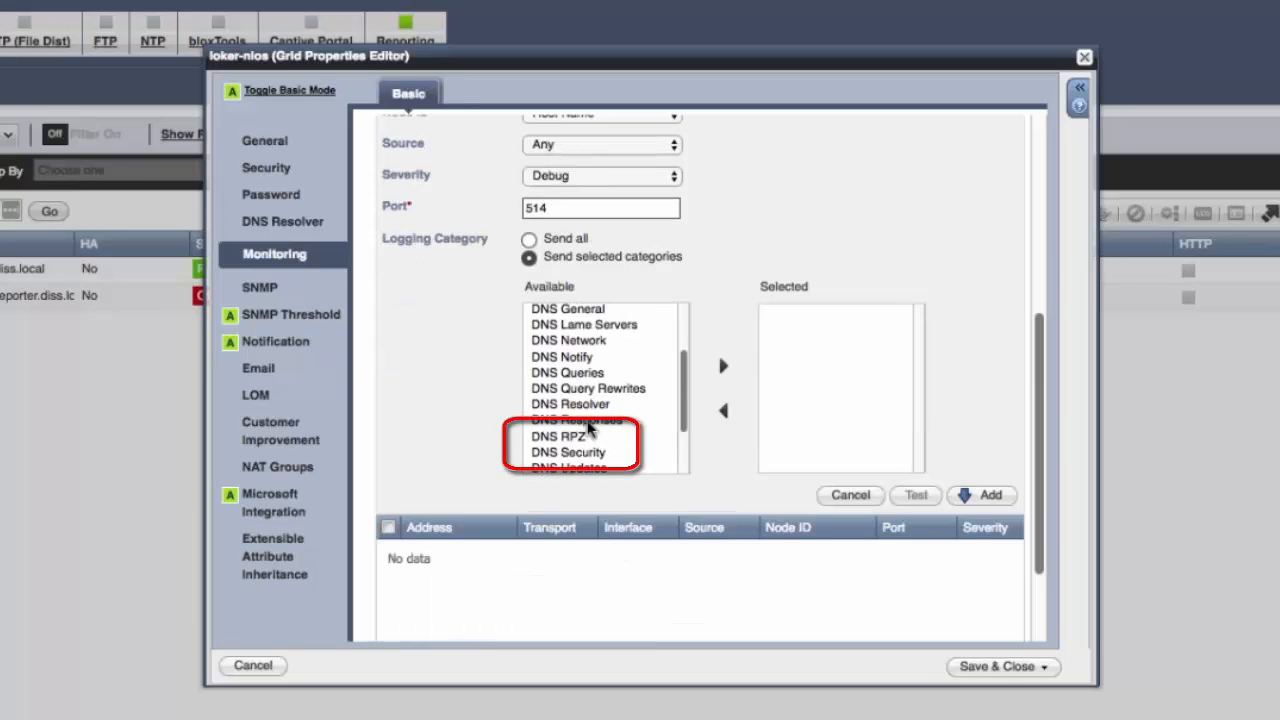
pyautogui.click(594, 438)
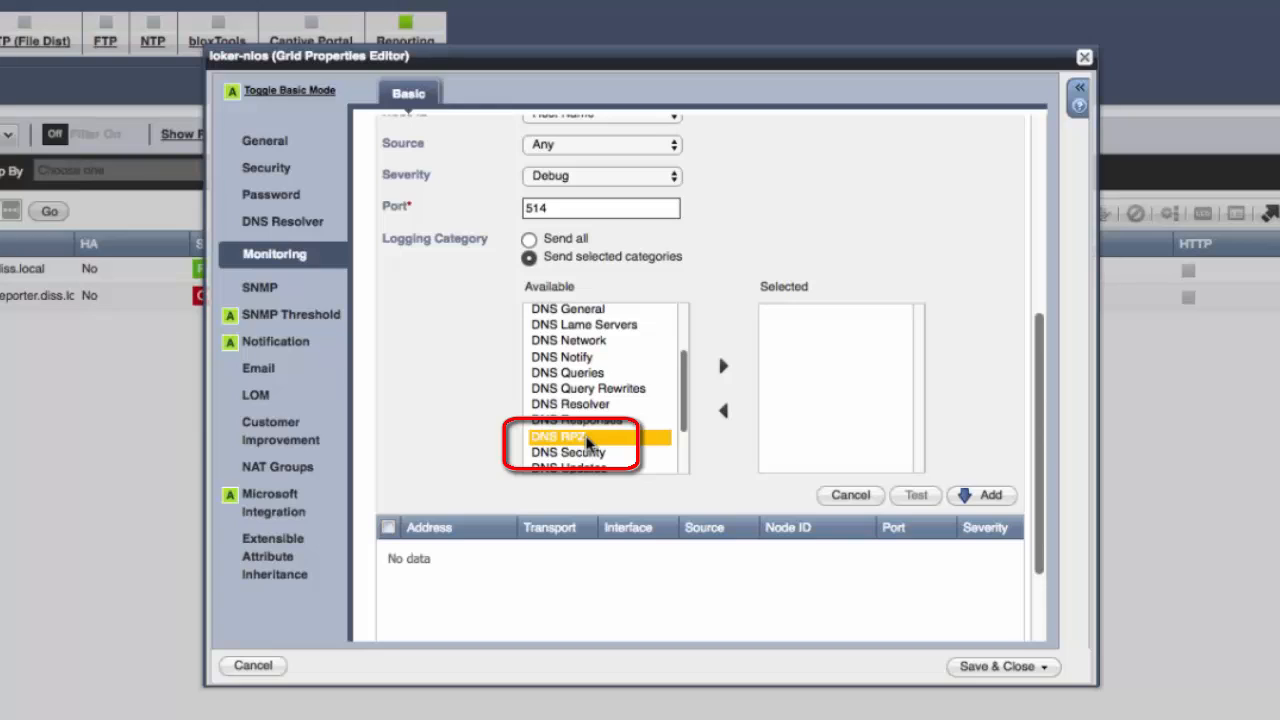
pyautogui.click(725, 369)
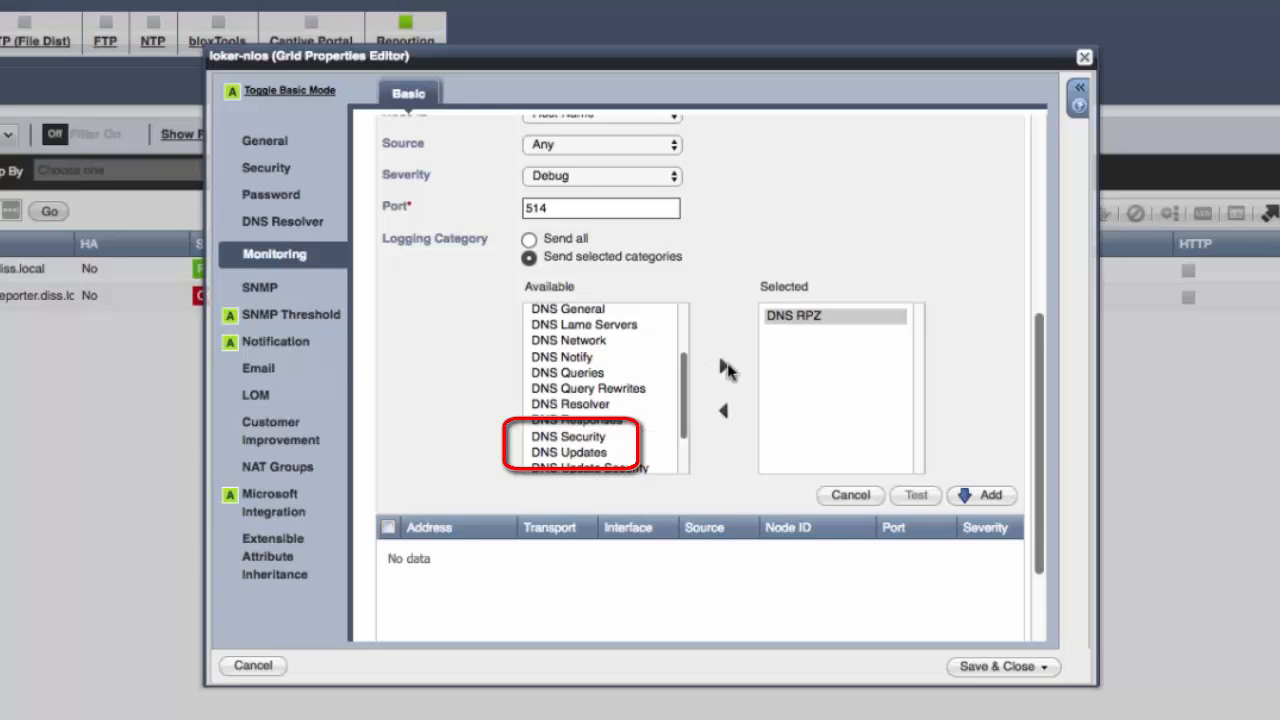
pyautogui.click(588, 440)
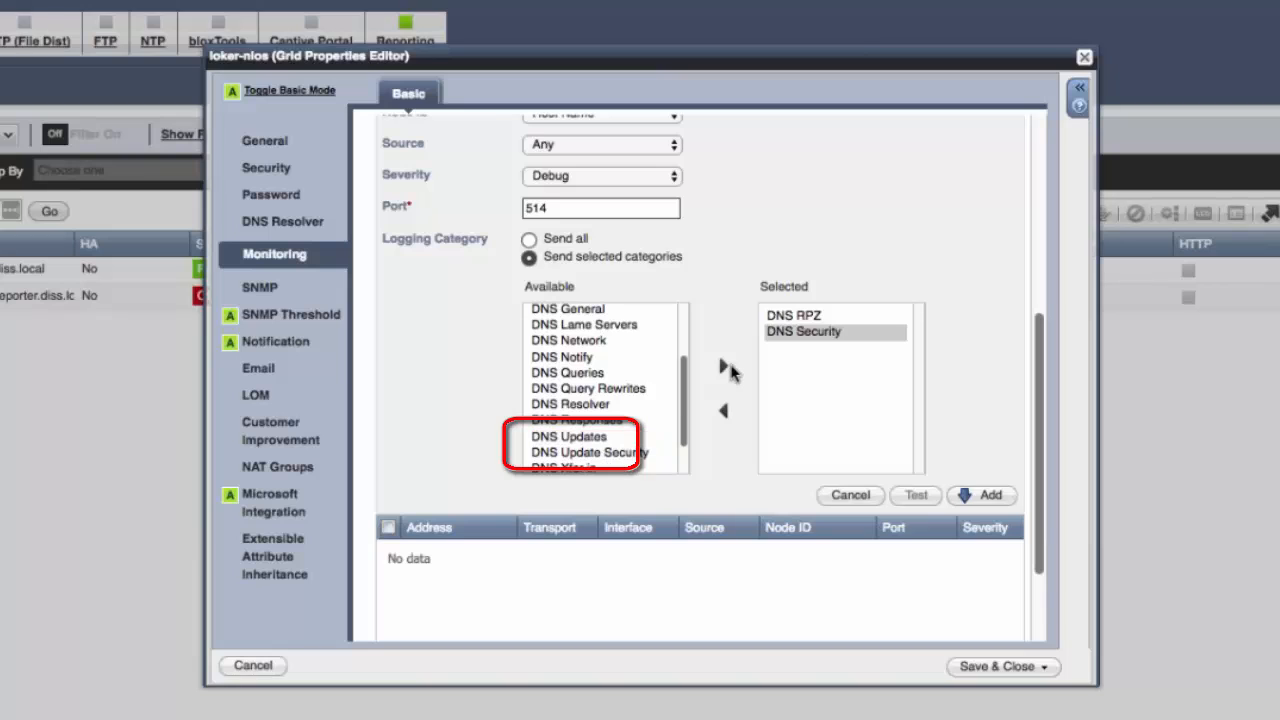
pyautogui.click(725, 368)
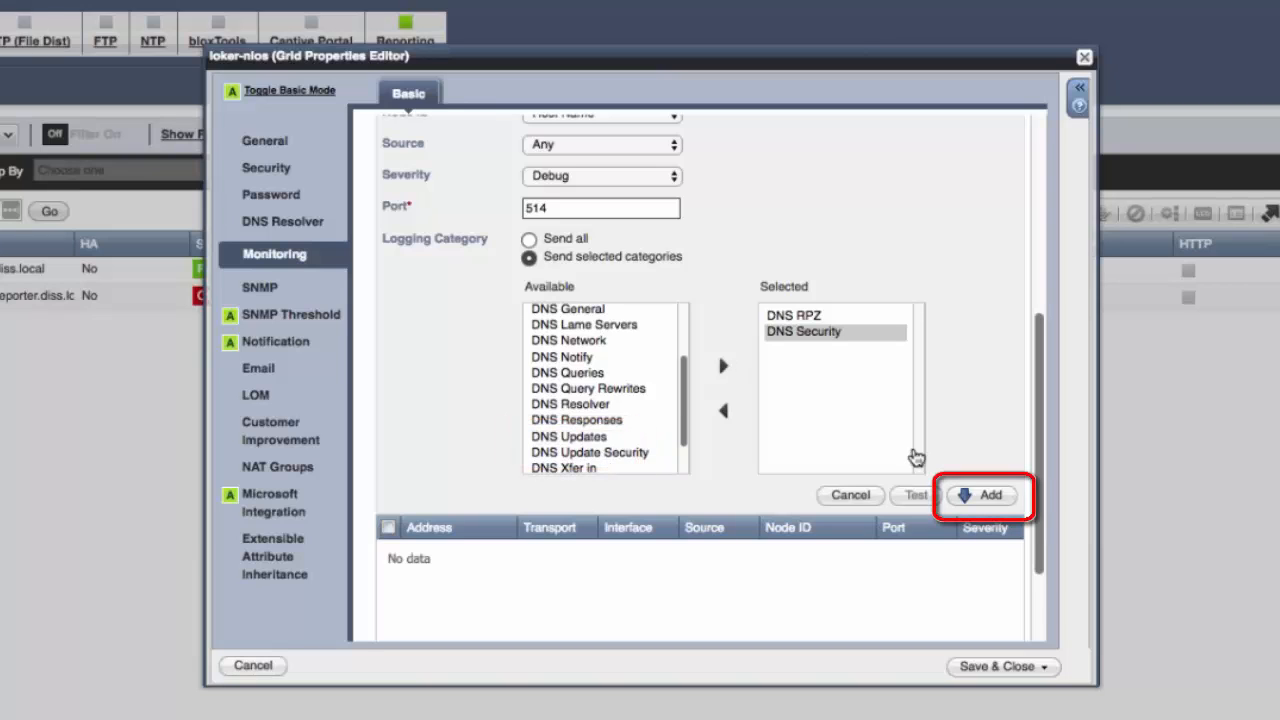
pyautogui.click(993, 498)
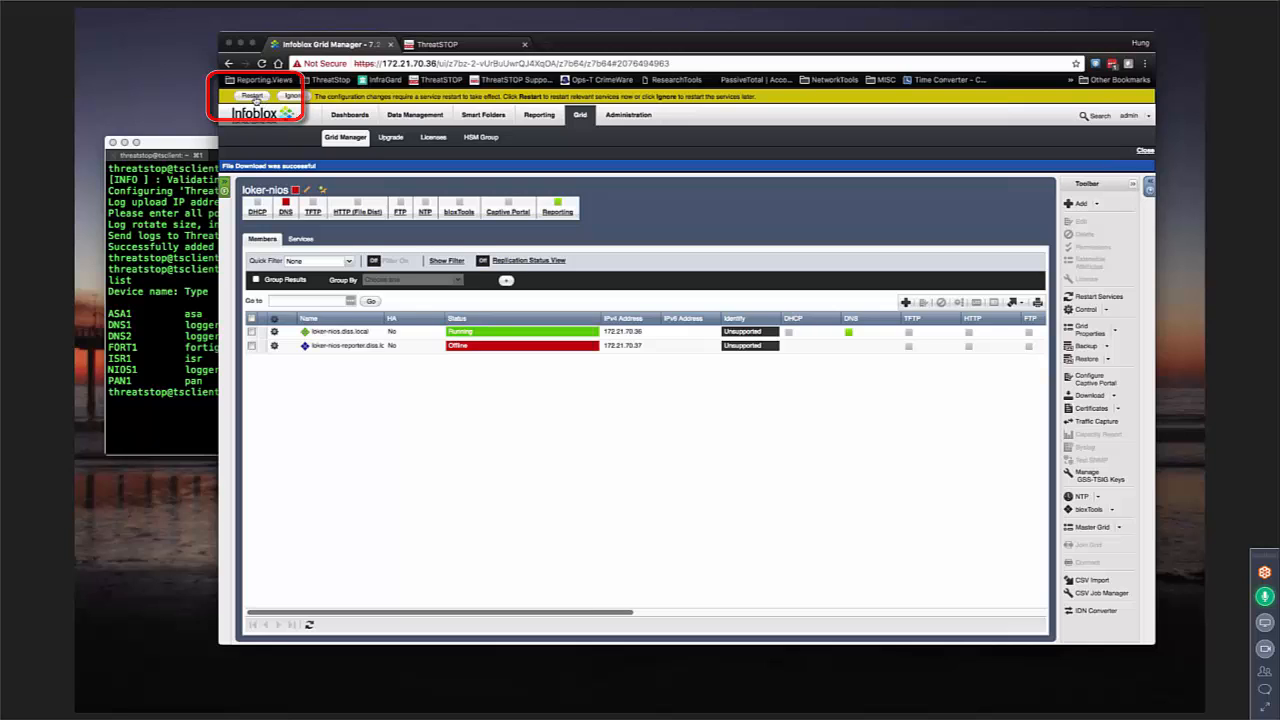
# Step: Restart the grid services to apply the pending syslog configuration
pyautogui.click(253, 96)
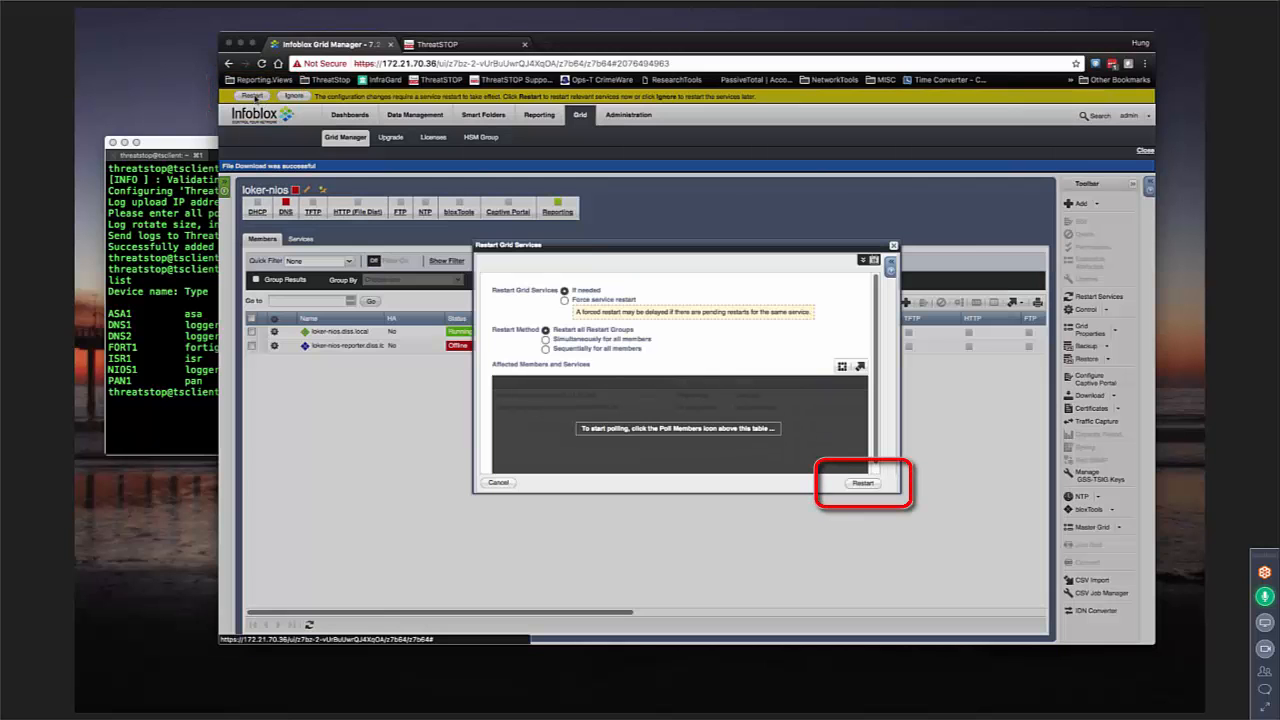
pyautogui.click(862, 483)
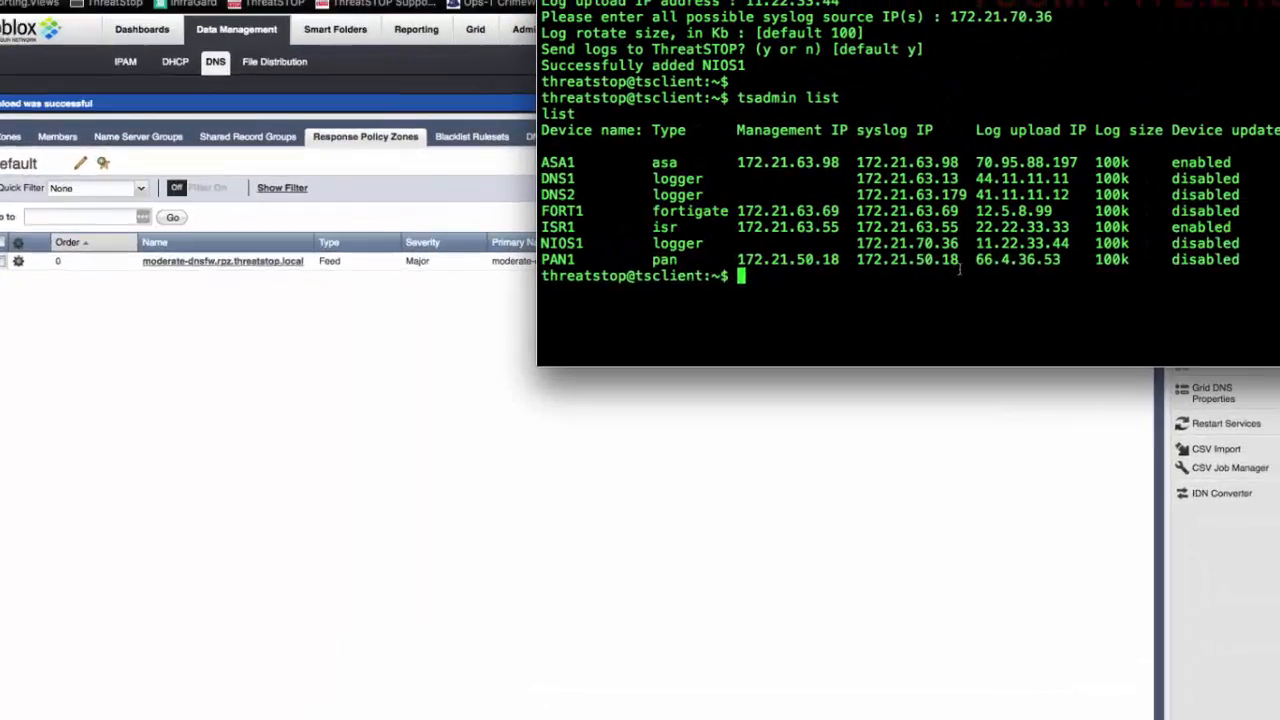
# Step: In the TSCM terminal, change to /var/log/threatstop/devices/NIOS1/ and list its contents
pyautogui.write('d /var/')
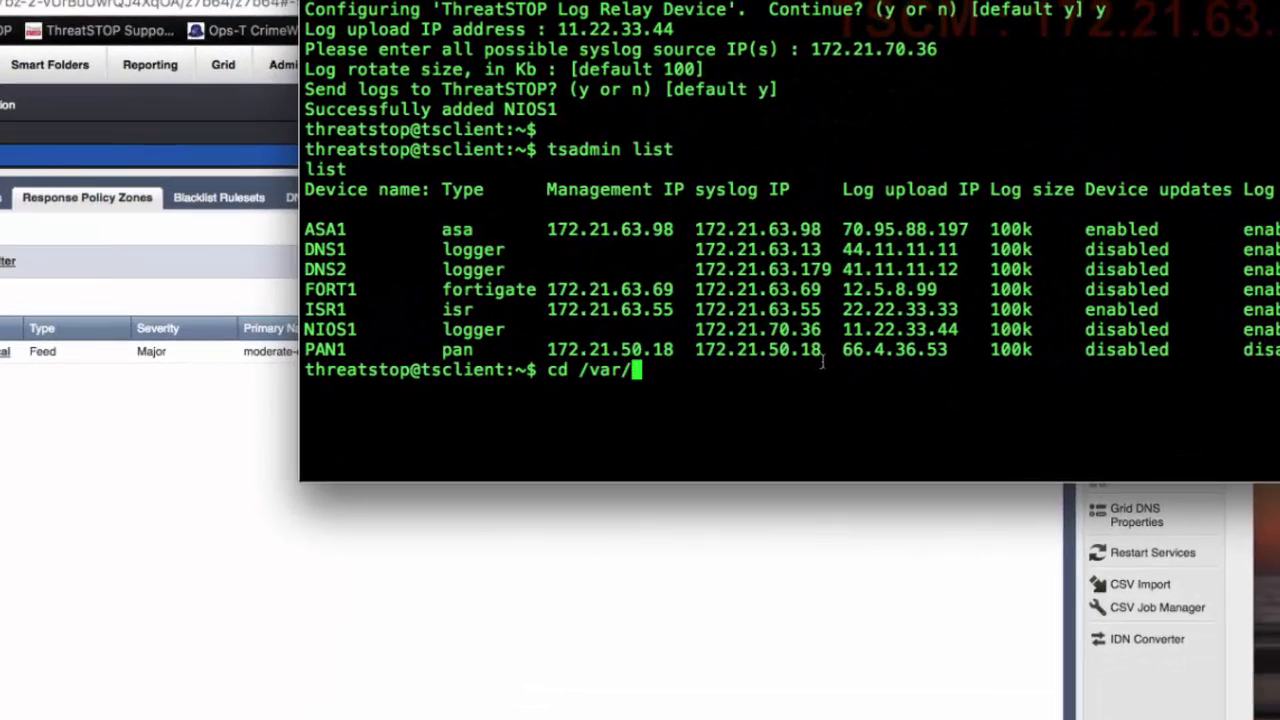
pyautogui.write('log/thre')
pyautogui.press('Tab')
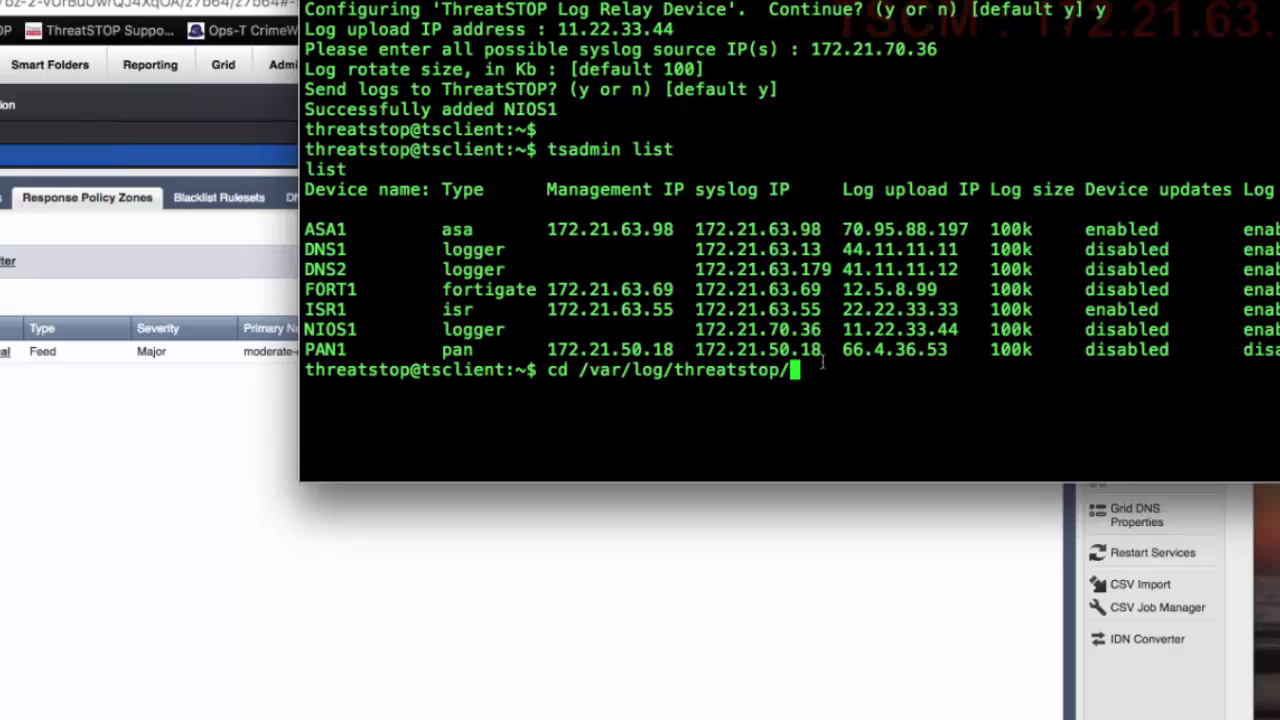
pyautogui.write('de')
pyautogui.press('Tab')
pyautogui.write('NIOS1/')
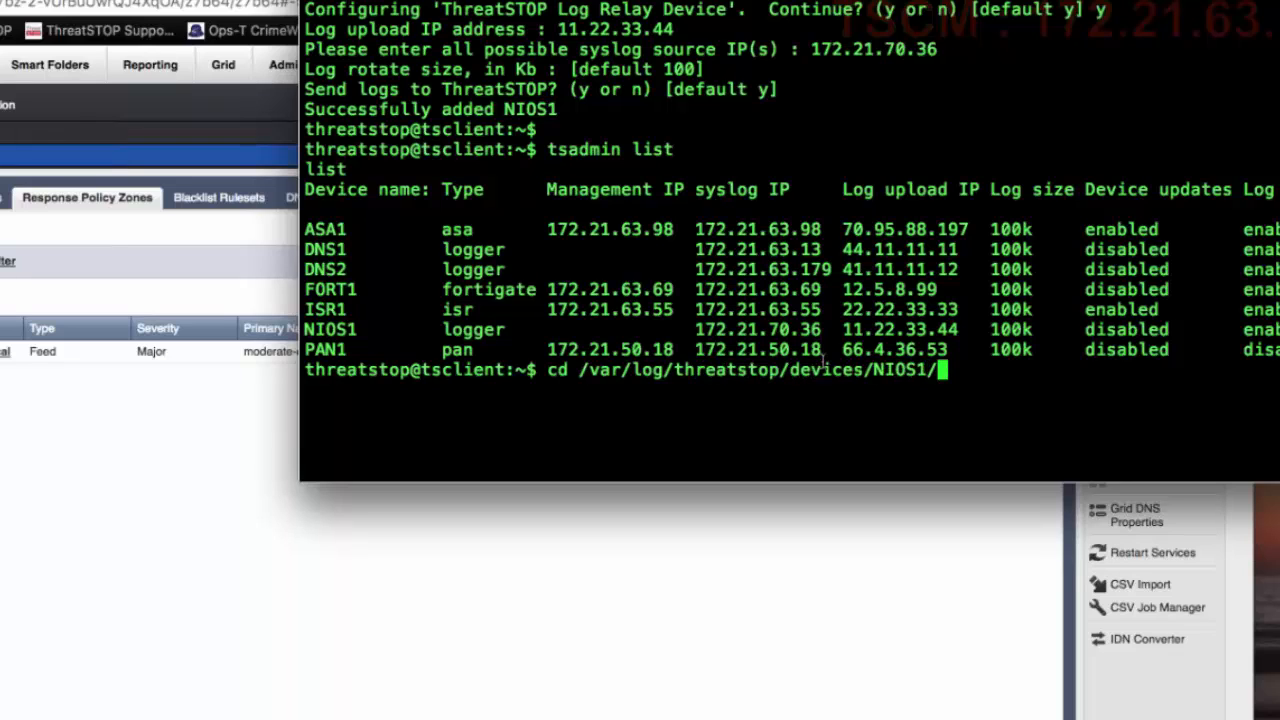
pyautogui.press('Return')
pyautogui.write('ls')
pyautogui.press('Return')
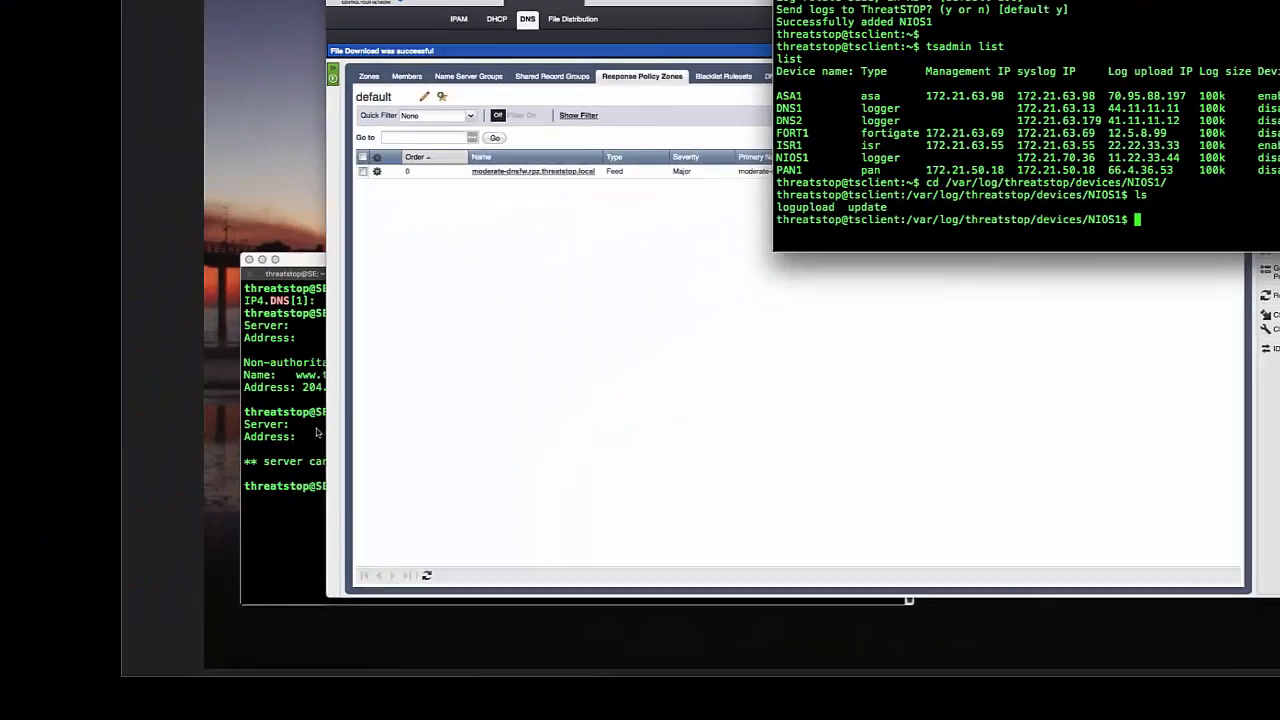
pyautogui.click(318, 431)
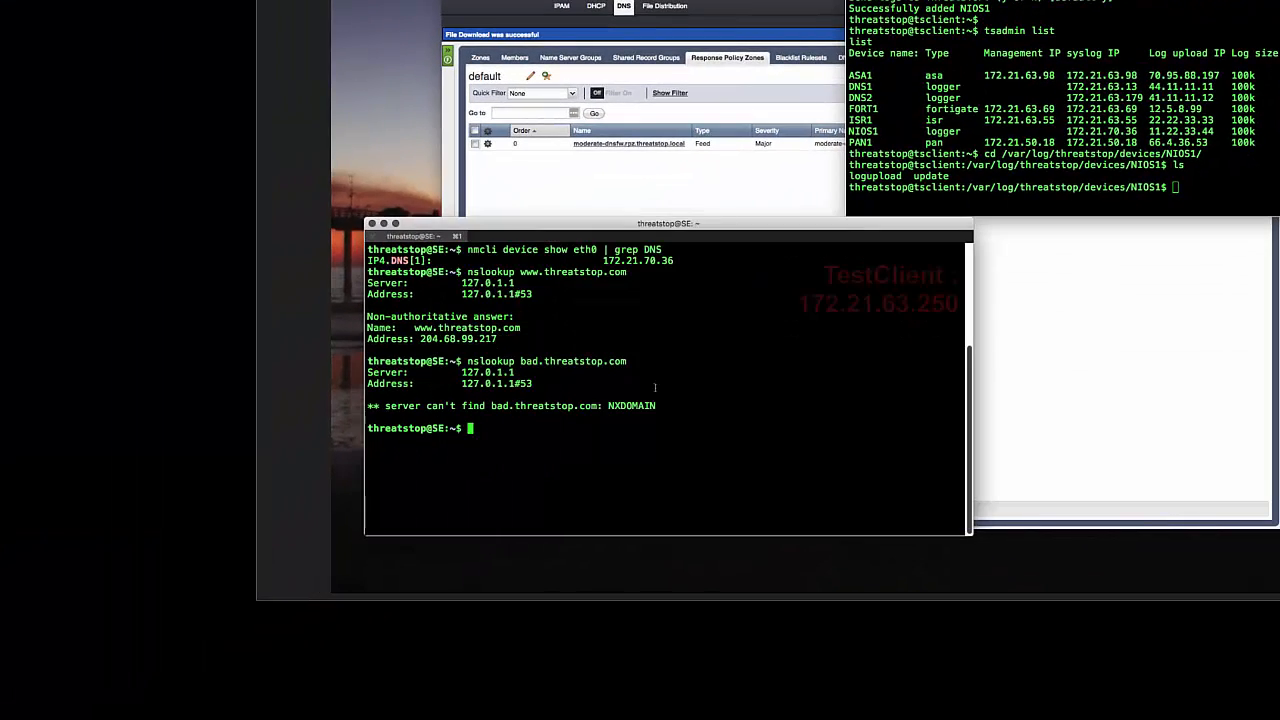
pyautogui.press('Up')
pyautogui.press('Up')
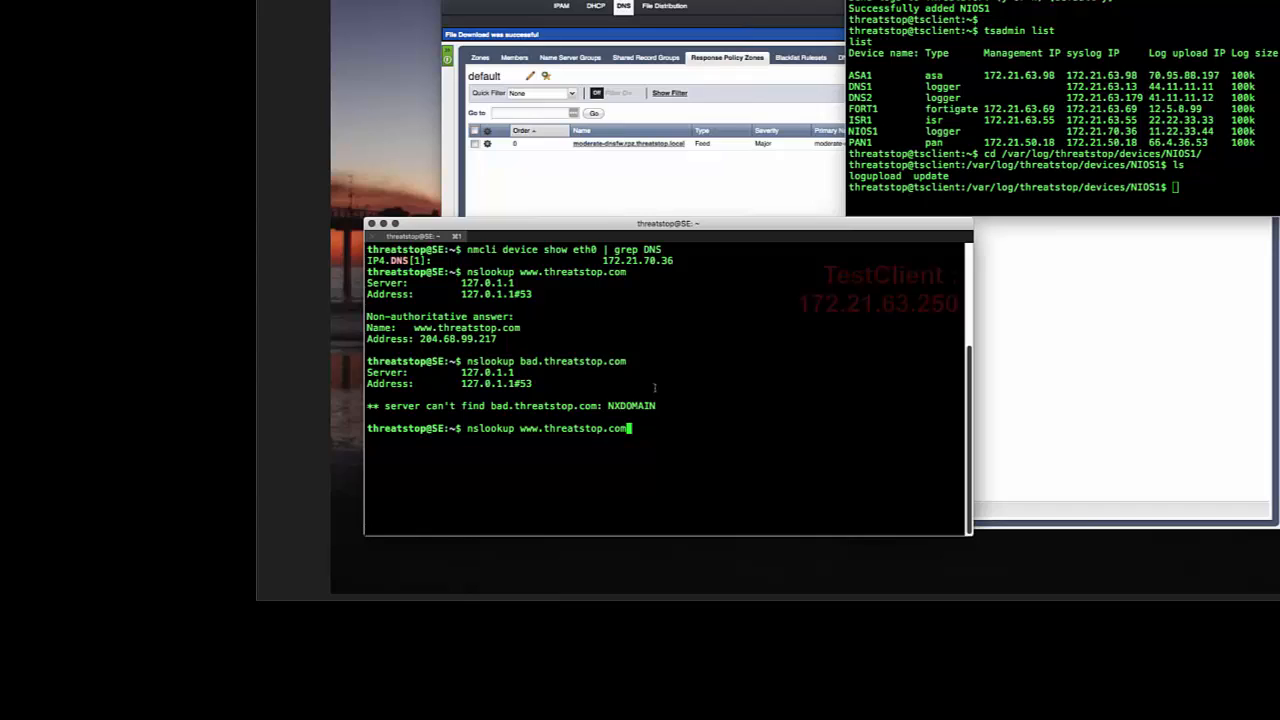
pyautogui.press('Return')
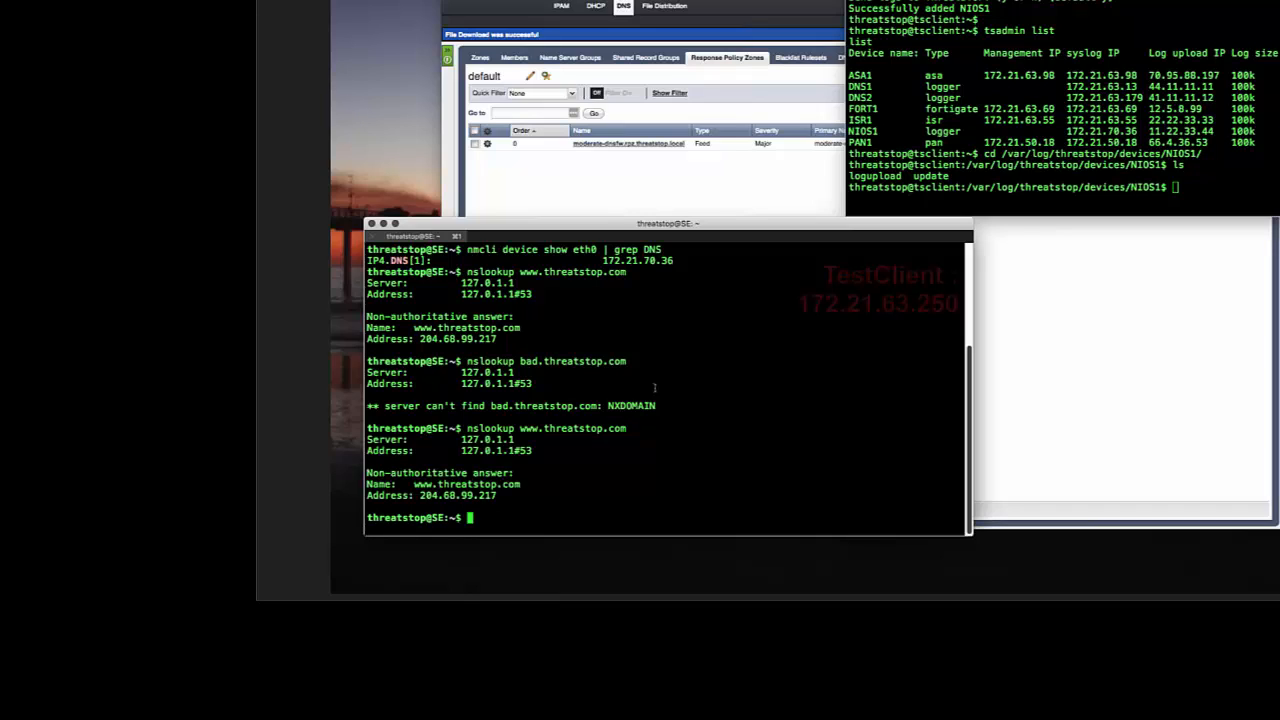
# Step: Switch to the TSCM terminal and list the NIOS1 log directory again
pyautogui.press('super+grave')
pyautogui.write('ls')
pyautogui.press('Return')
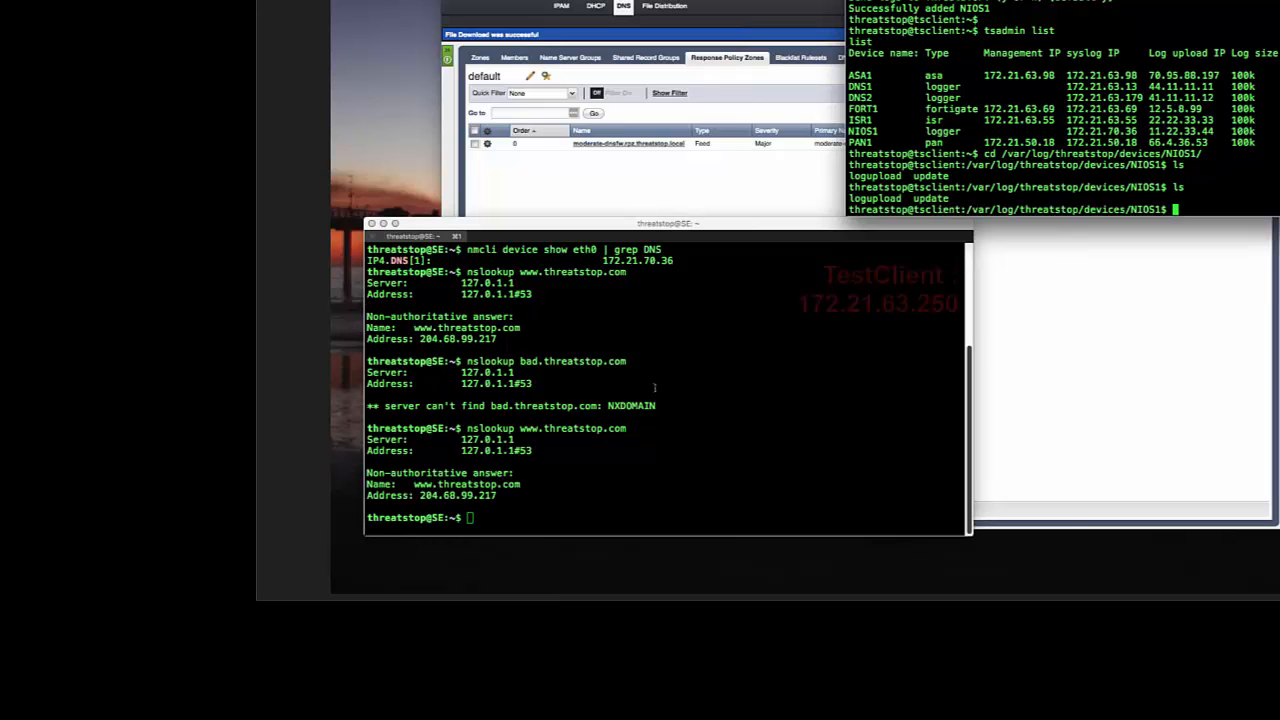
pyautogui.moveTo(958, 203); pyautogui.dragTo(853, 199)
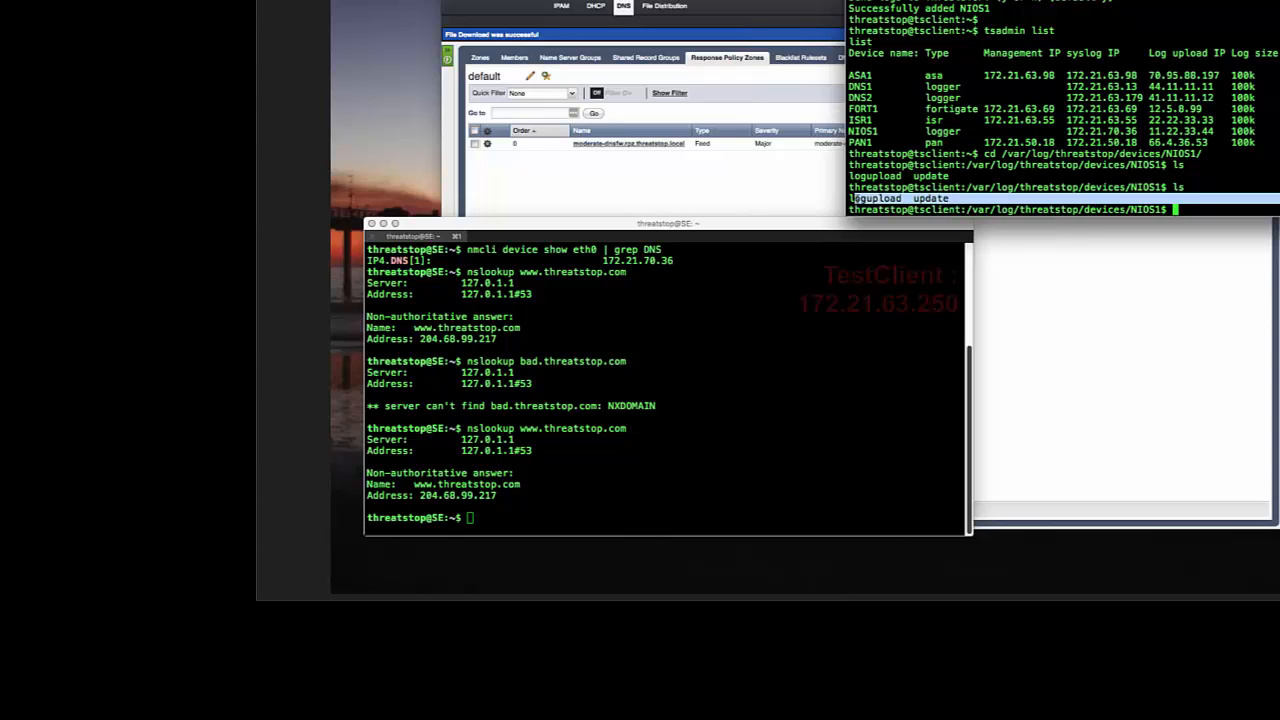
pyautogui.click(808, 491)
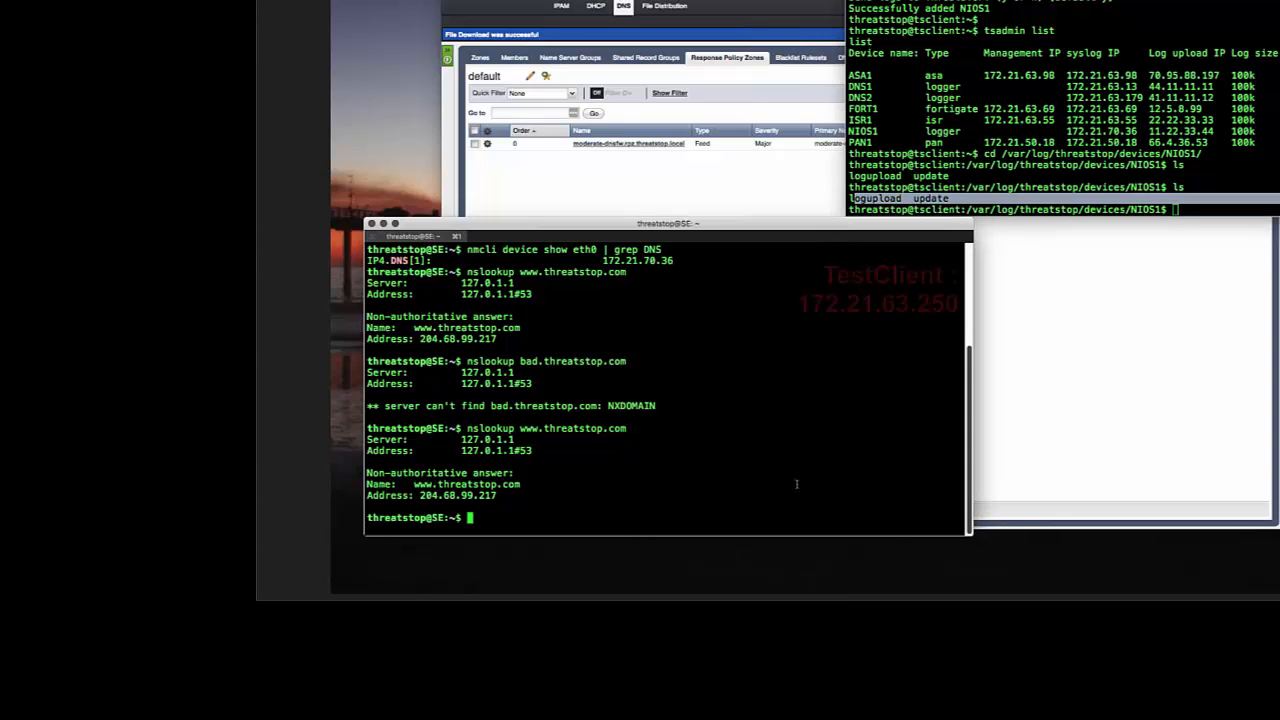
pyautogui.moveTo(630, 428); pyautogui.dragTo(538, 428)
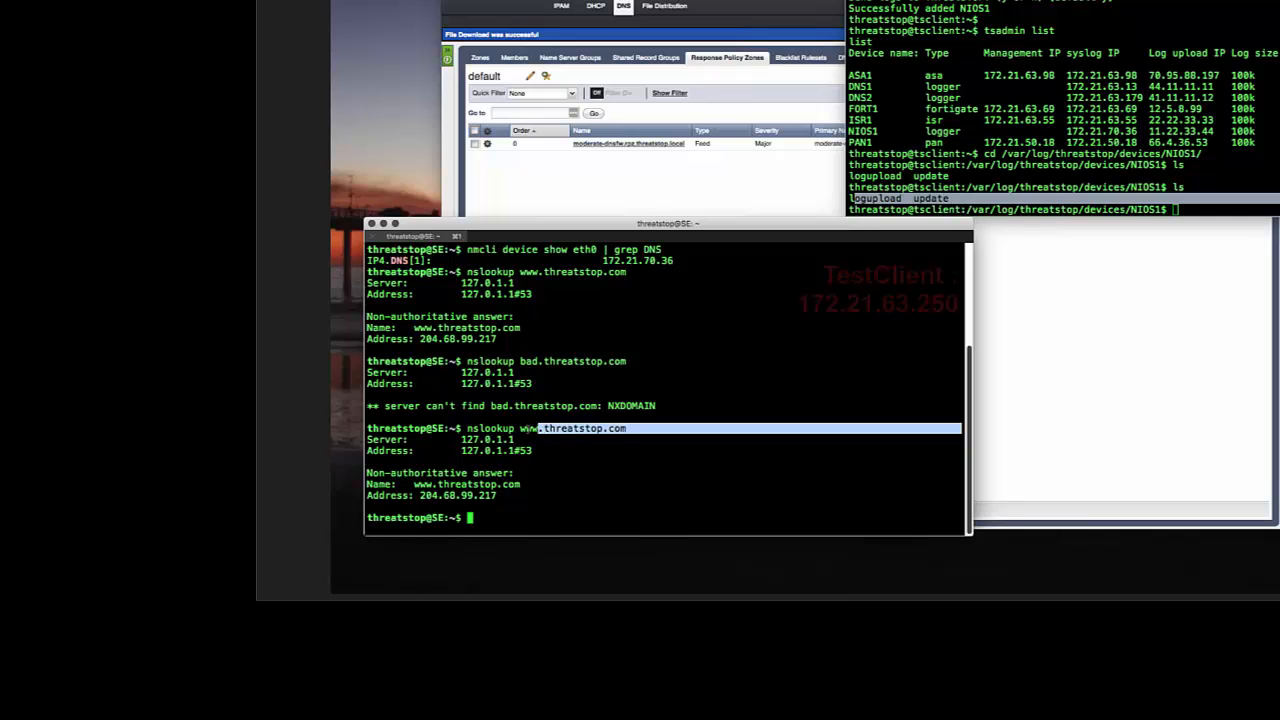
# Step: On the test client, rerun the nslookup for bad.threatstop.com
pyautogui.click(773, 427)
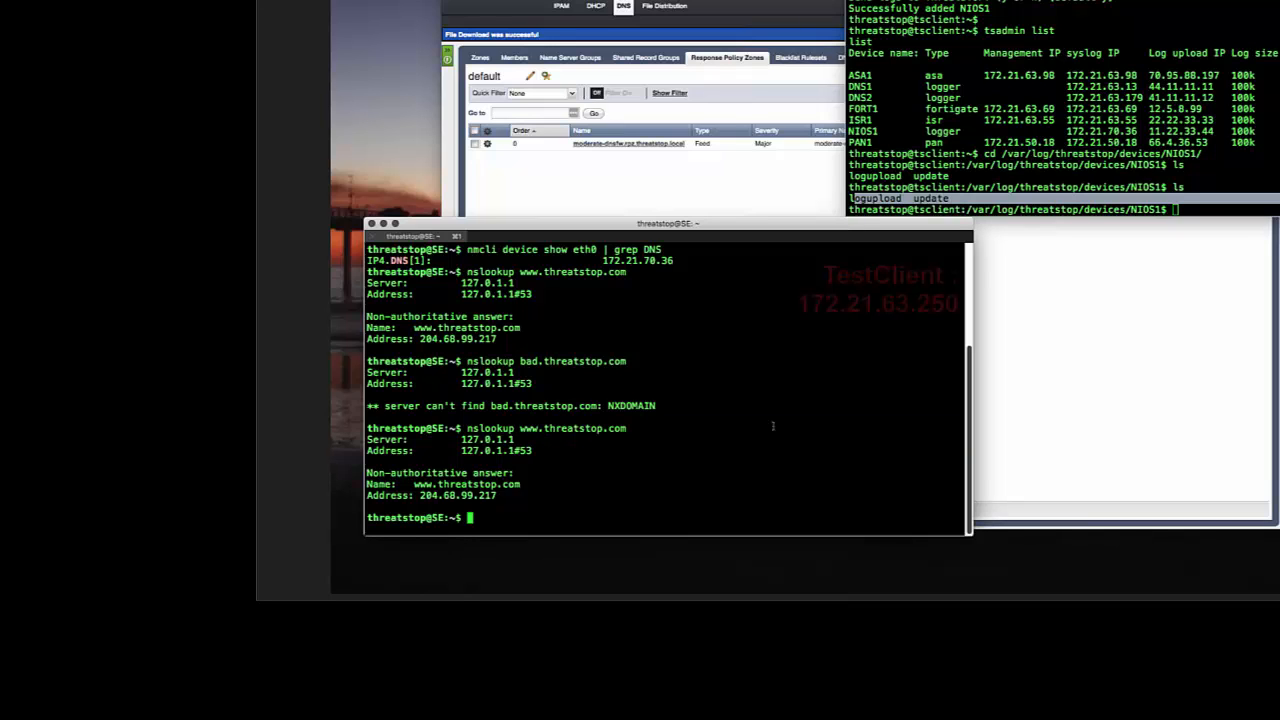
pyautogui.press('Up')
pyautogui.press('Up')
pyautogui.press('Return')
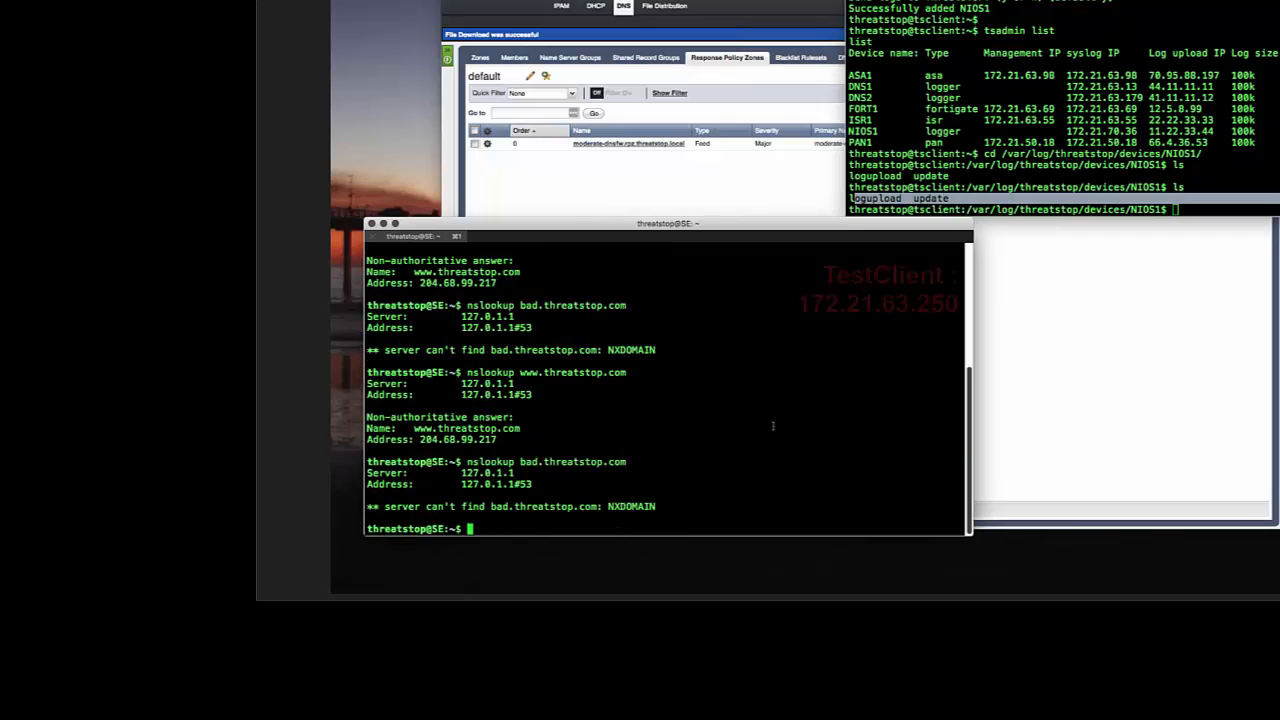
# Step: In the TSCM terminal, list the NIOS1 log directory and display the syslog file with cat syslog
pyautogui.click(980, 176)
pyautogui.write('ls')
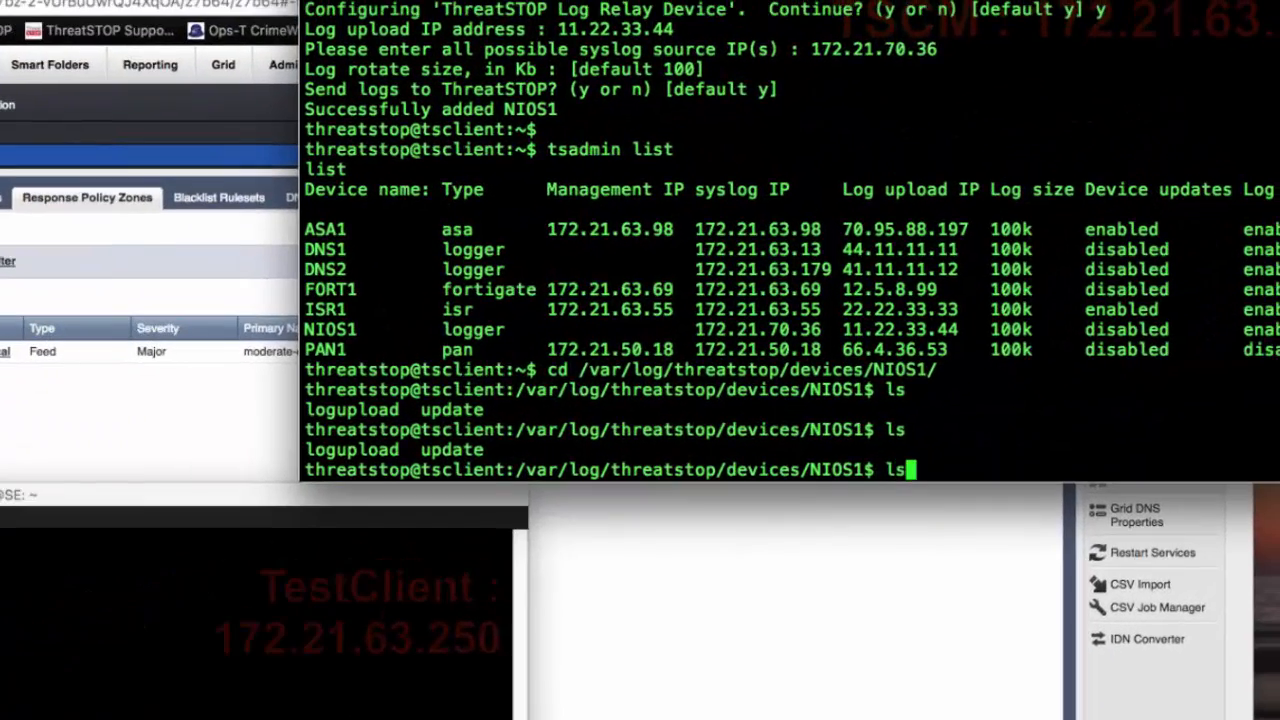
pyautogui.press('Return')
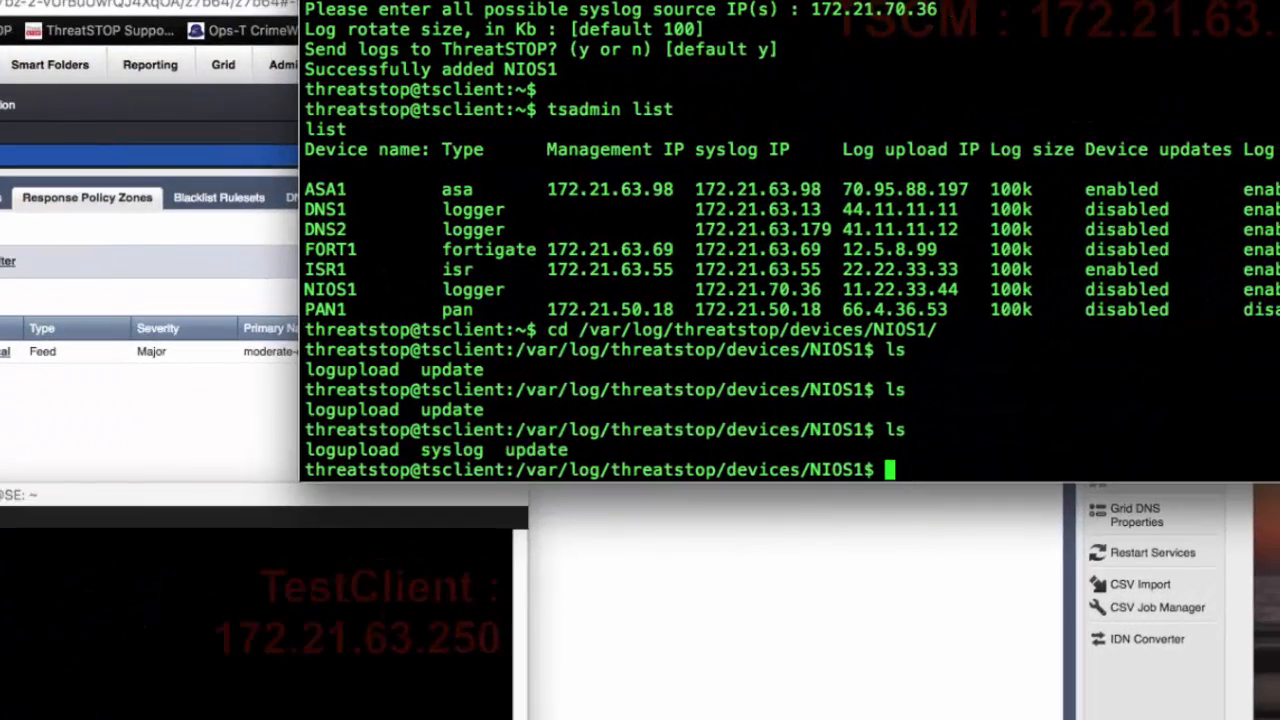
pyautogui.moveTo(494, 450); pyautogui.dragTo(424, 449)
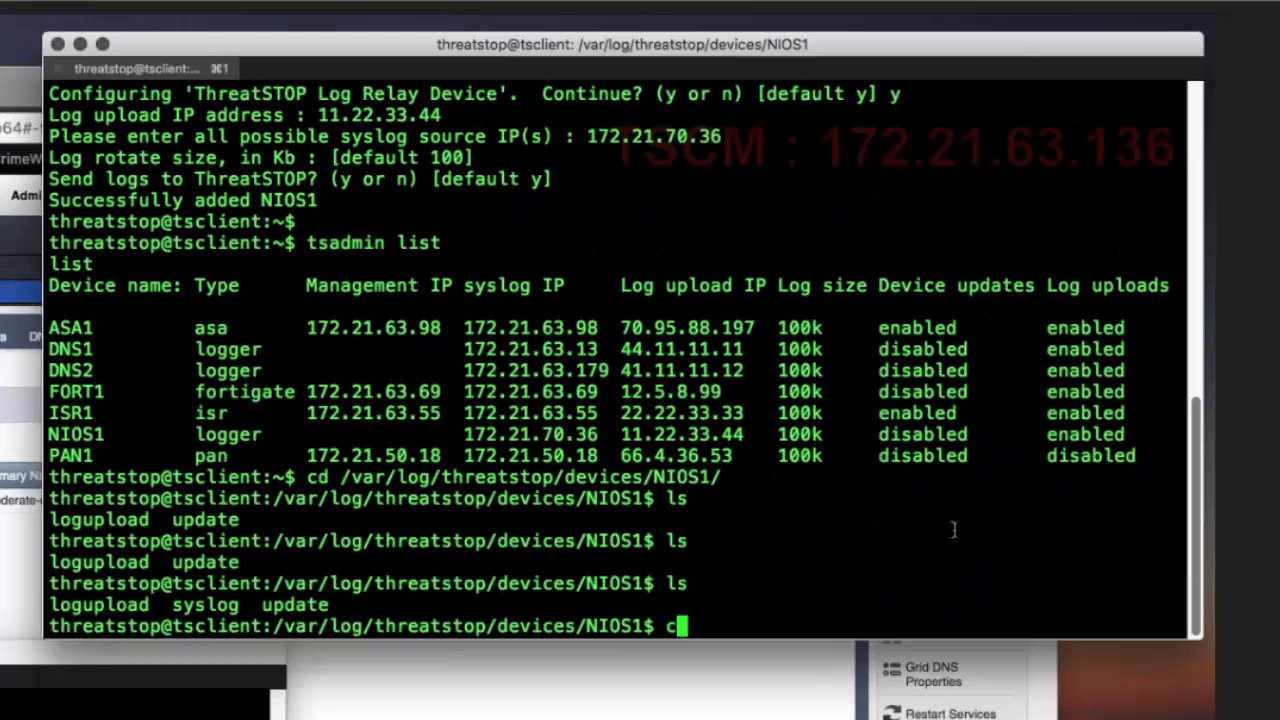
pyautogui.write('cat syslog')
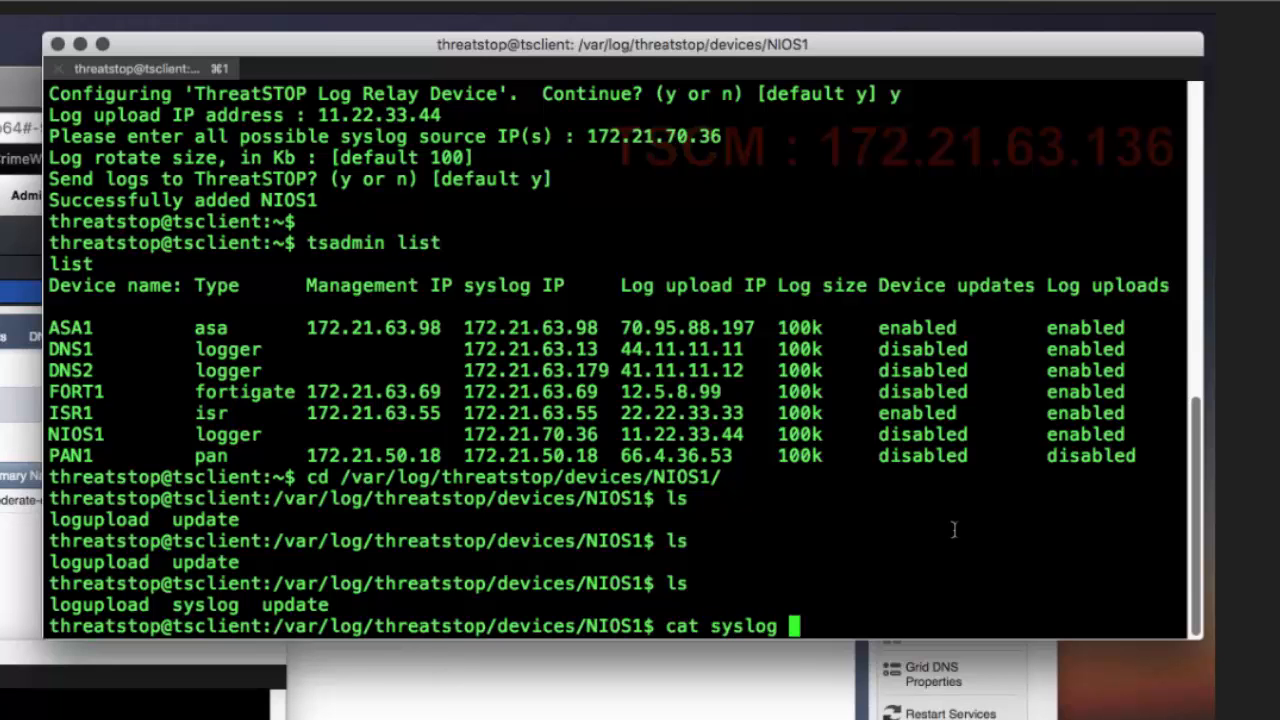
pyautogui.press('Return')
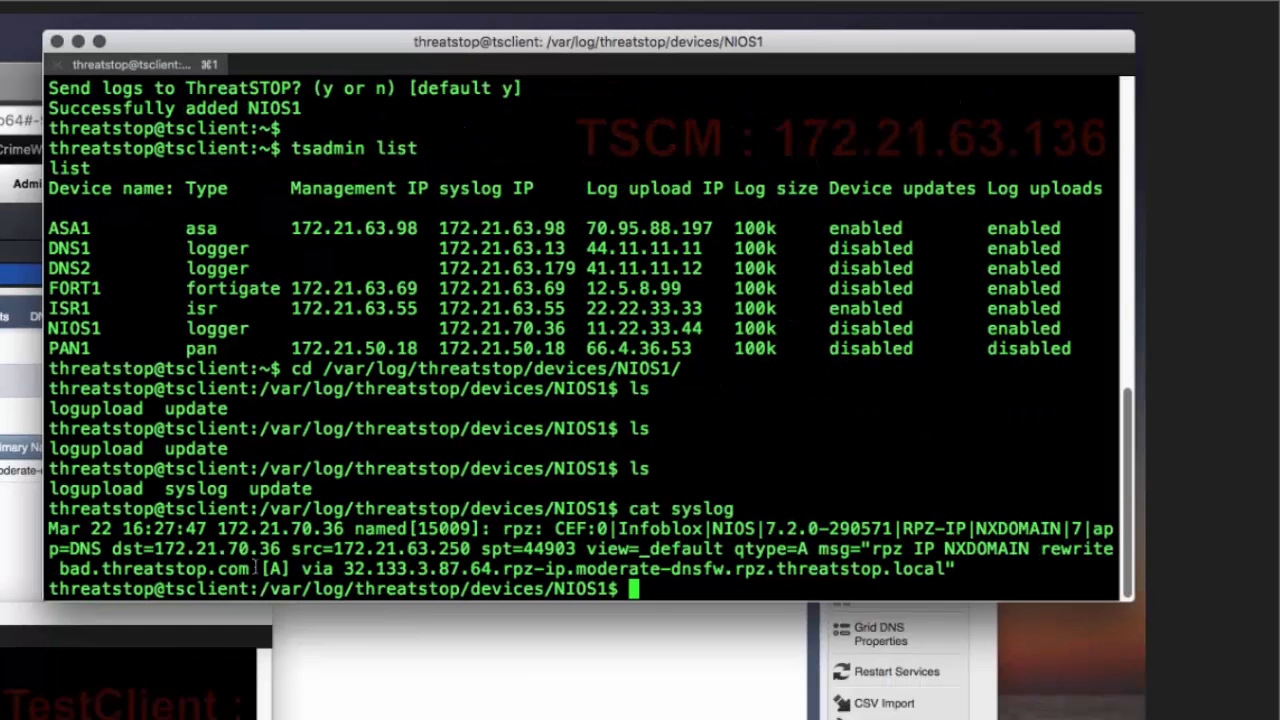
# Step: Sign in to the ThreatSTOP customer portal with the saved account credentials
pyautogui.moveTo(262, 604); pyautogui.dragTo(61, 613)
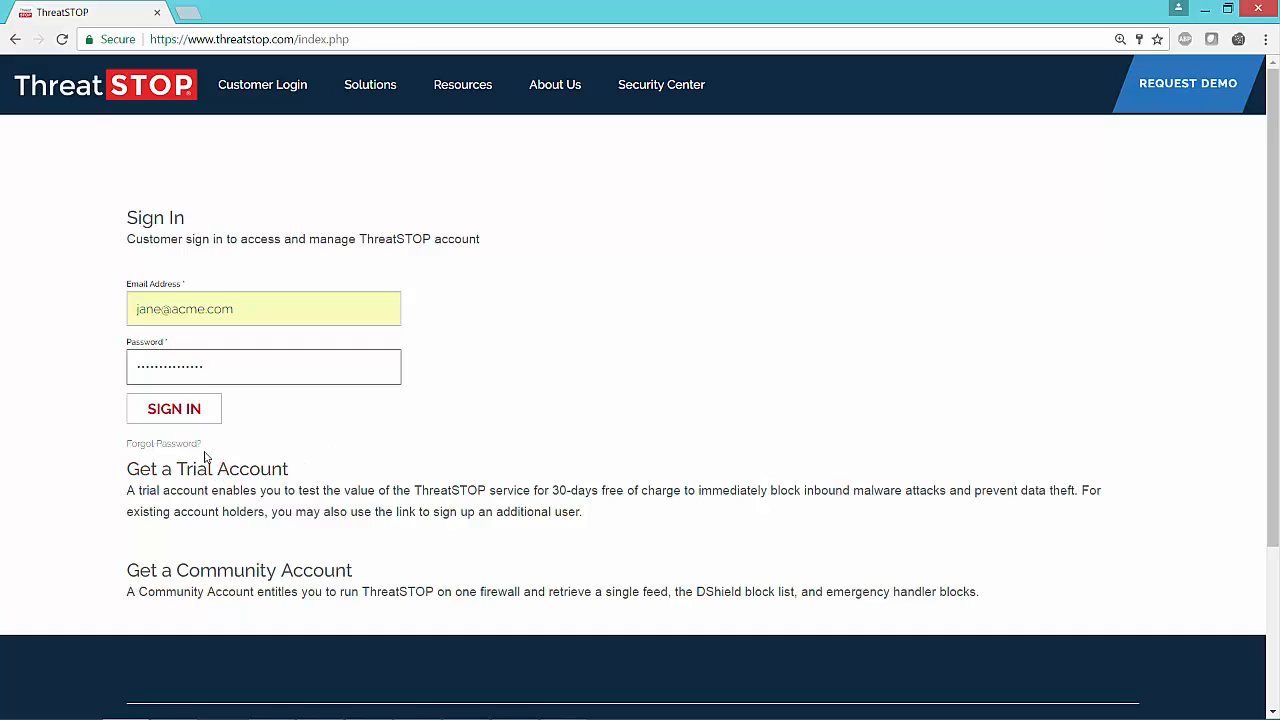
pyautogui.click(180, 412)
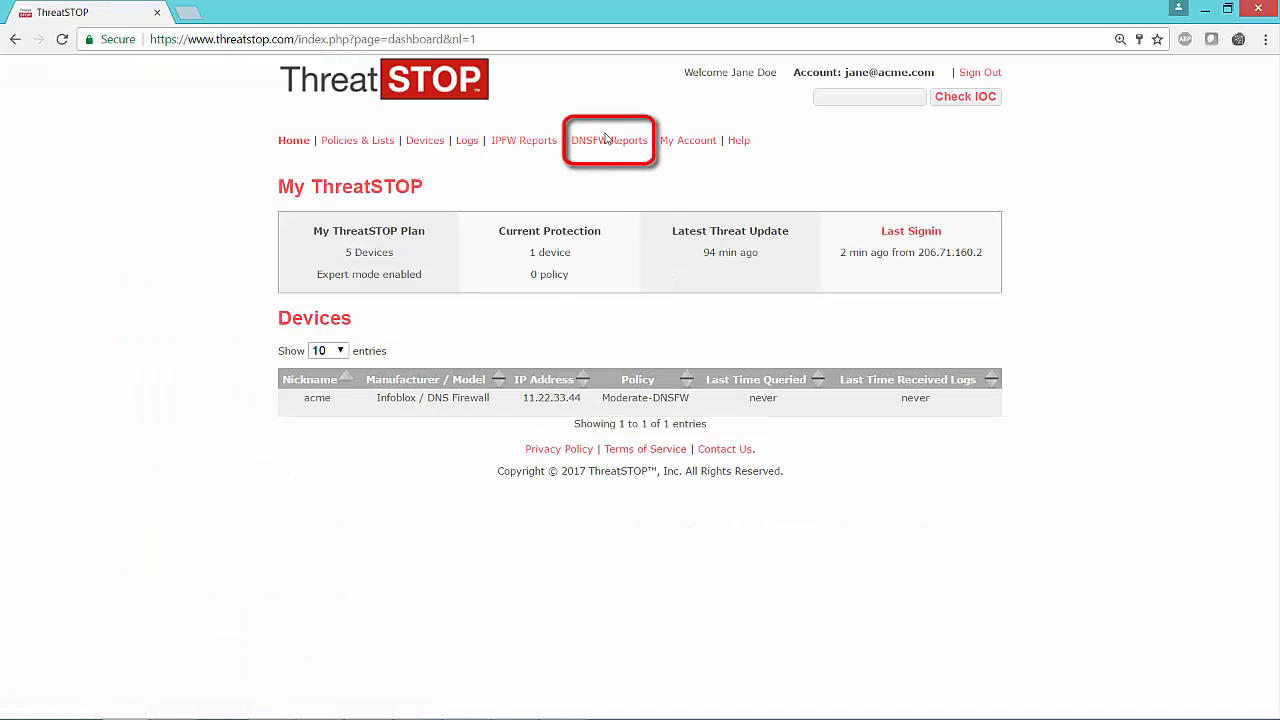
# Step: Open the DNSFW Reports dashboard and review the severity, machine and threat group charts
pyautogui.moveTo(609, 140)
pyautogui.click(615, 163)
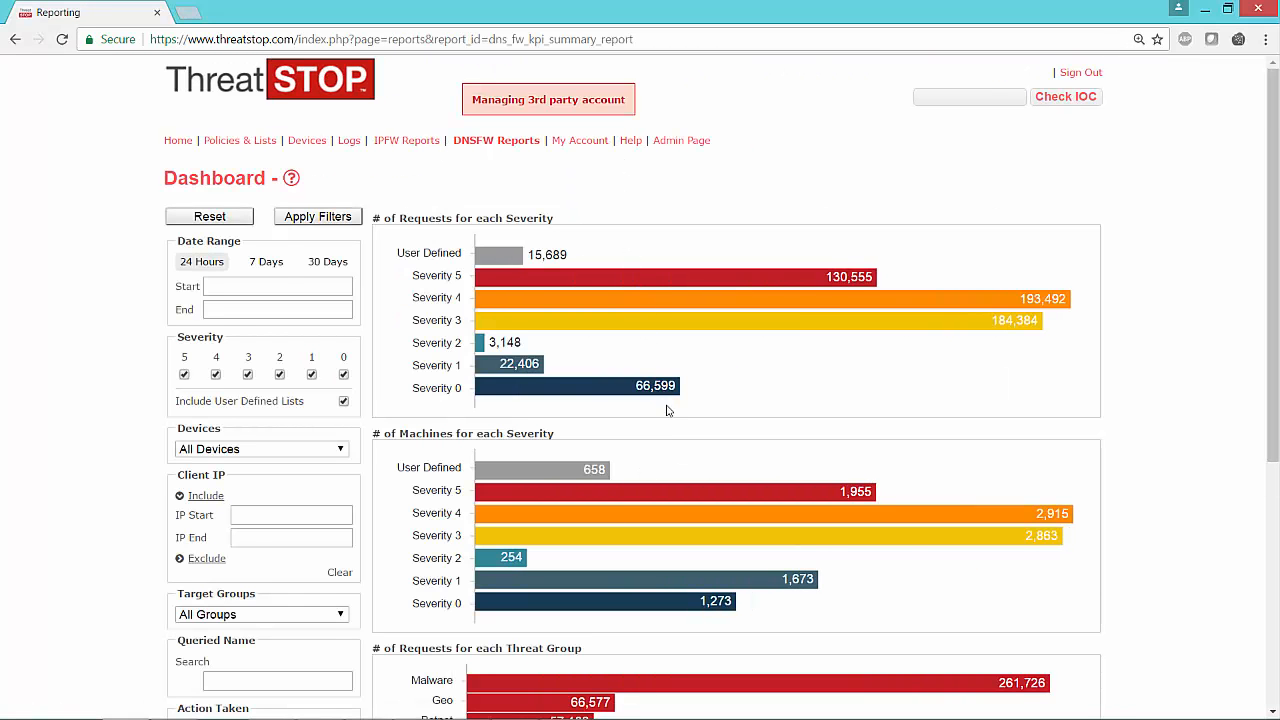
pyautogui.scroll(-1, 668, 410)
pyautogui.scroll(-2, 668, 414)
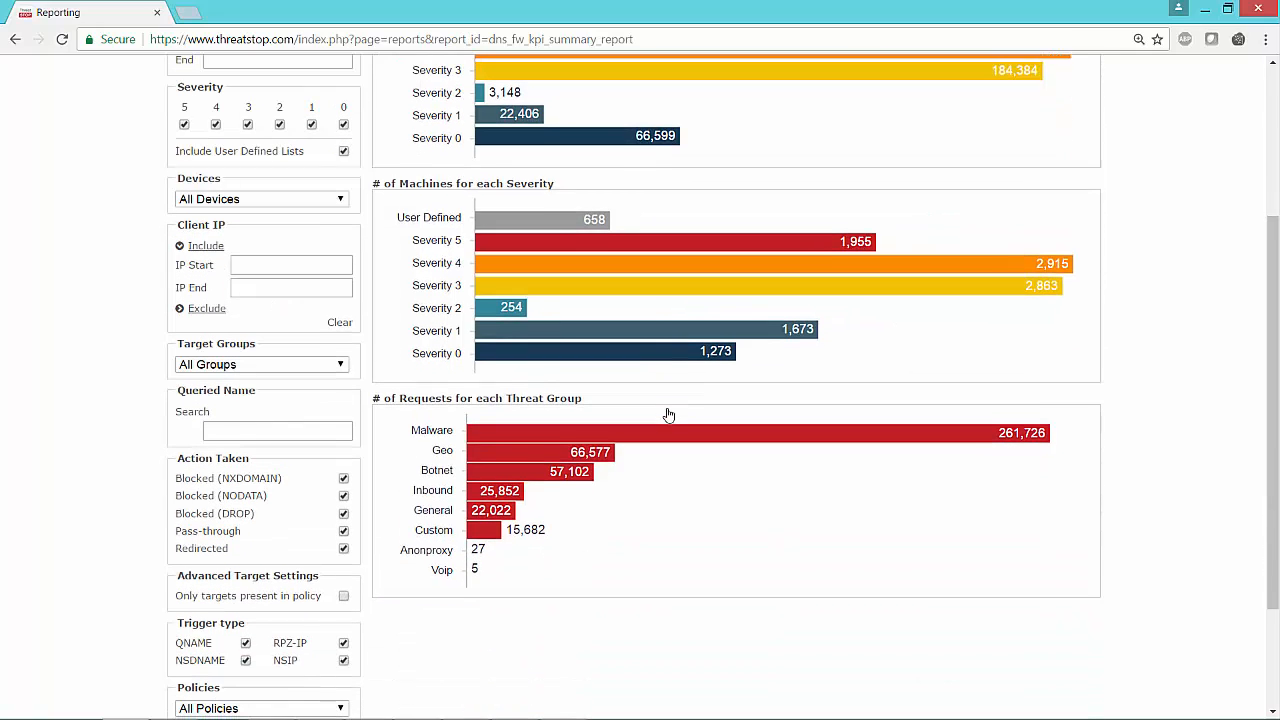
pyautogui.scroll(1, 669, 414)
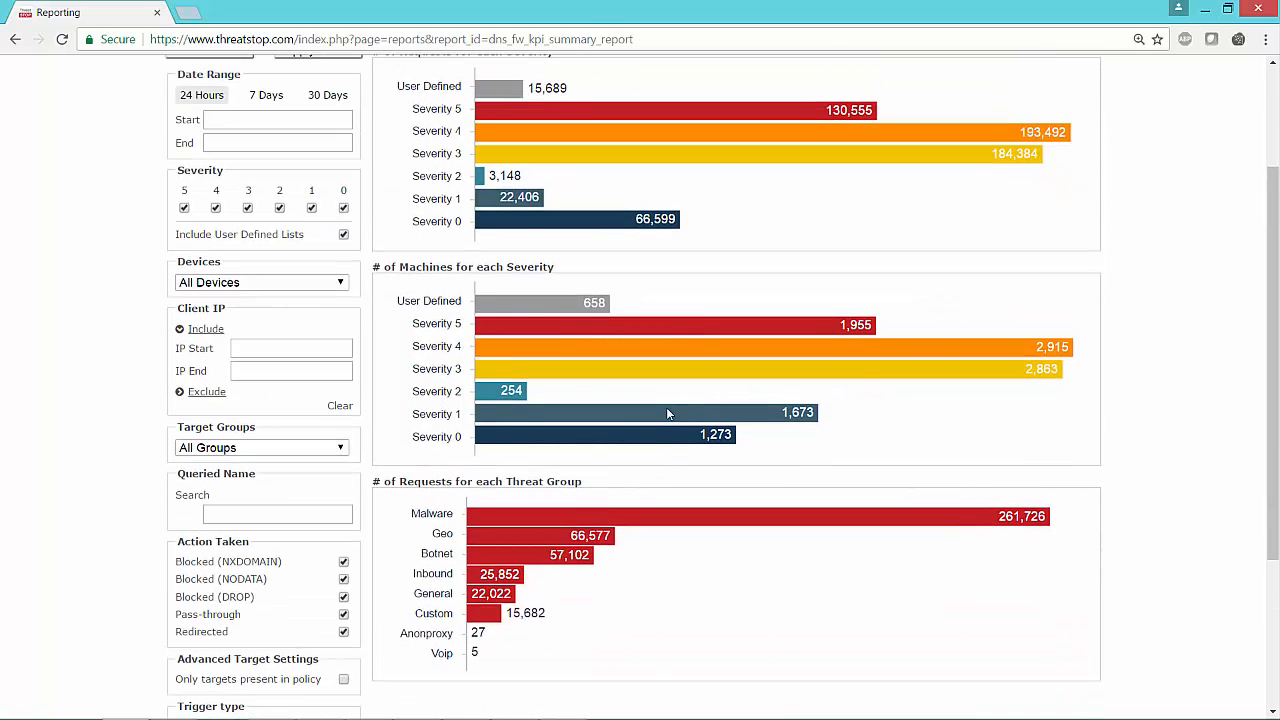
pyautogui.scroll(2, 625, 403)
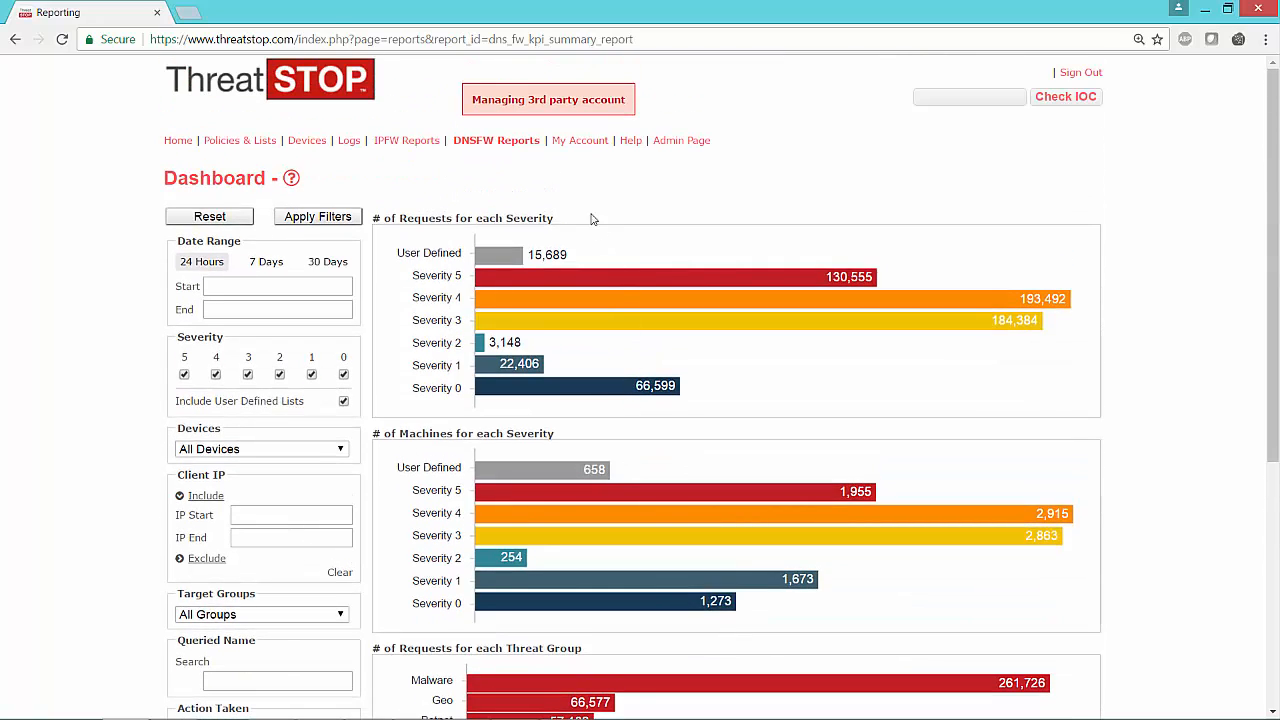
# Step: Open the DNSFW Client IP Summary, sort it by count, and open the report details for the top client
pyautogui.moveTo(494, 146)
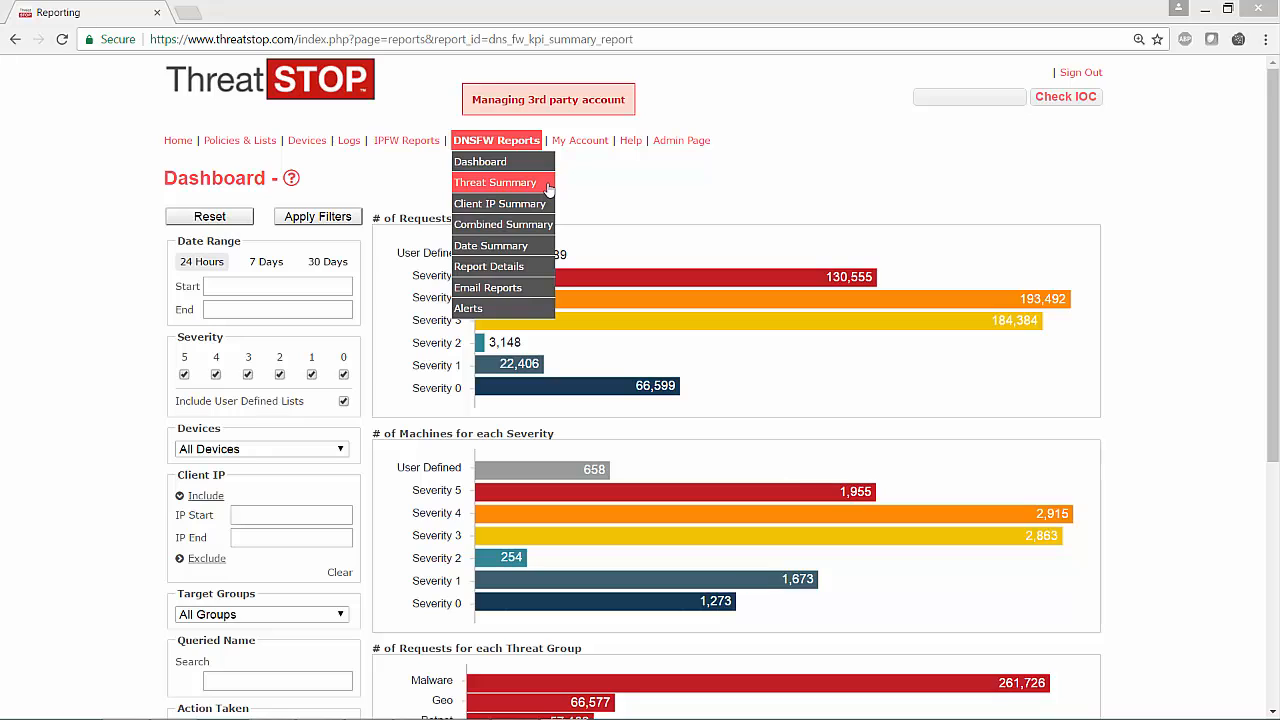
pyautogui.click(545, 206)
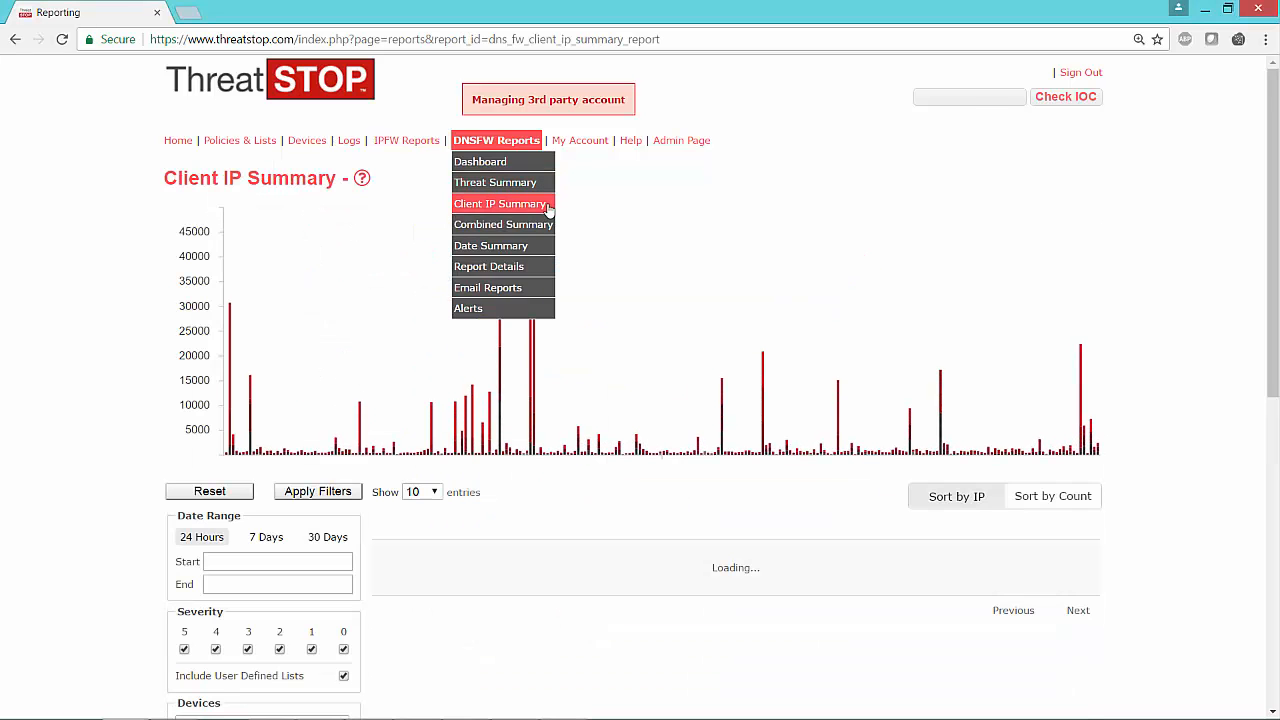
pyautogui.click(1048, 497)
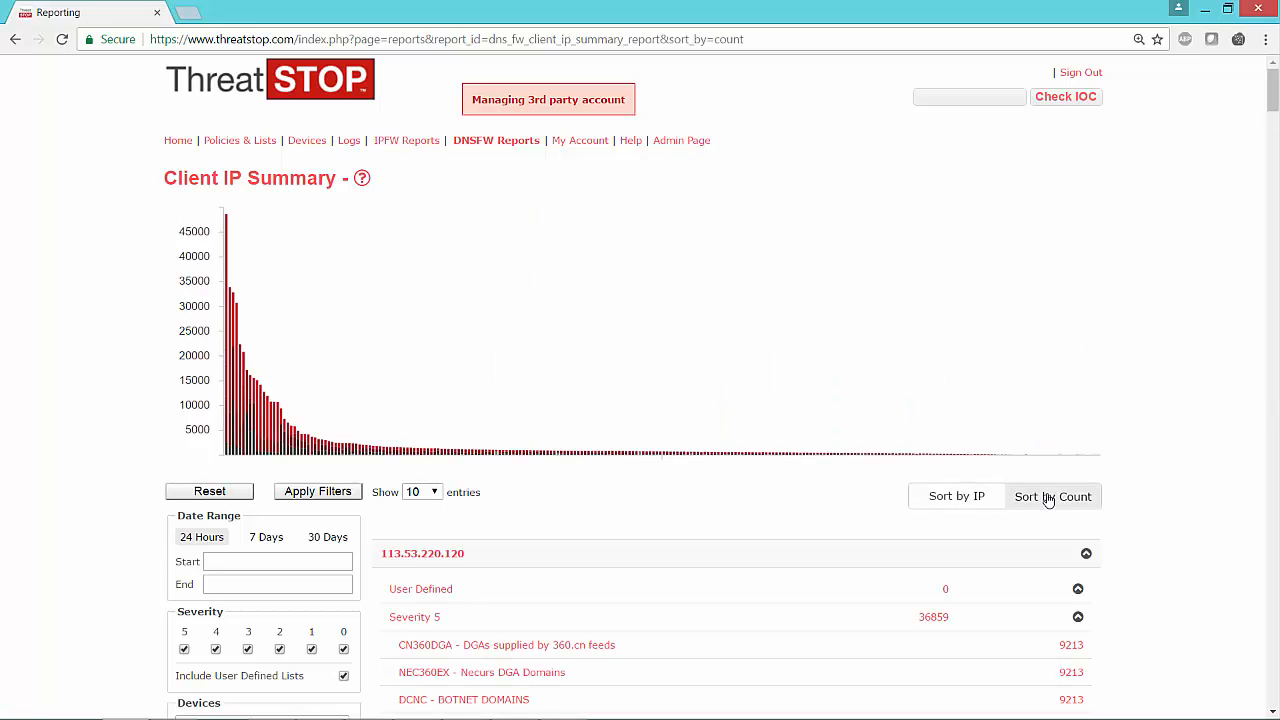
pyautogui.click(227, 399)
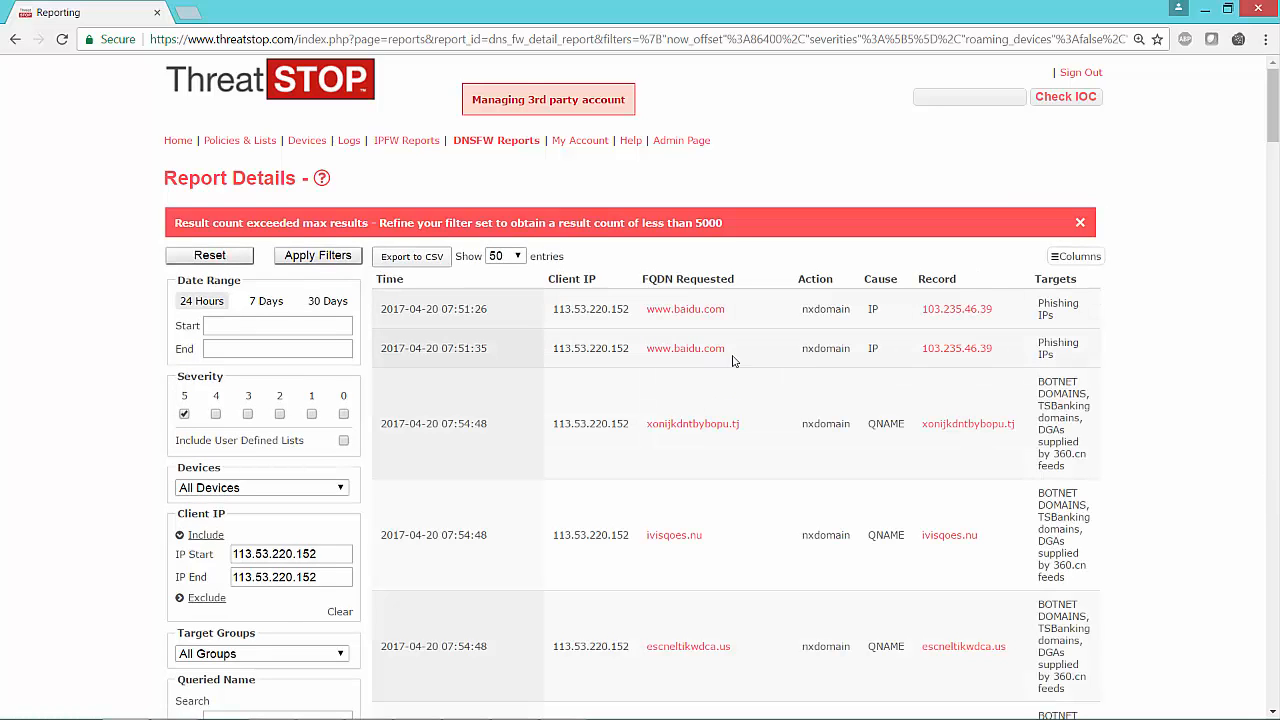
# Step: Check the IOC for record 103.235.46.39 and examine its targets, policies, DNS lookup and Whois sections
pyautogui.click(951, 316)
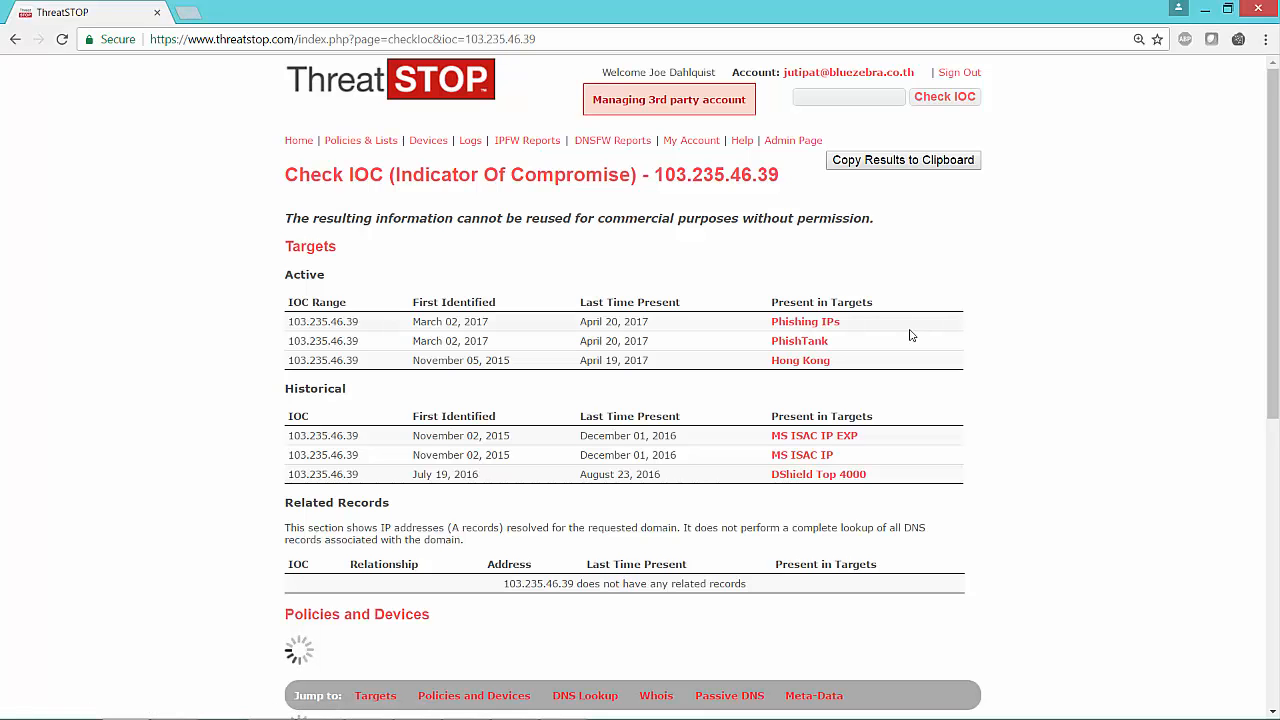
pyautogui.scroll(-3, 911, 335)
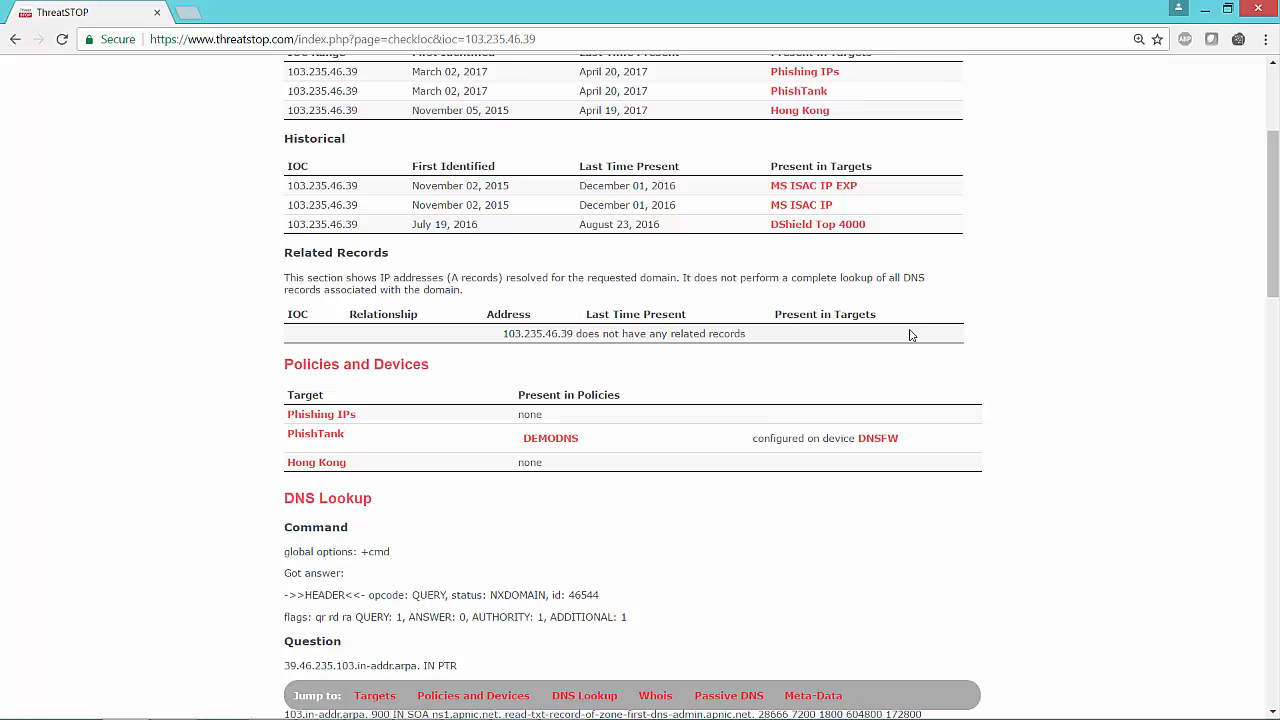
pyautogui.scroll(-3, 911, 335)
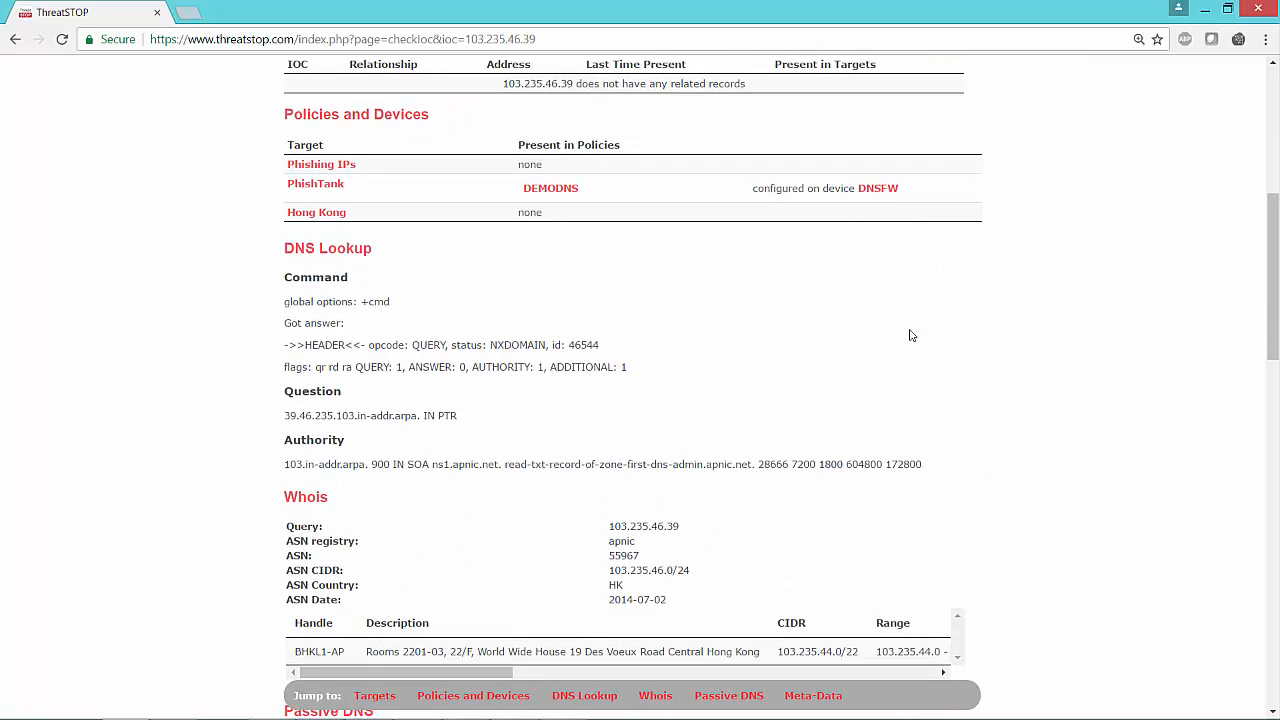
pyautogui.scroll(-1, 911, 335)
pyautogui.scroll(-6, 911, 335)
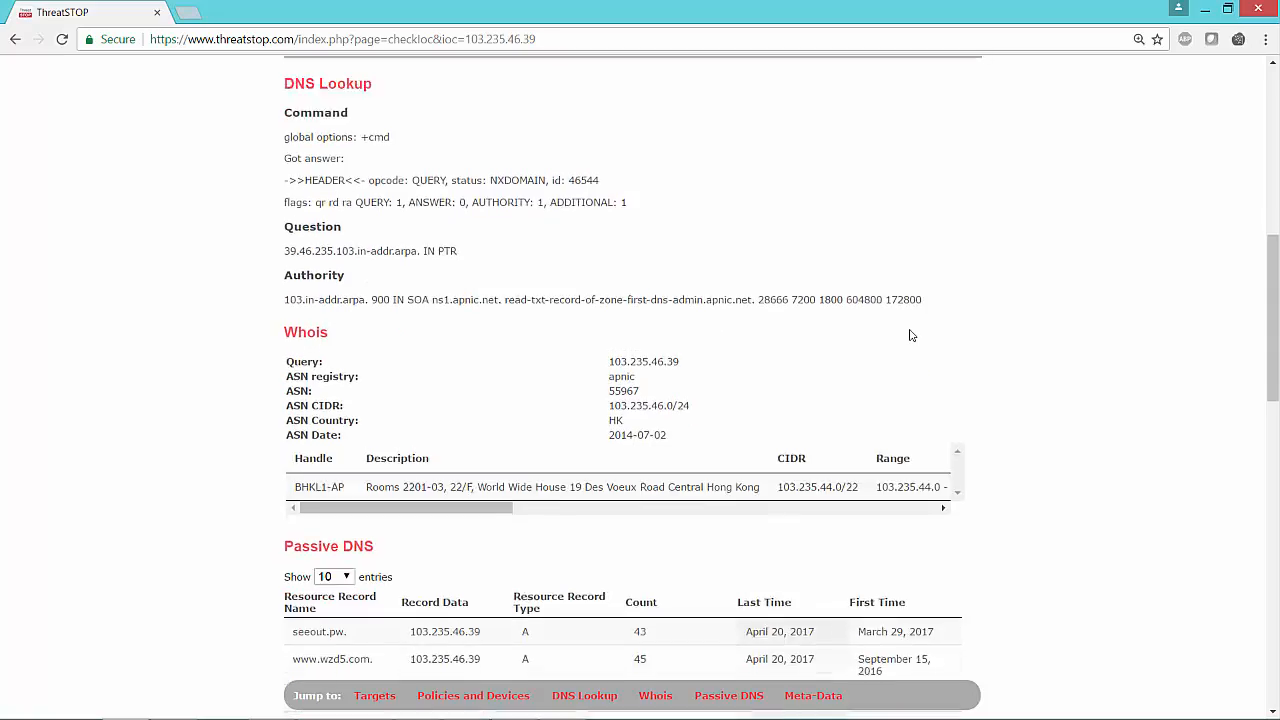